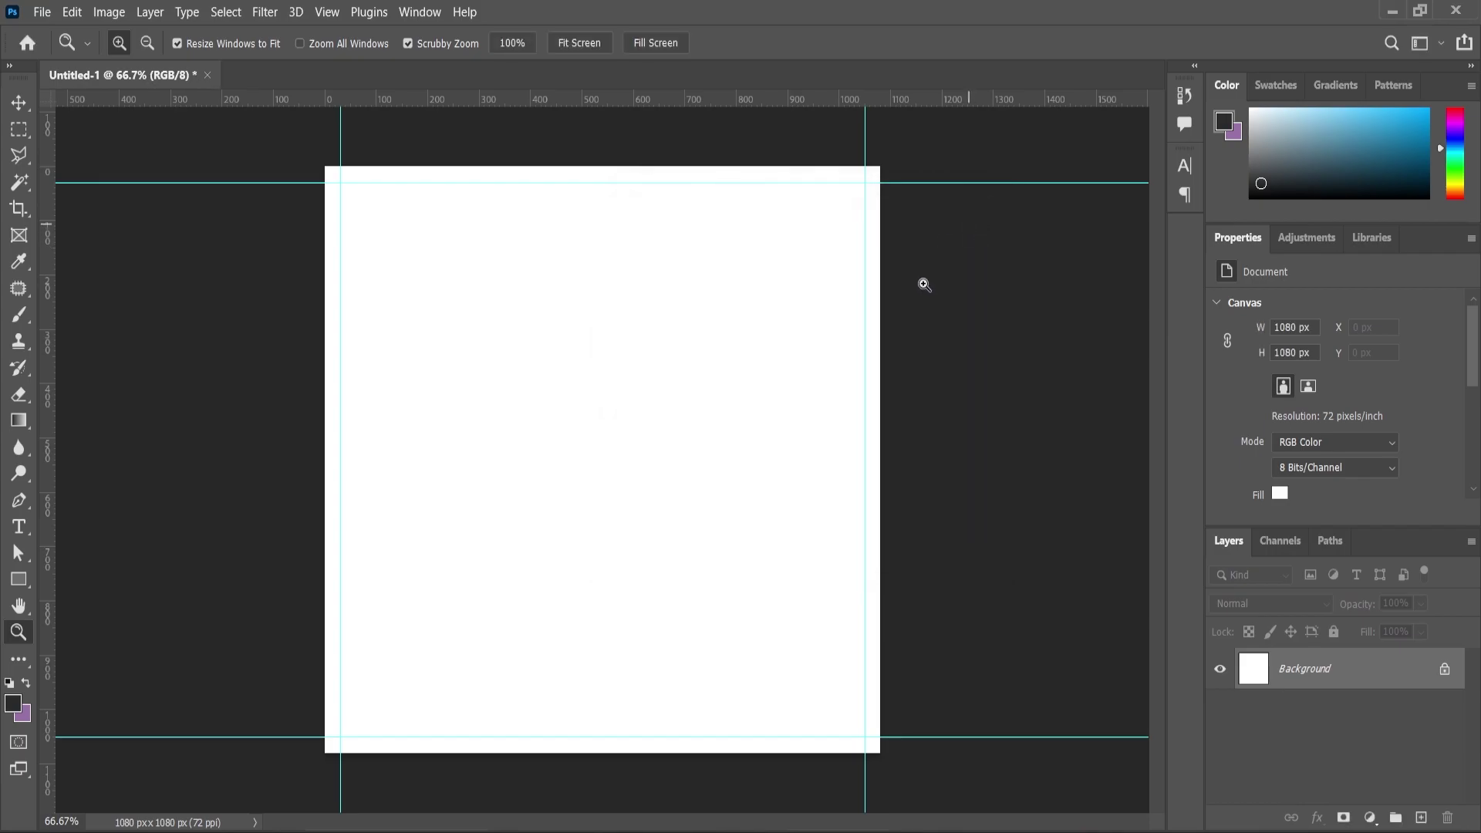
Open the nurse photo from New folder (8) and cut the nurse out onto a masked layer copy with Select and Mask
left_click(1390, 13)
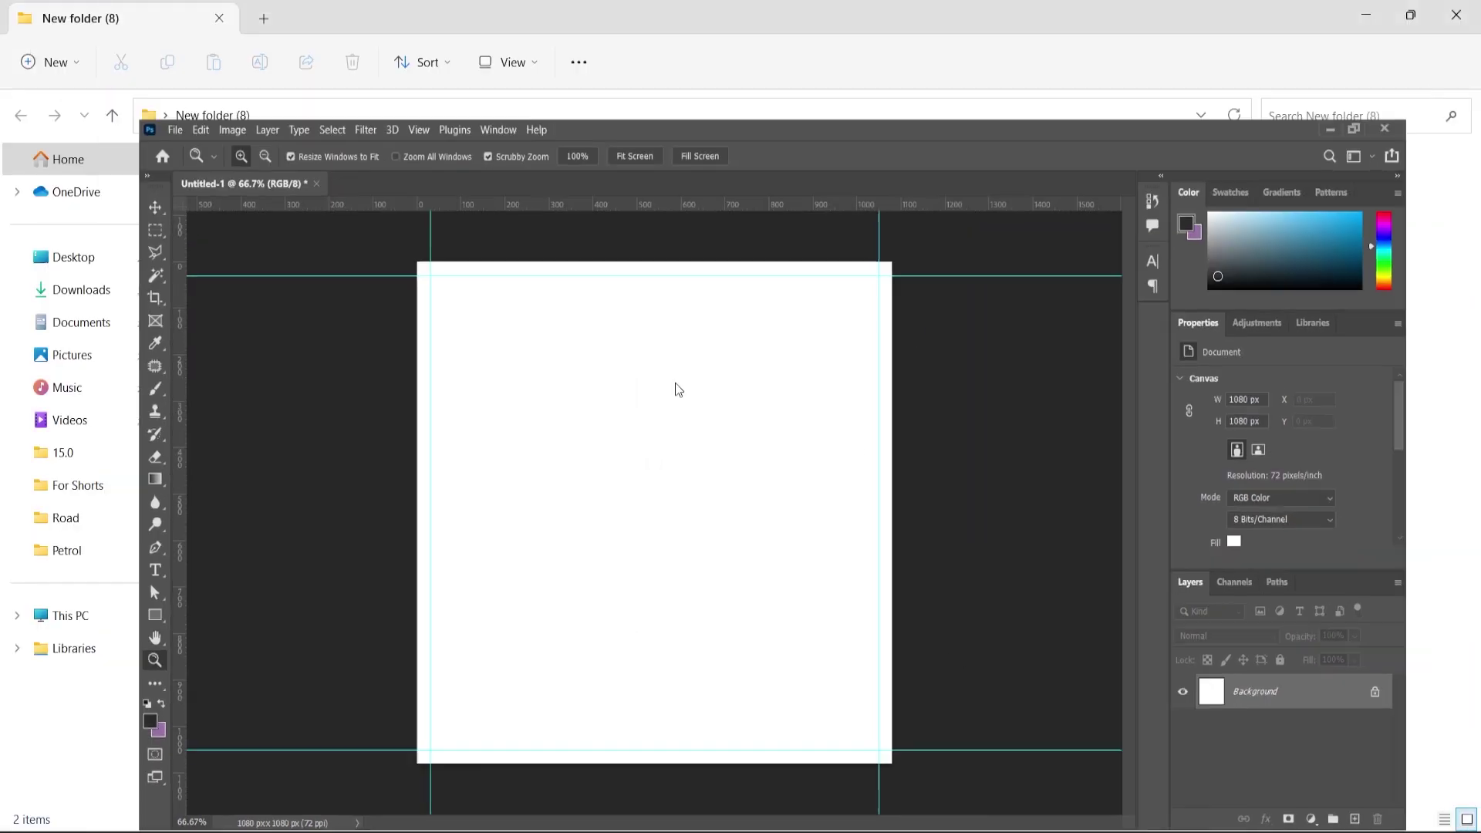
left_click_drag(218, 228, 781, 71)
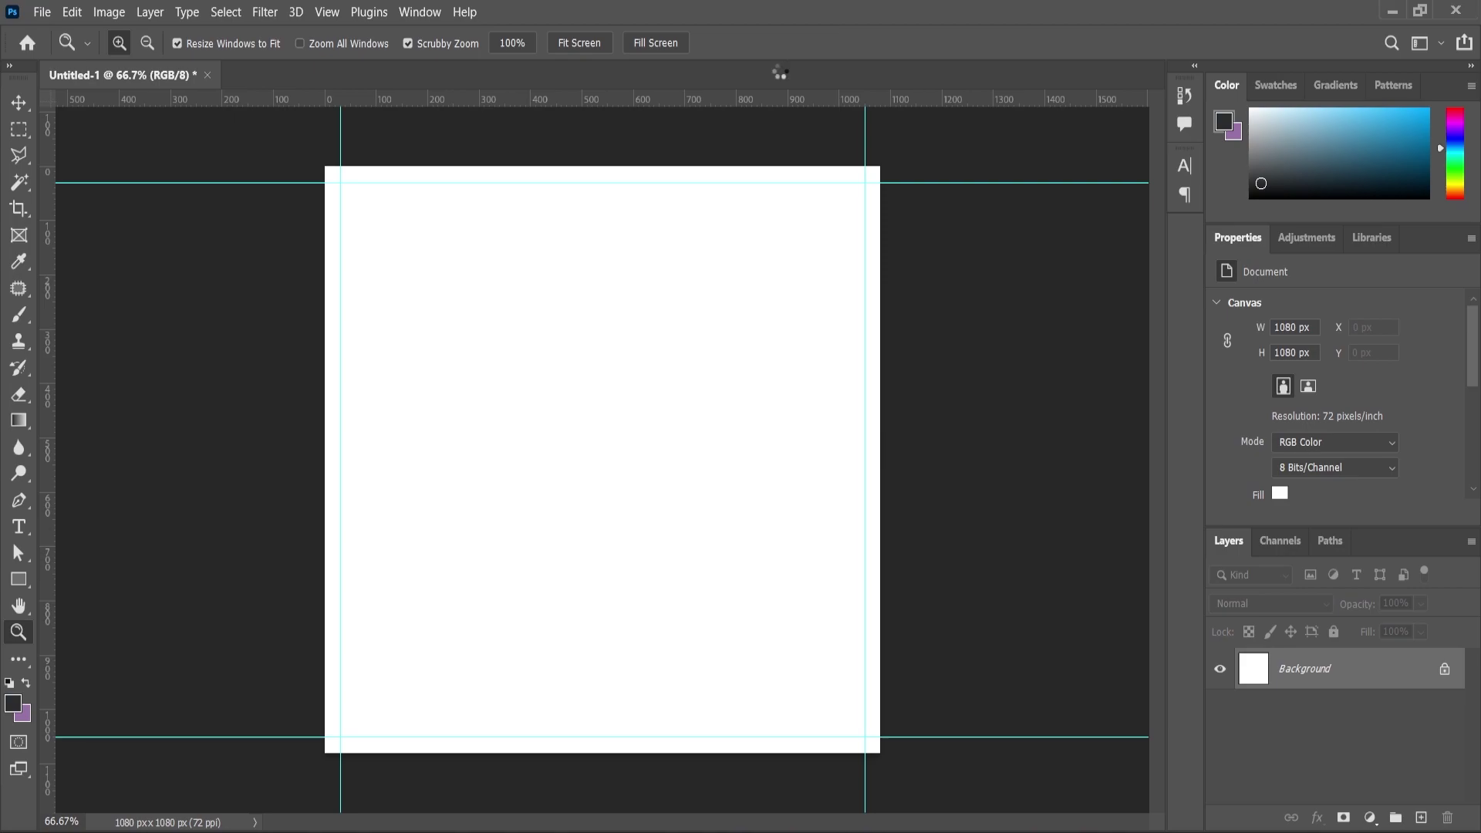
key("m")
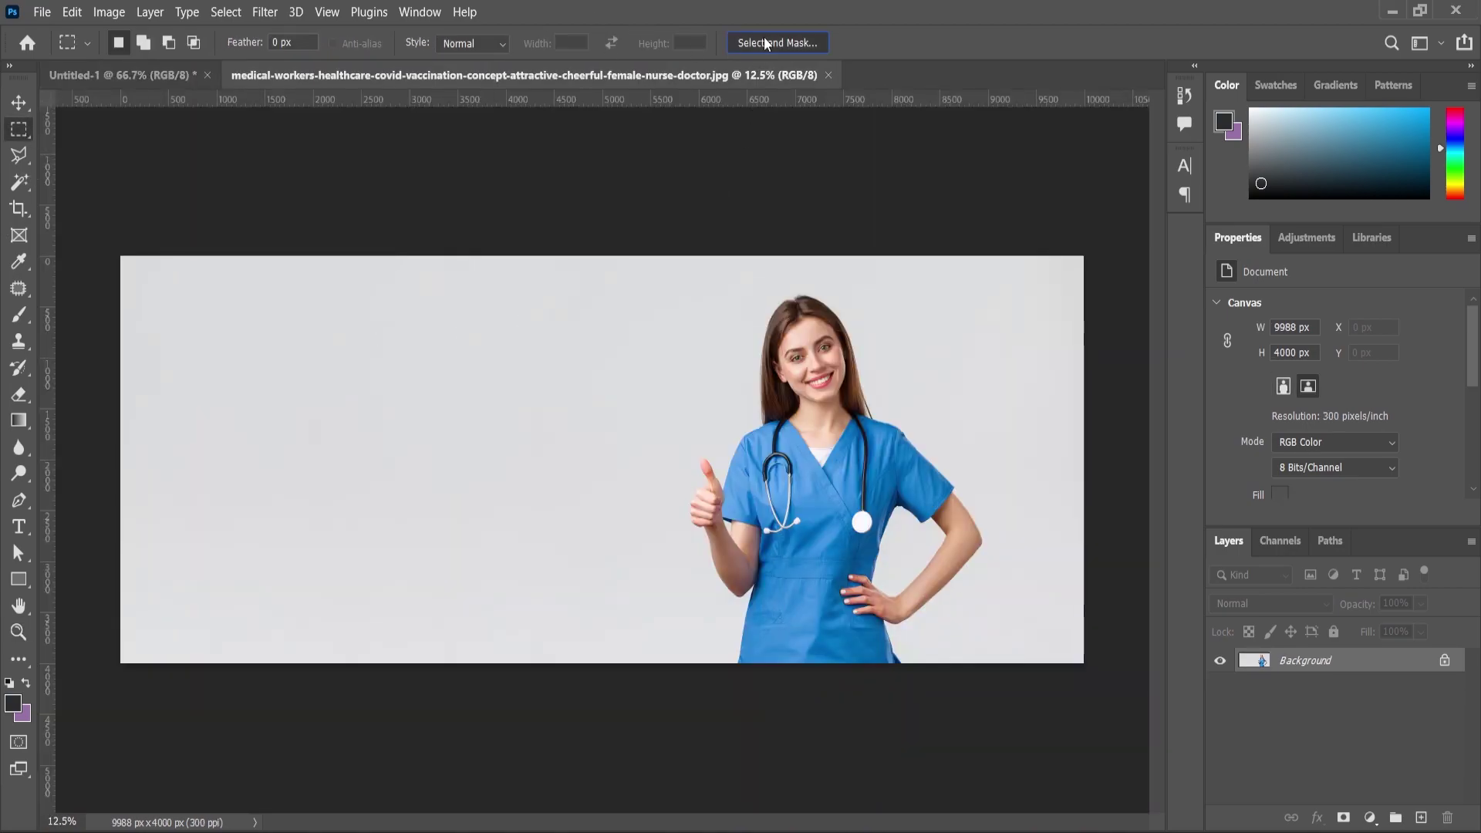
left_click(765, 43)
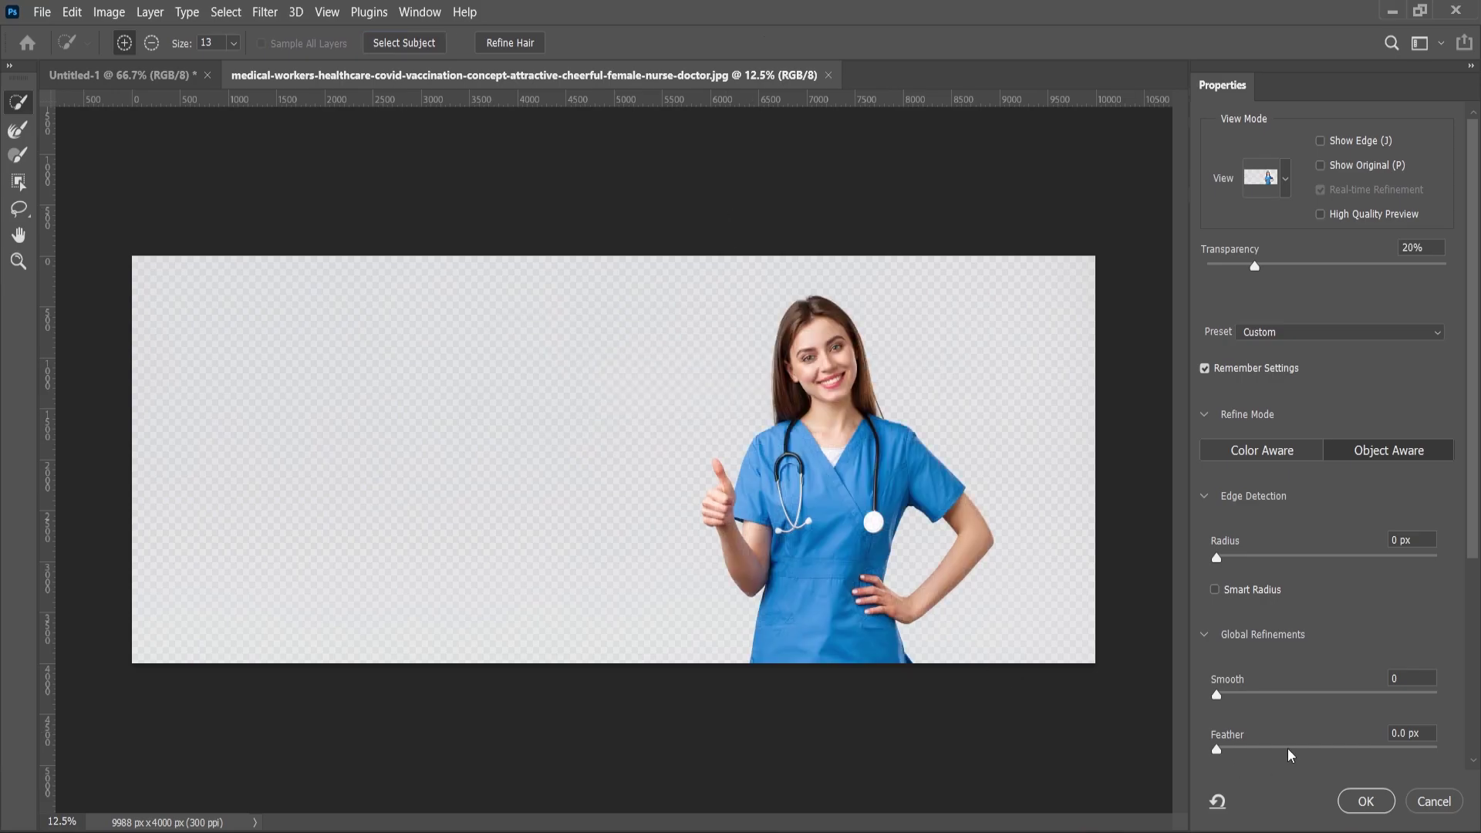
left_click(1363, 801)
Fill the background of the Untitled-1 document with the light blue foreground colour using the Paint Bucket
key("ctrl+Tab")
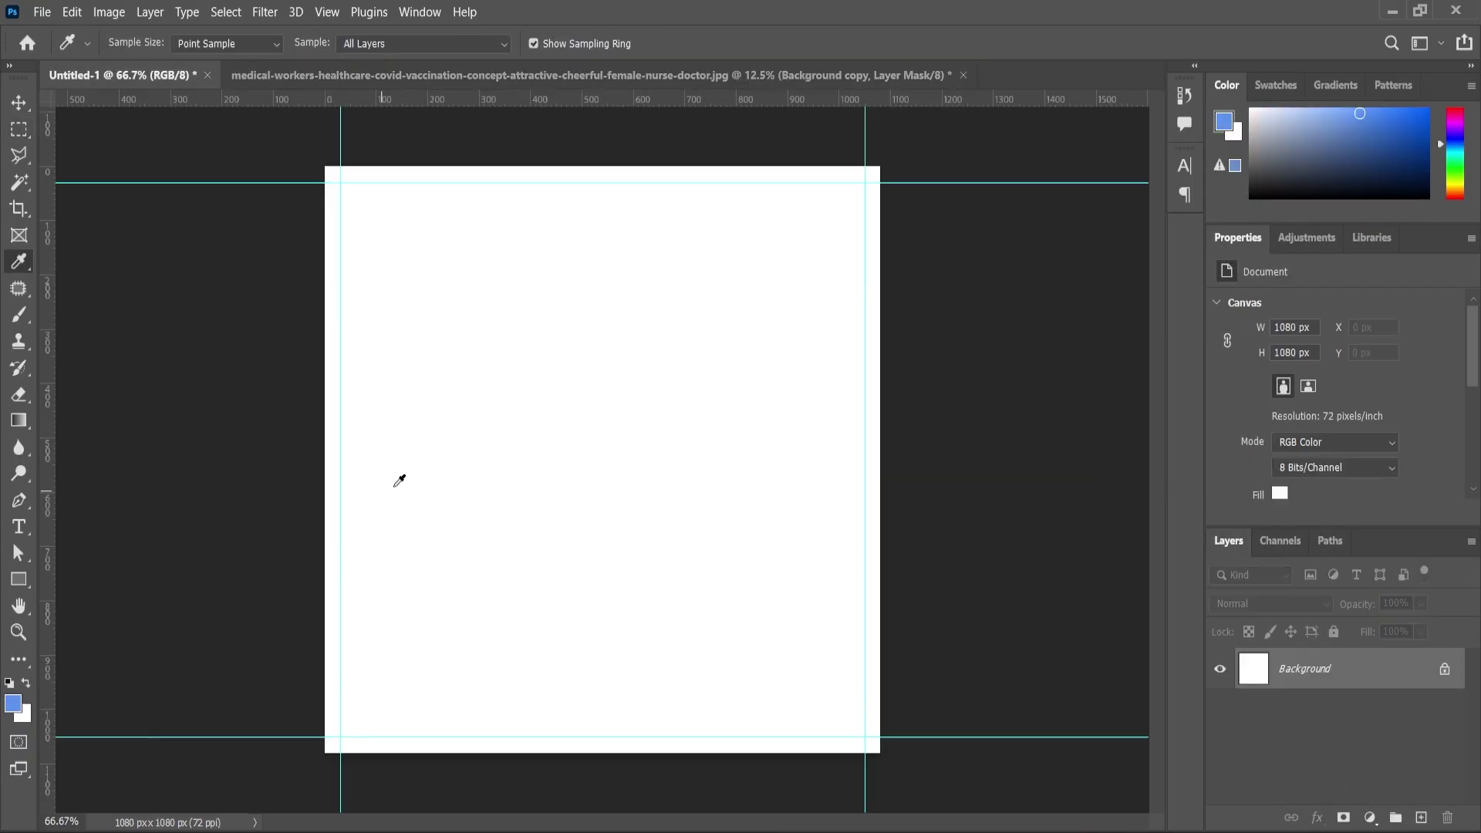
right_click(23, 429)
left_click(101, 438)
left_click(586, 430)
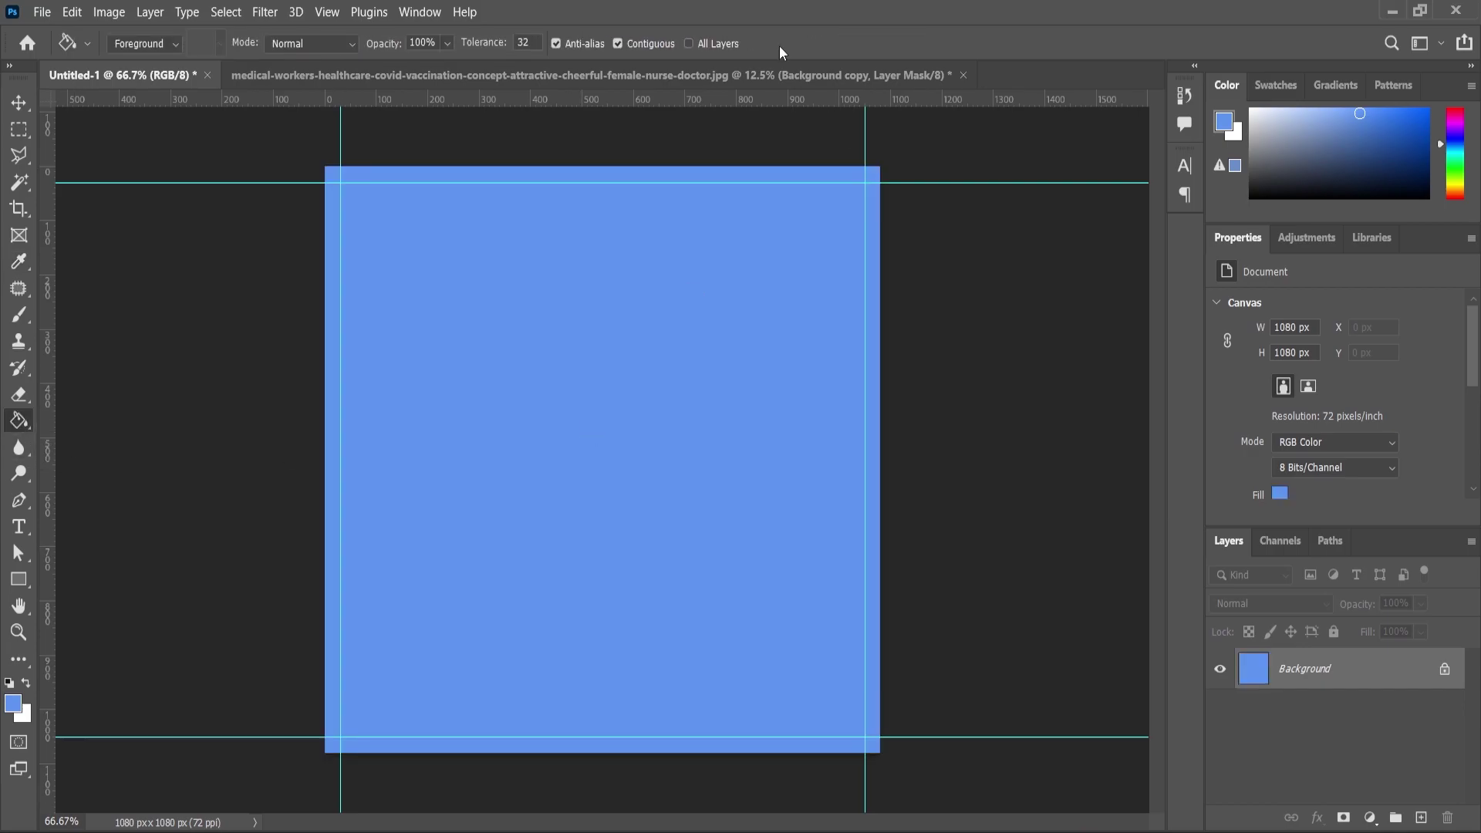
Copy the masked nurse layer from the photo document into the Untitled-1 document
left_click(775, 75)
key("d")
key("v")
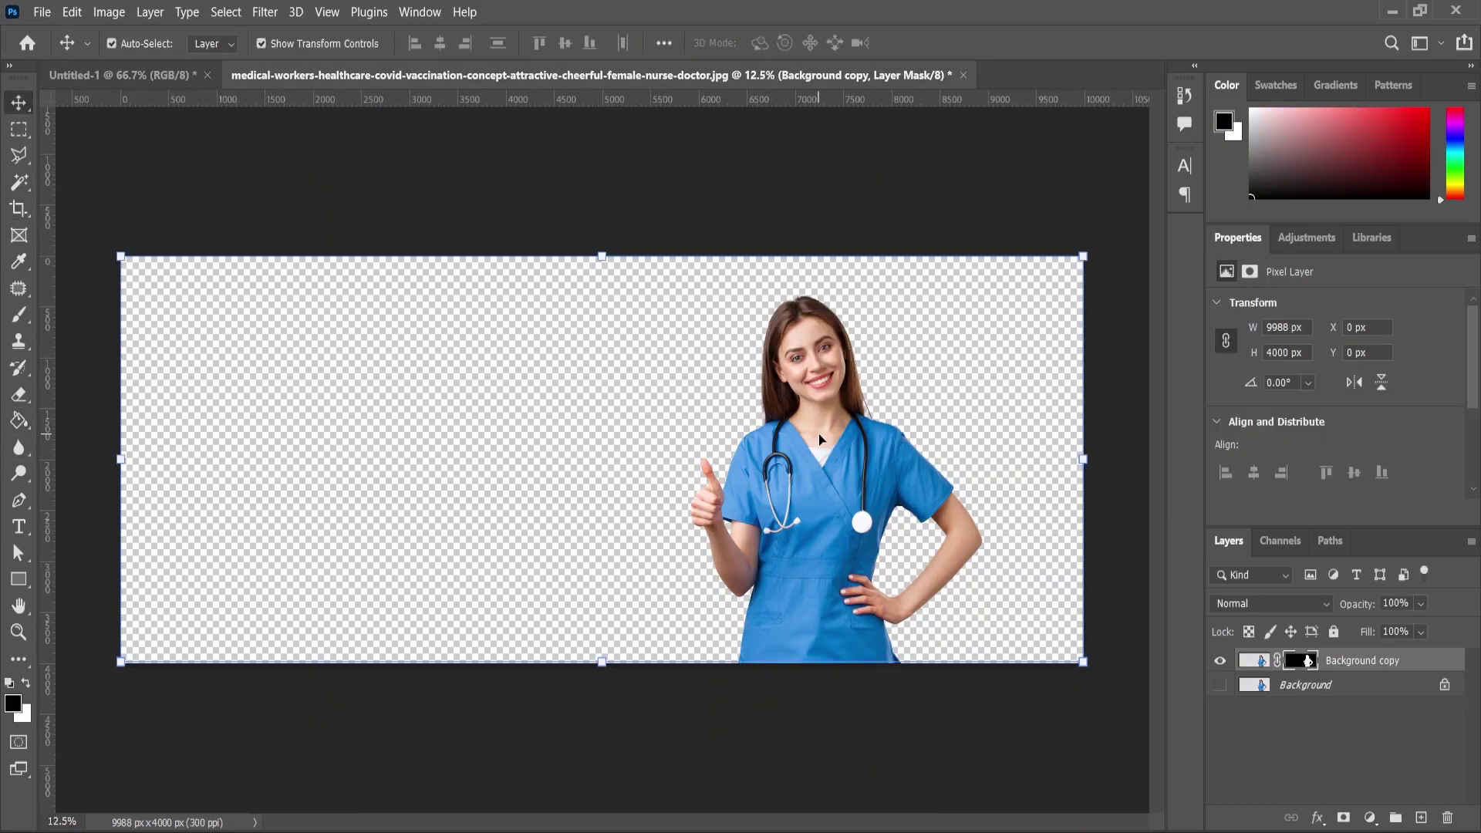
left_click_drag(192, 144, 721, 354)
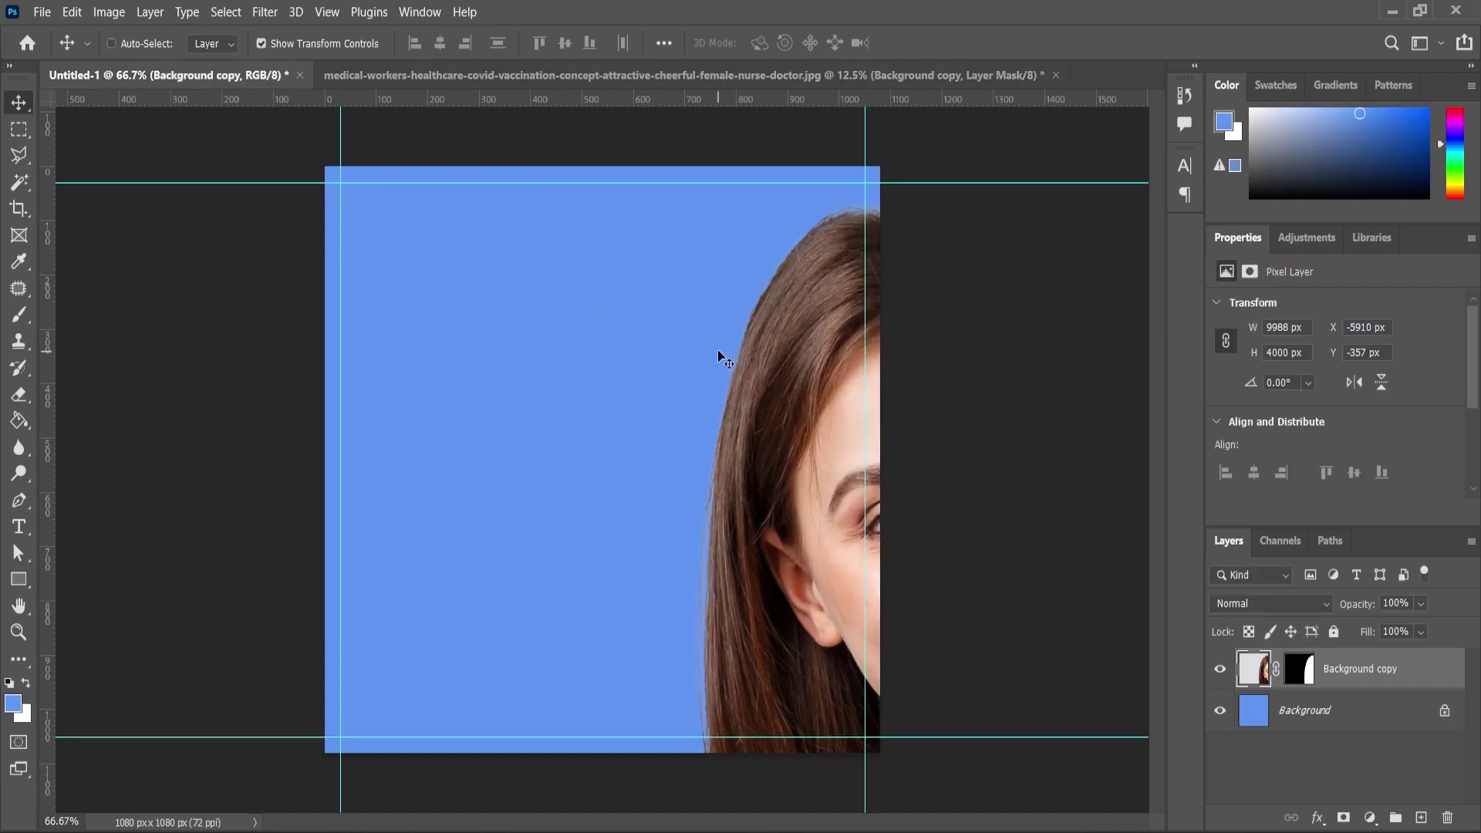
Scale the nurse layer down to about 2436 × 974 px and place her left of centre against the canvas's bottom edge
scroll(697, 357, "down", 5)
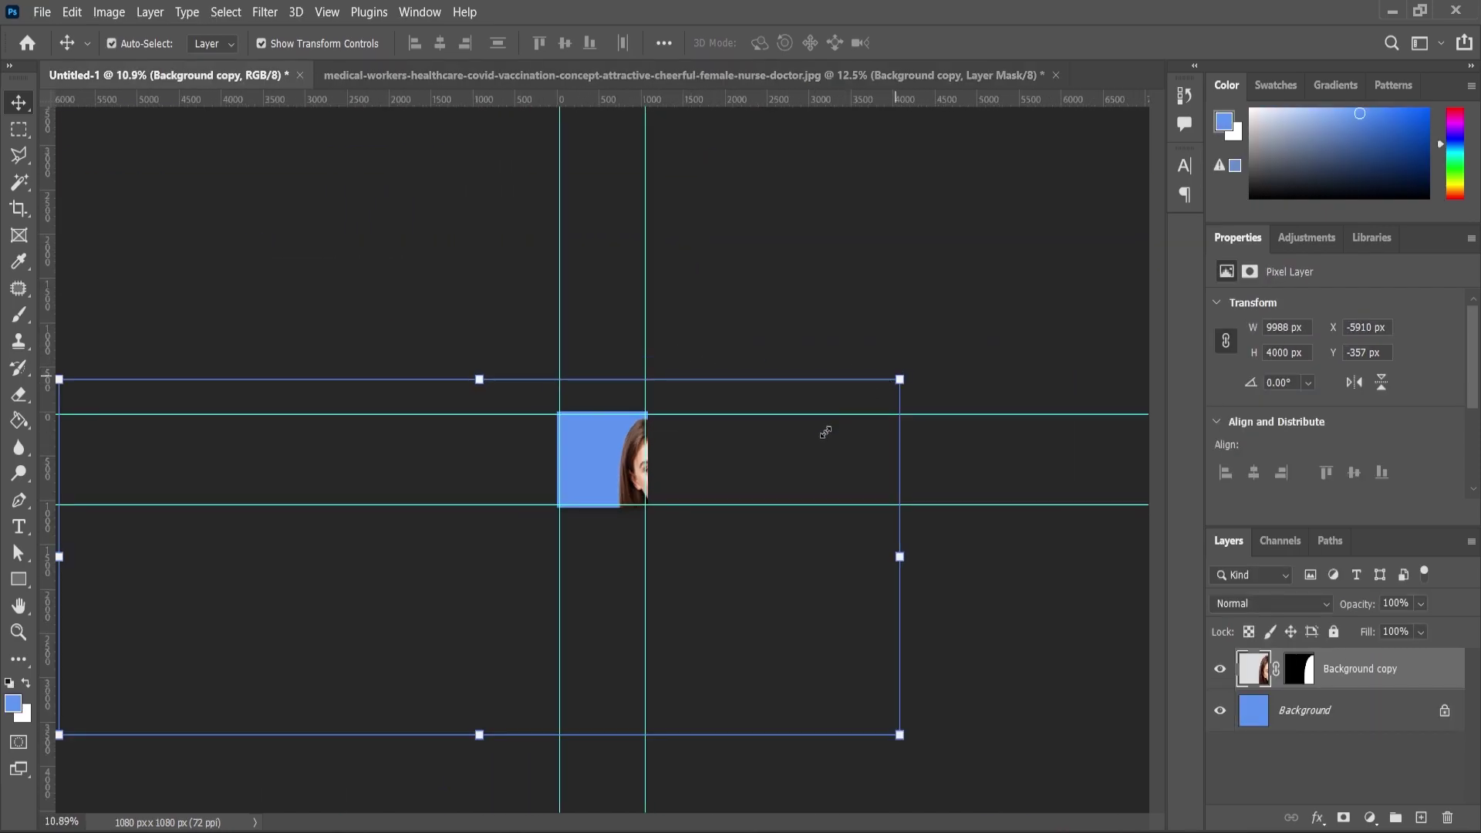
left_click_drag(897, 378, 675, 549)
left_click_drag(591, 569, 622, 484)
scroll(621, 484, "up", 5)
left_click_drag(926, 496, 675, 496)
left_click_drag(550, 510, 642, 494)
left_click_drag(766, 327, 742, 337)
left_click_drag(571, 494, 587, 494)
left_click(19, 632)
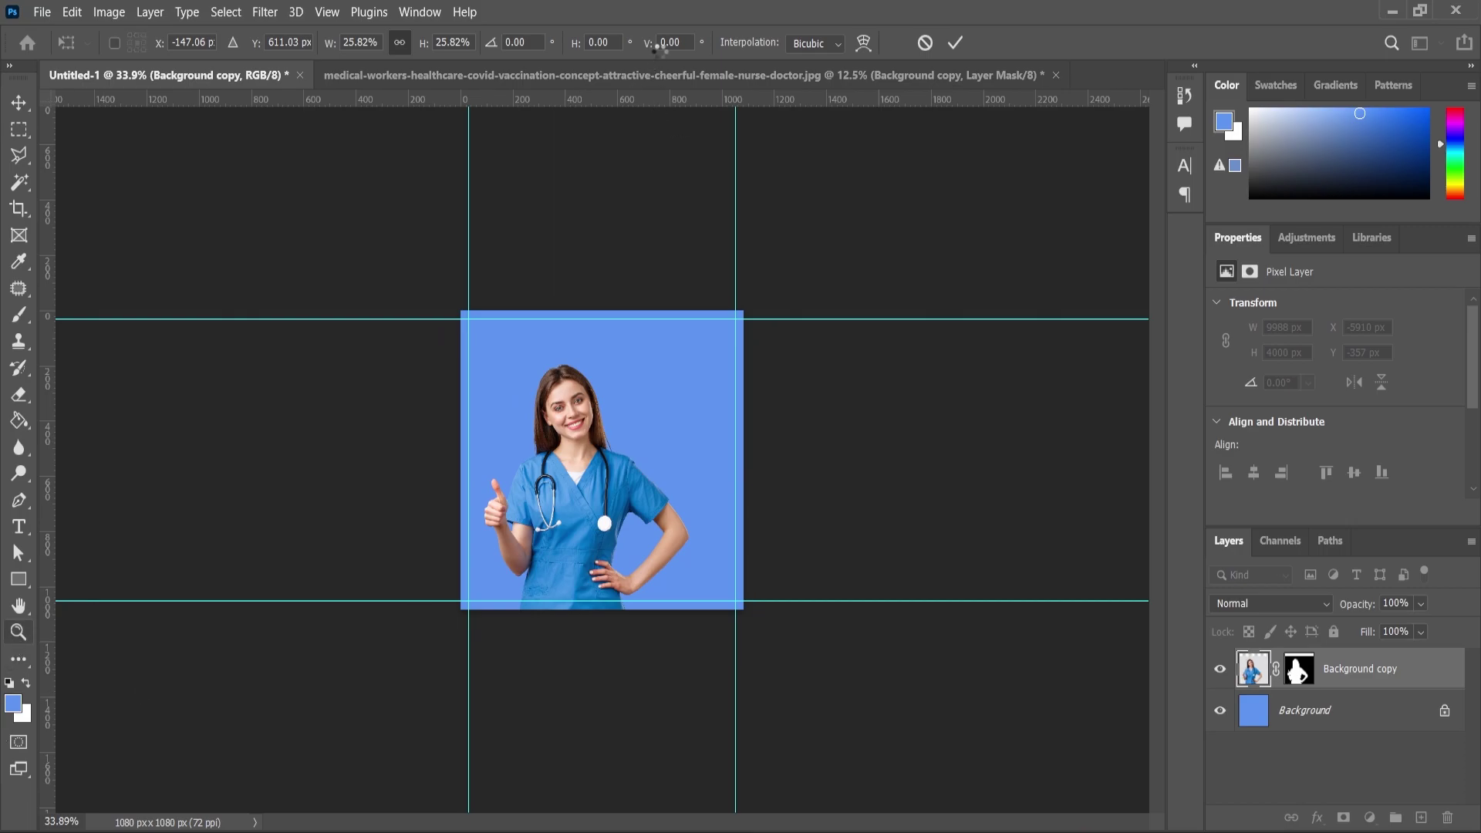
left_click(579, 46)
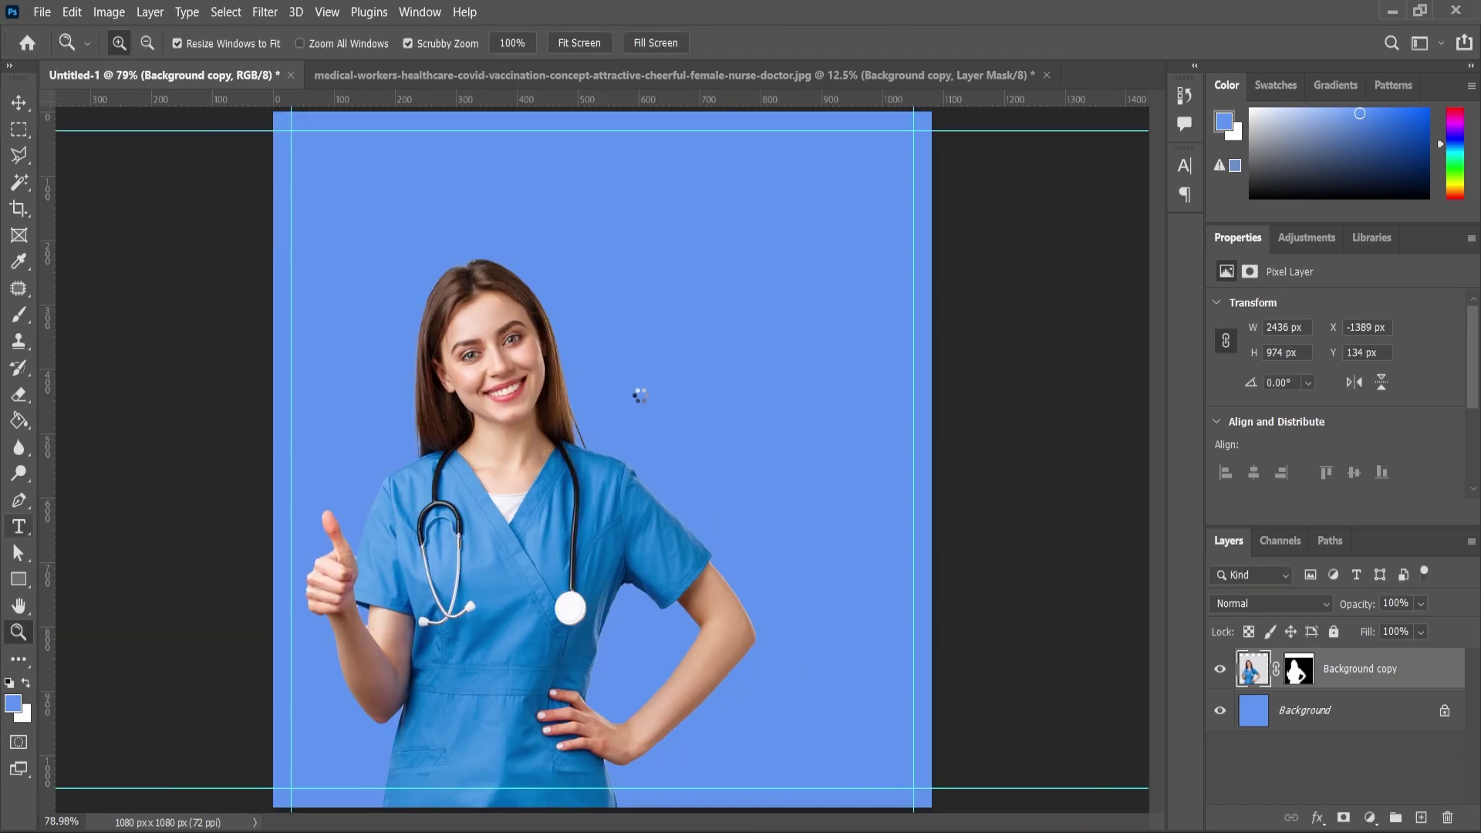
Add the text "Full Body" in white at 69 pt and place it beside the nurse's head
left_click(655, 395)
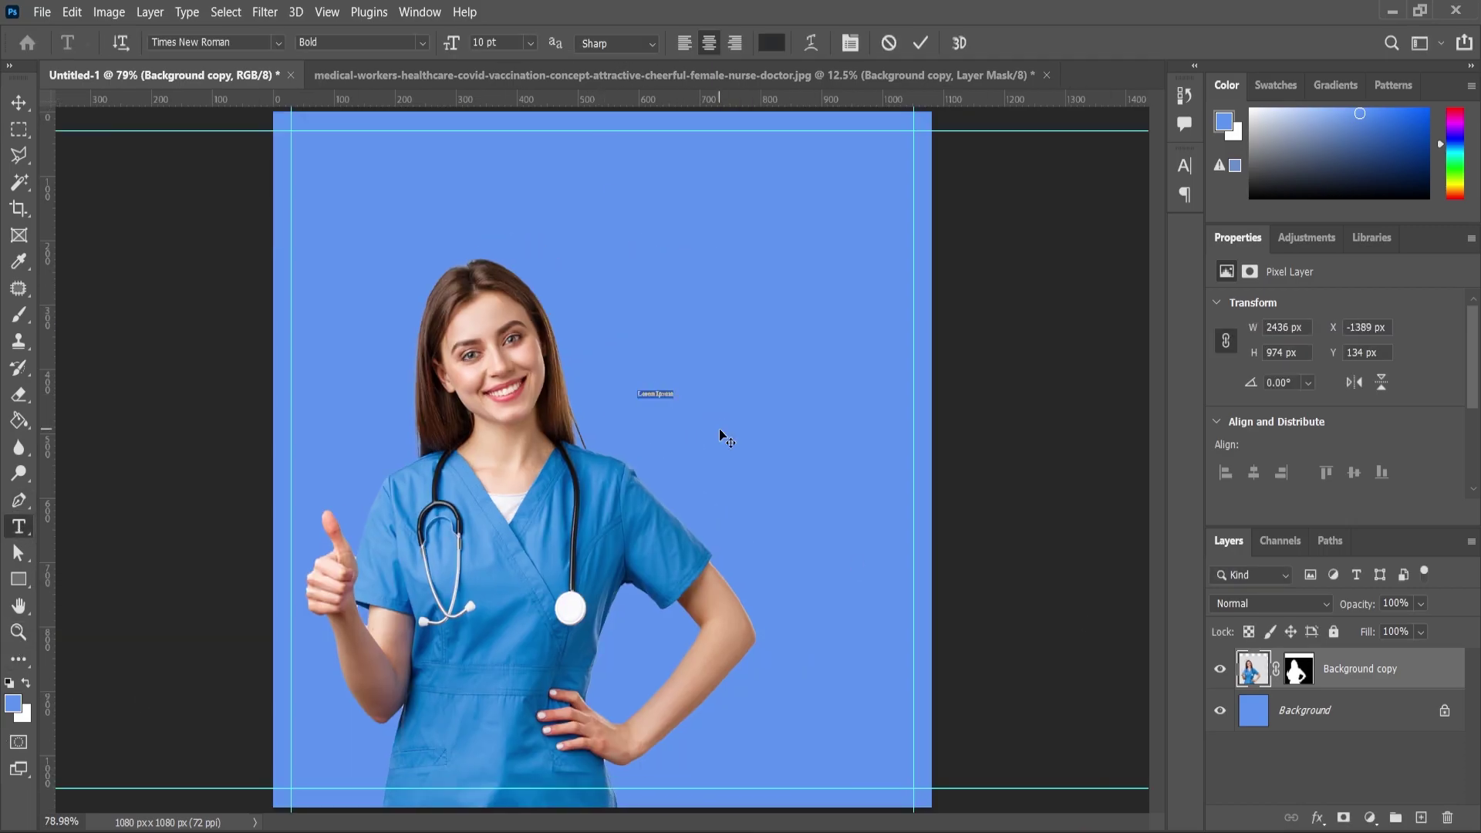
type("Full")
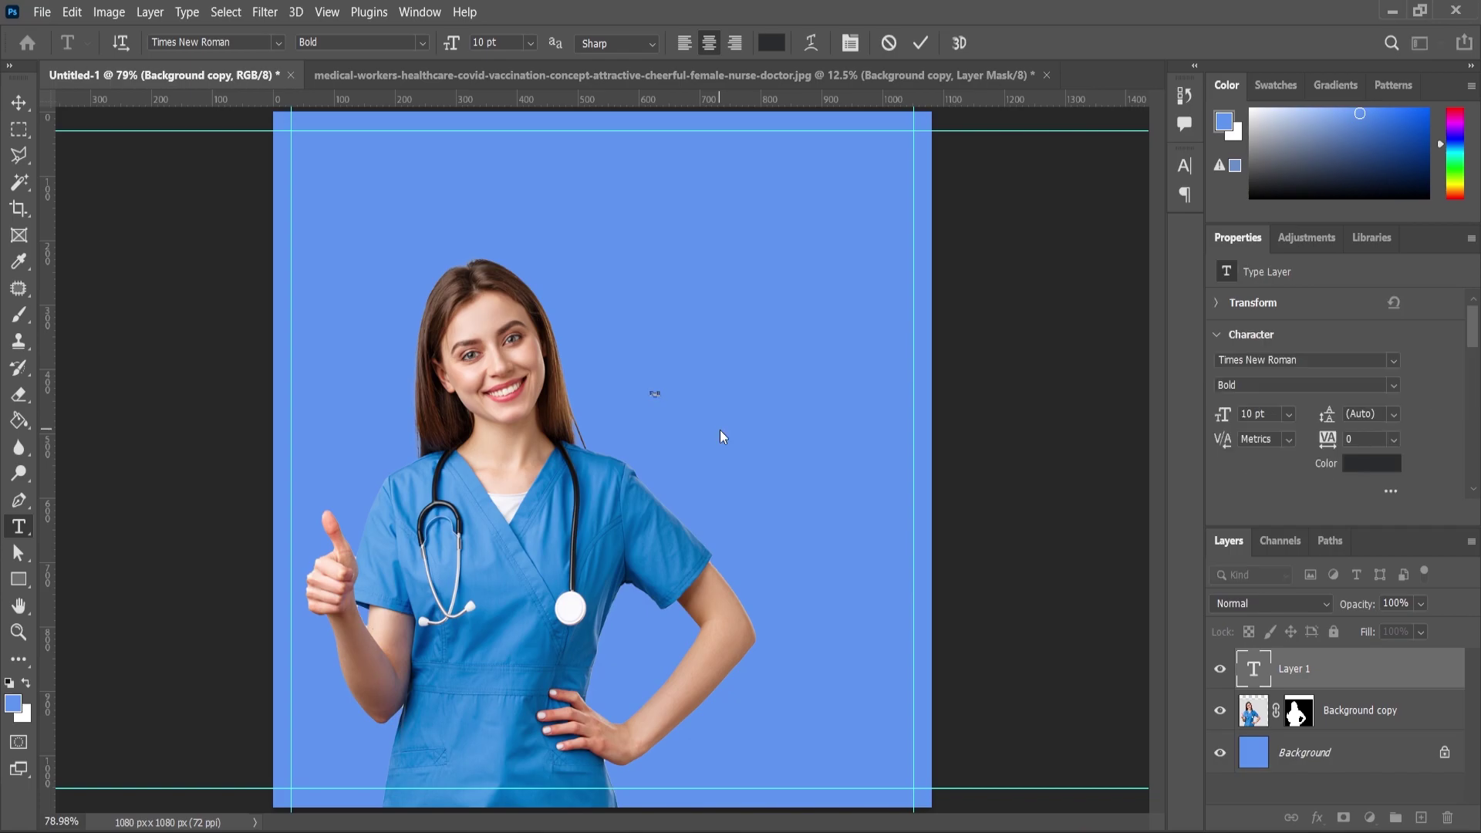
type(" Body")
left_click(26, 684)
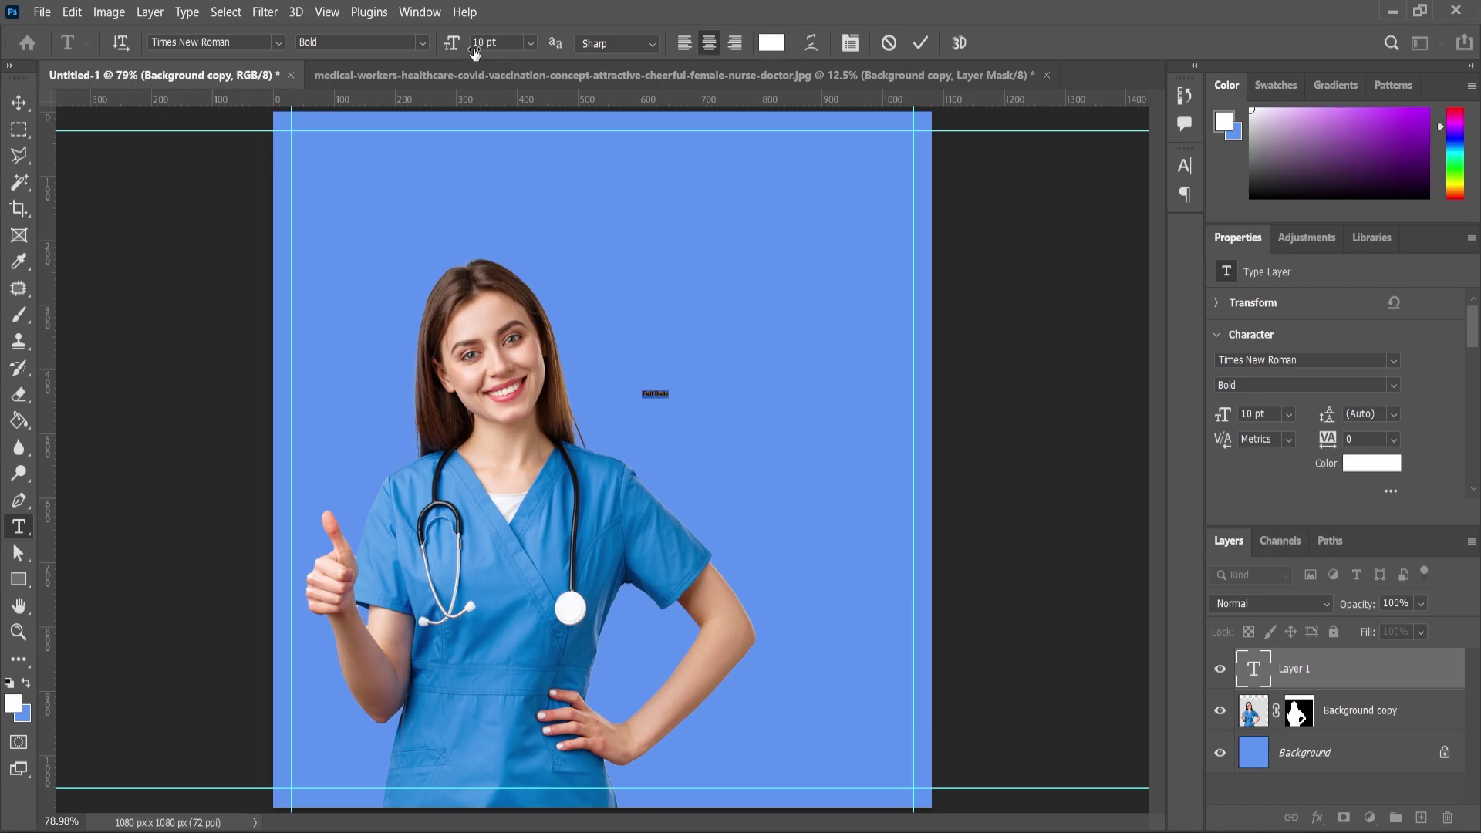
left_click_drag(484, 52, 510, 47)
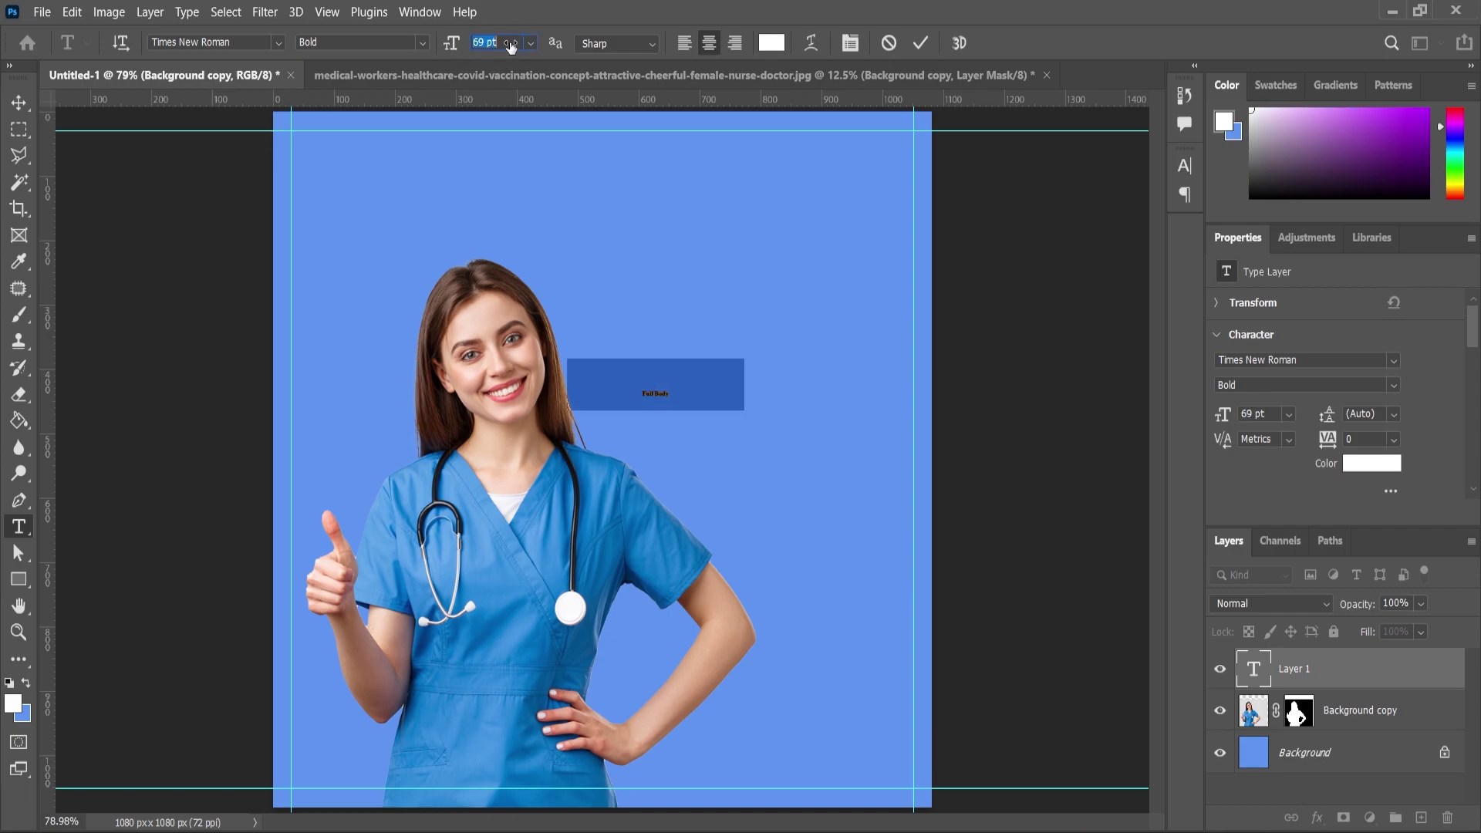
left_click(19, 102)
left_click_drag(744, 422, 831, 428)
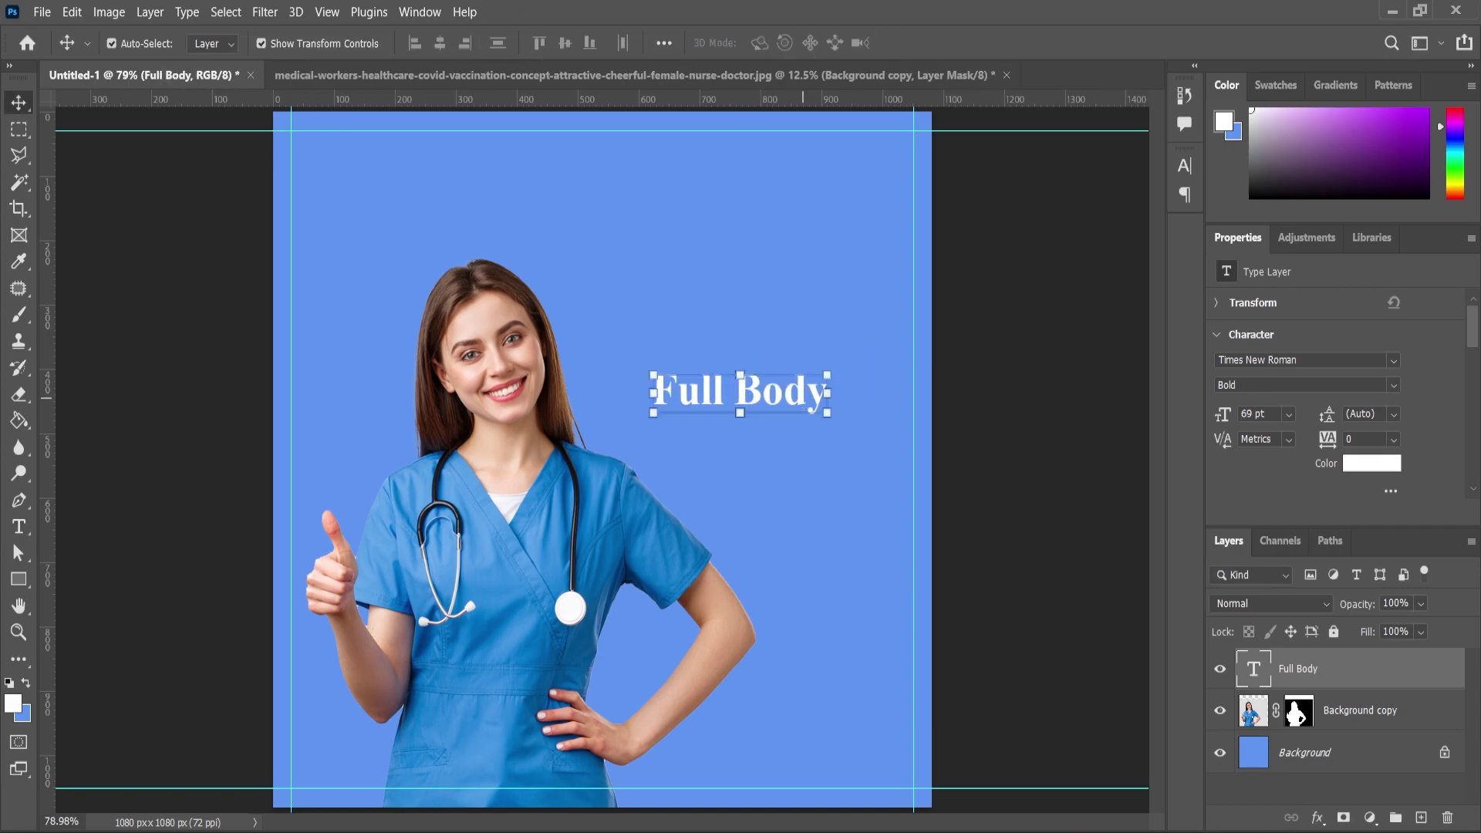
Change the font of the "Full Body" text to Poppins Bold
scroll(797, 516, "up", 2)
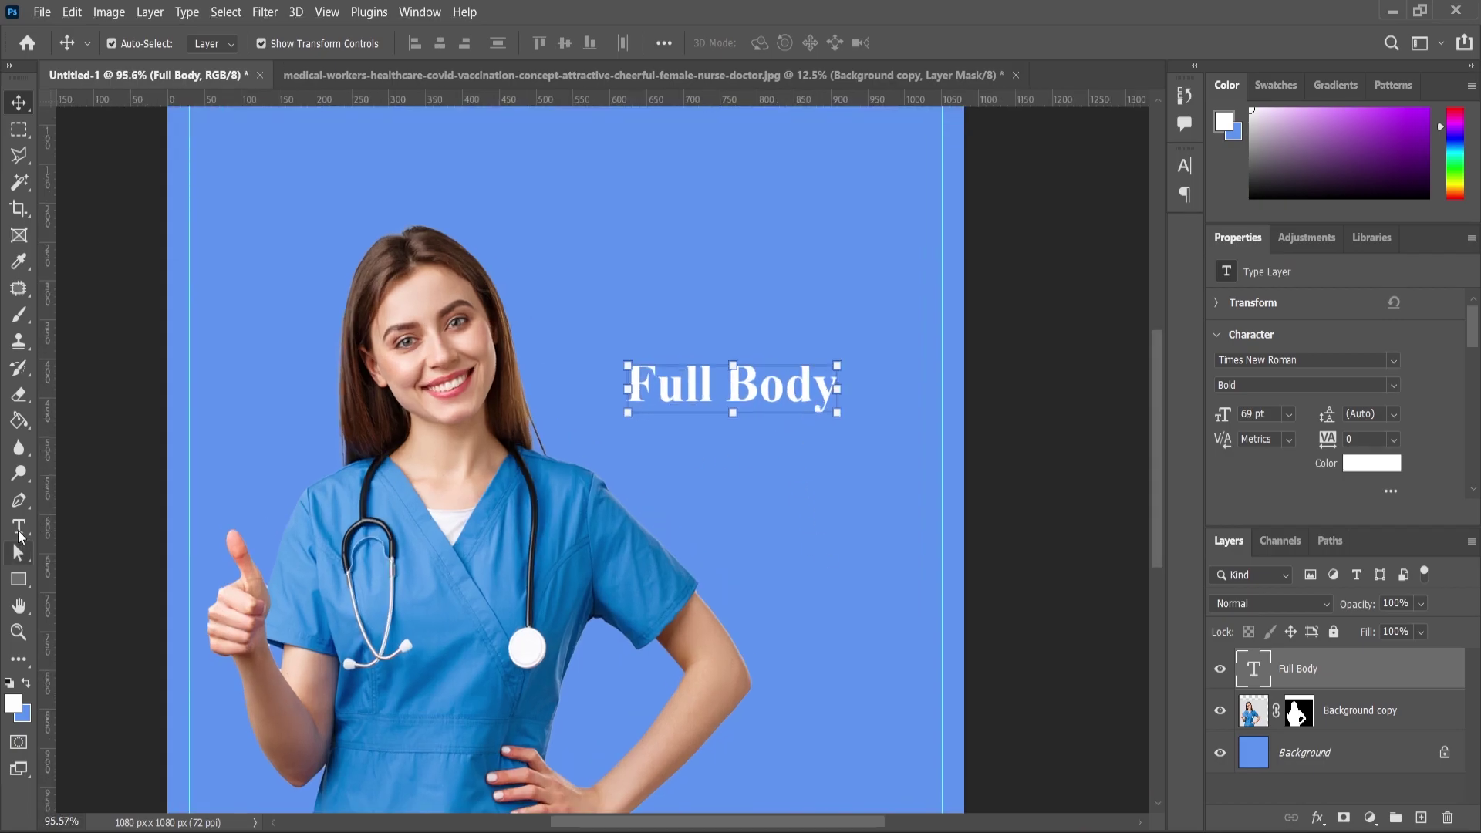
left_click(19, 531)
left_click(696, 372)
key("ctrl+a")
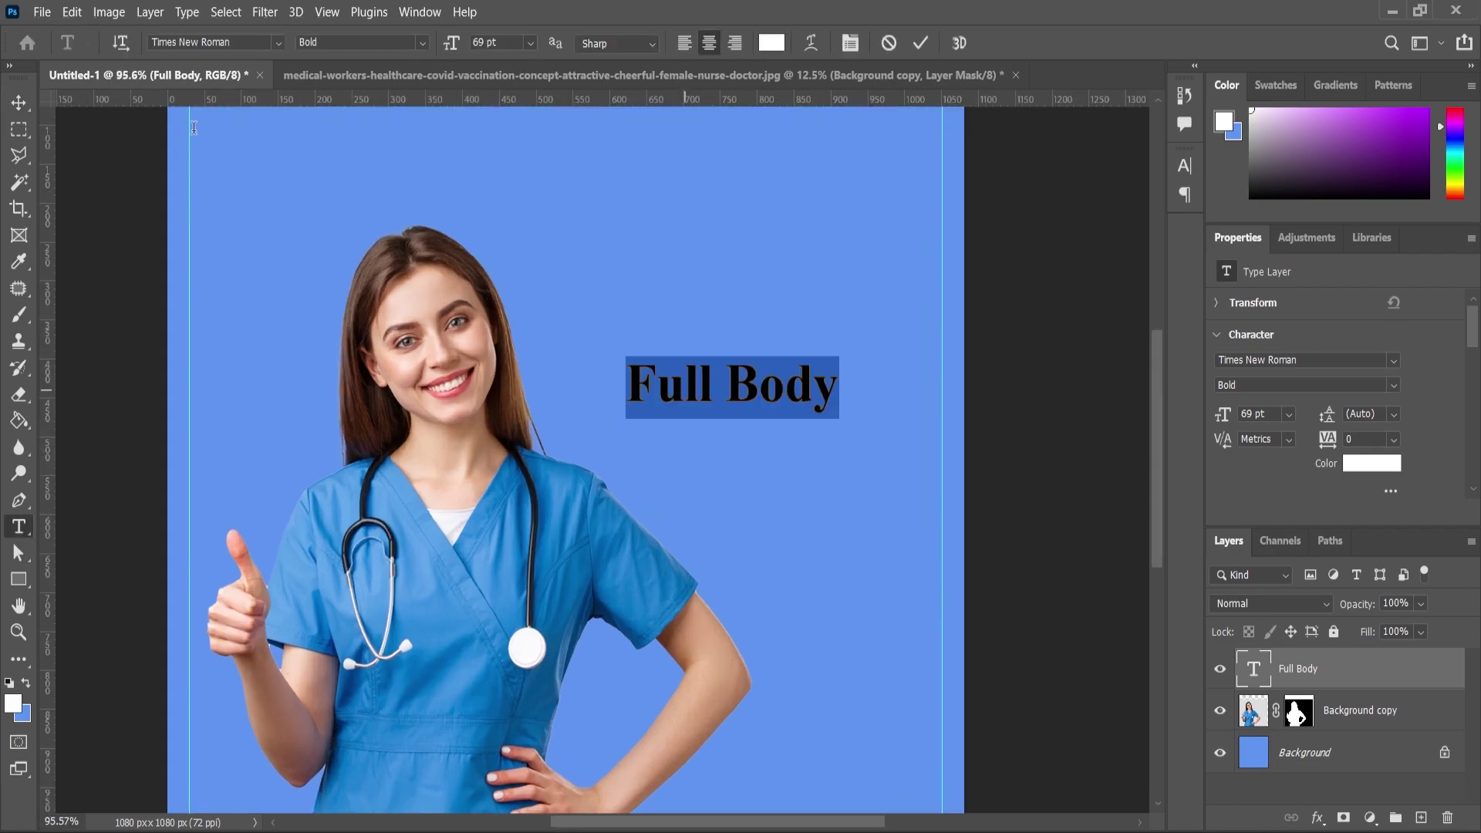
left_click(231, 42)
type("Poppins")
key("Down")
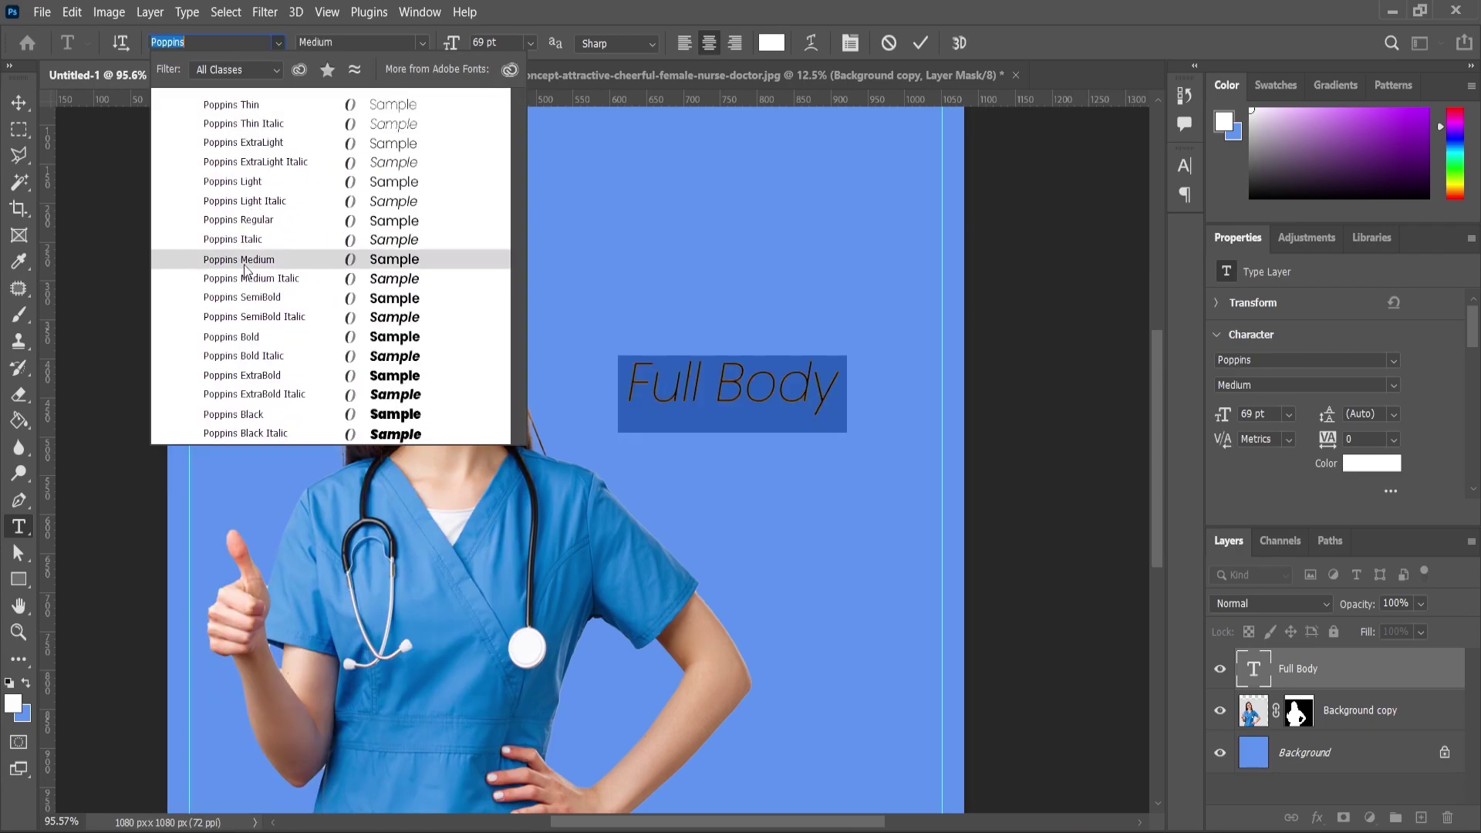
left_click(248, 340)
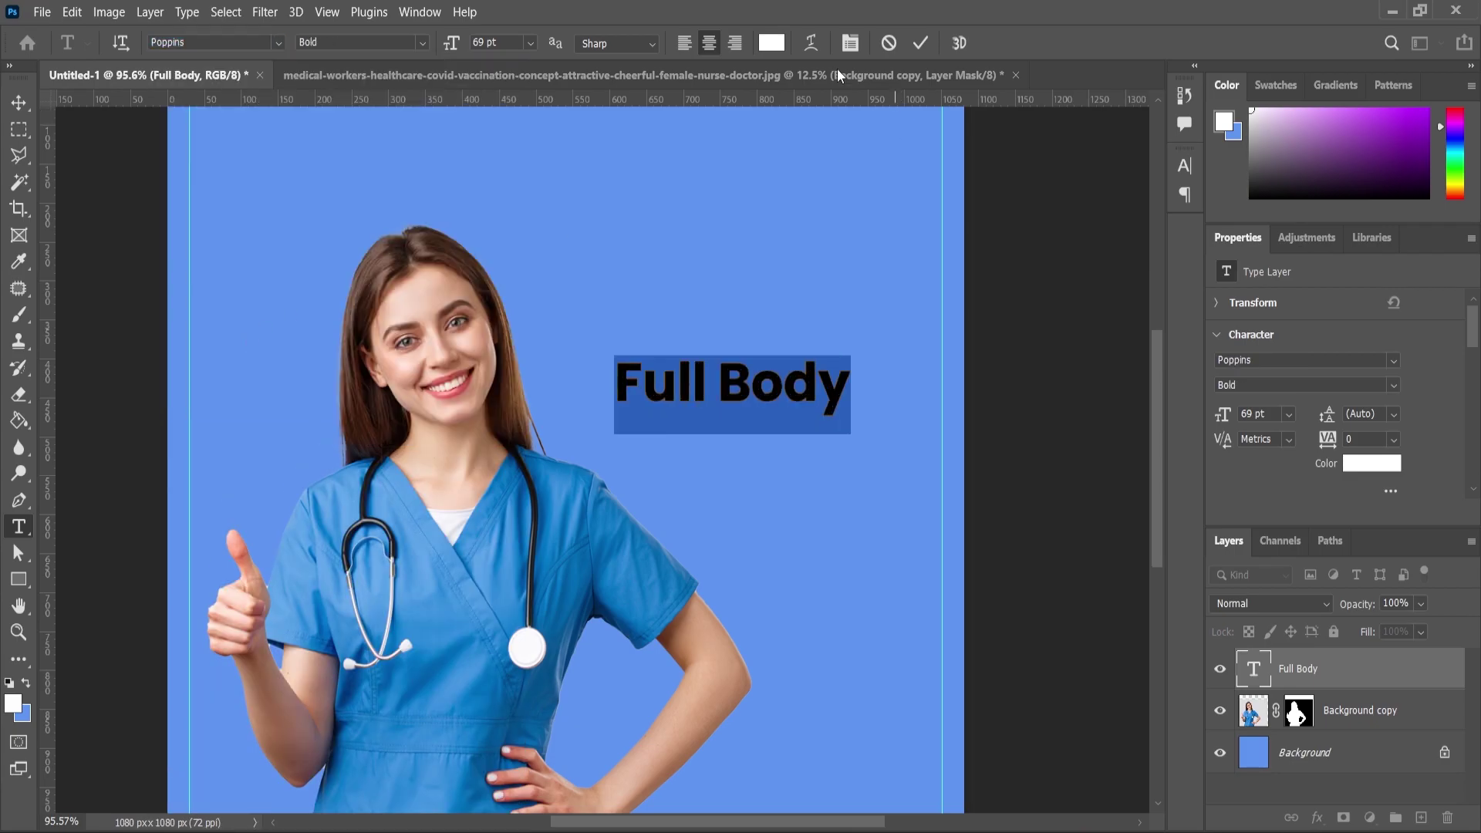
Apply All Caps to the "Full Body" text
left_click(850, 44)
left_click(1025, 307)
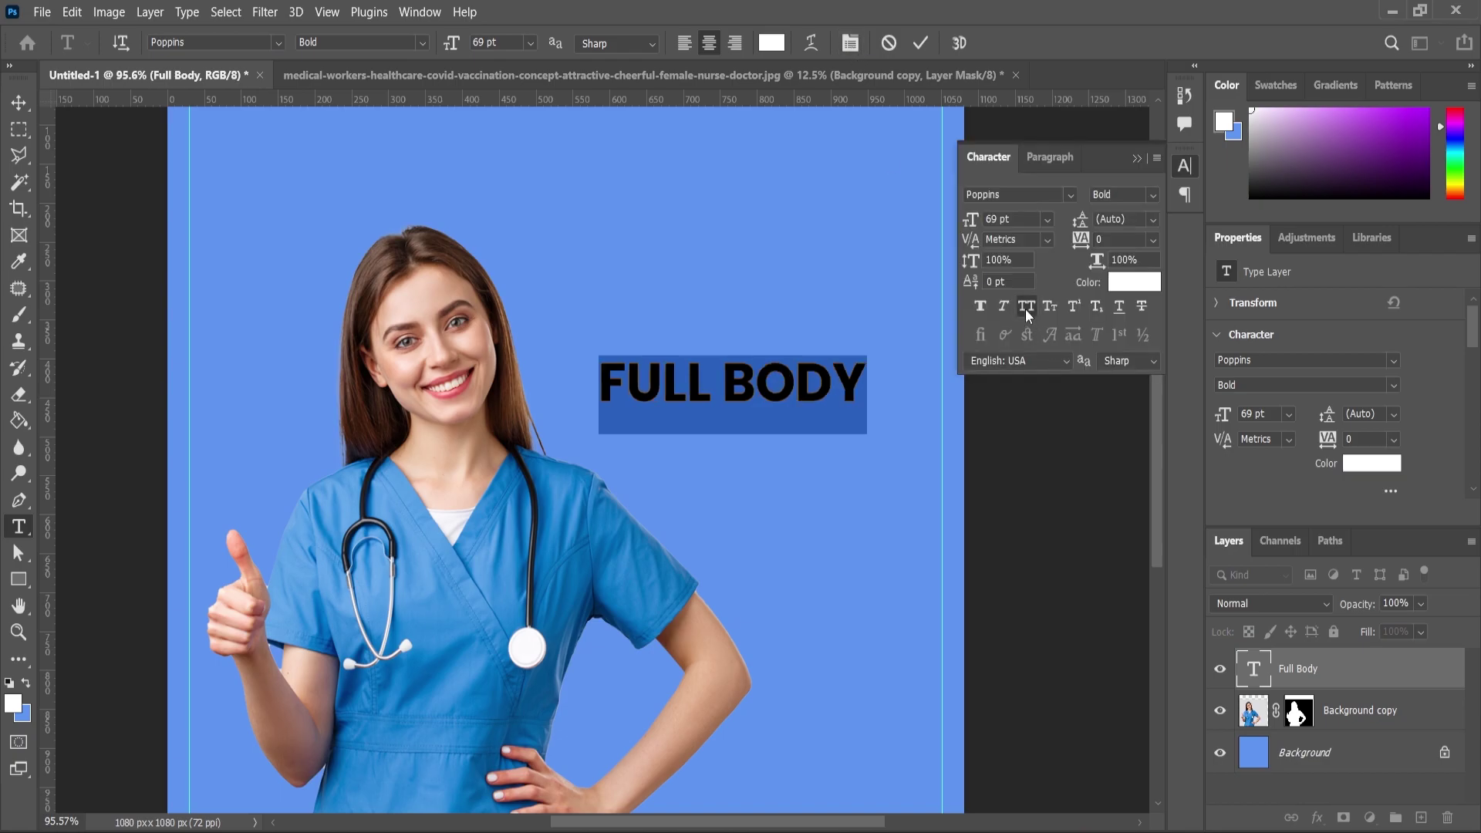
left_click(853, 43)
left_click(855, 41)
left_click(855, 42)
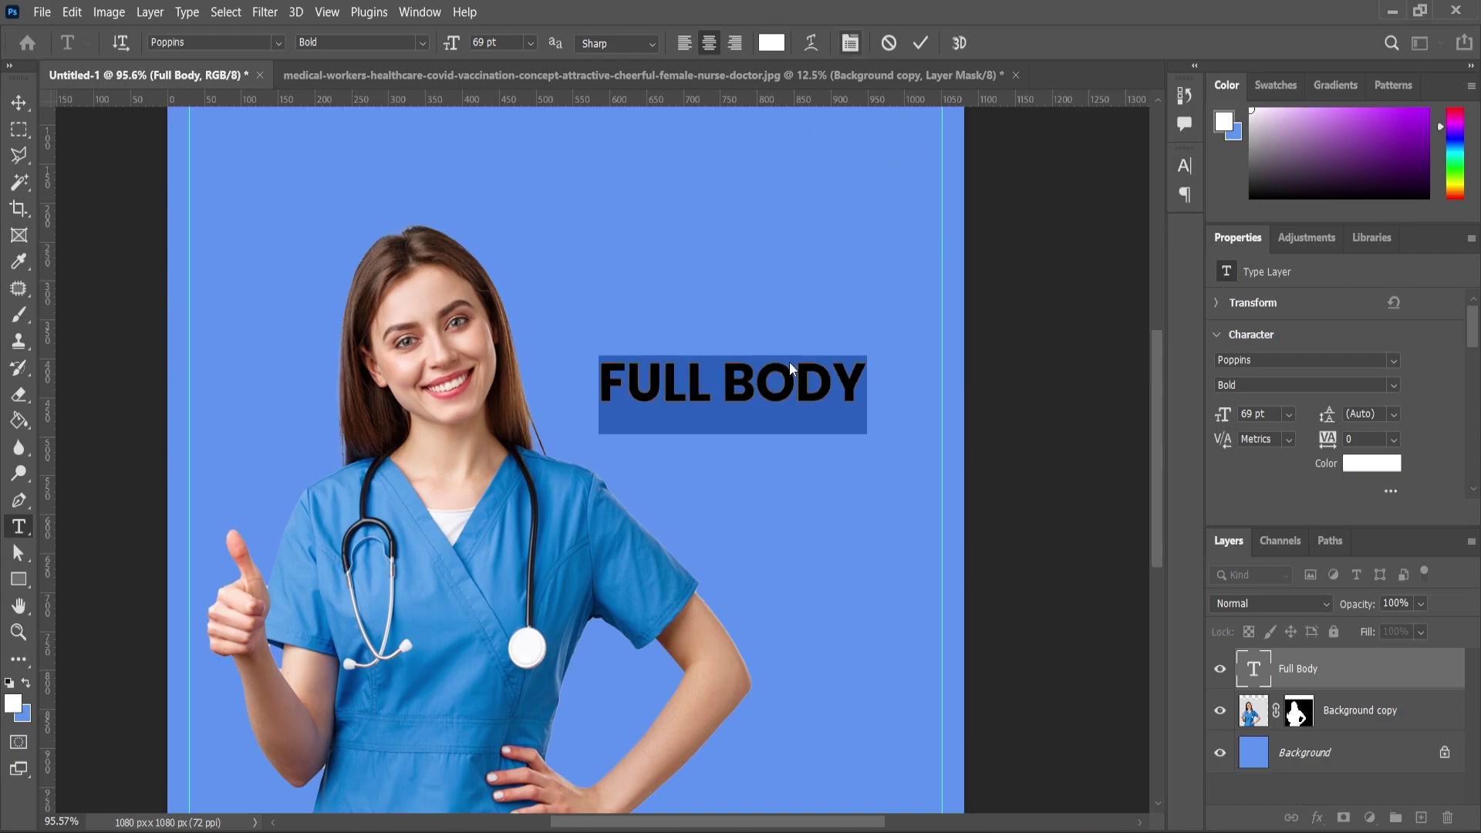
Set the word BODY to 102 pt and the word FULL to 74 pt
left_click(747, 382)
left_click_drag(725, 381, 866, 381)
left_click_drag(452, 48, 483, 51)
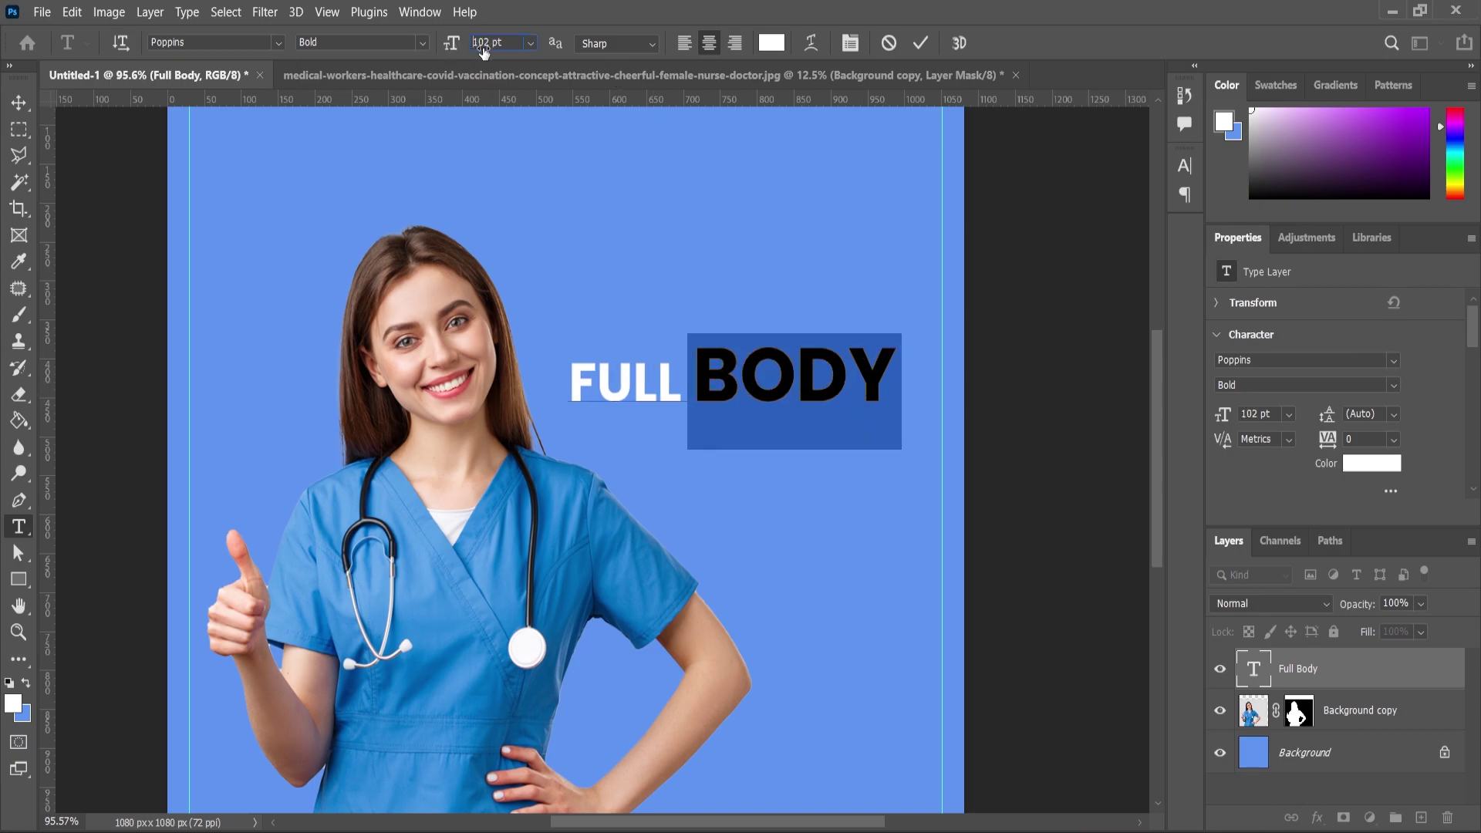
left_click_drag(683, 398, 573, 411)
left_click_drag(457, 51, 460, 54)
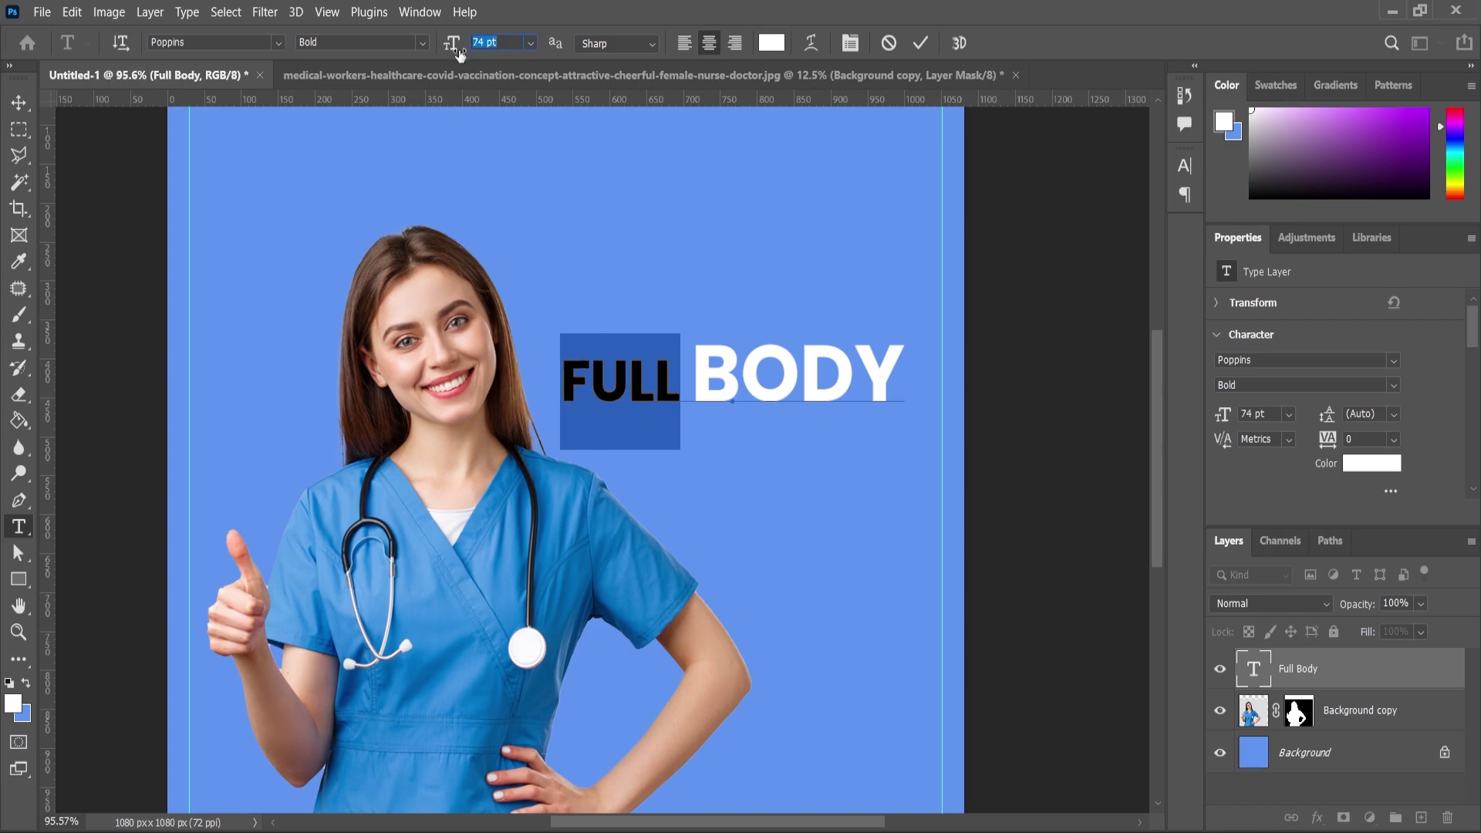
Duplicate the FULL BODY line directly below itself and replace the copy's text with "CHECKUP"
left_click(17, 103)
left_click_drag(764, 369, 733, 492)
scroll(728, 391, "up", 2)
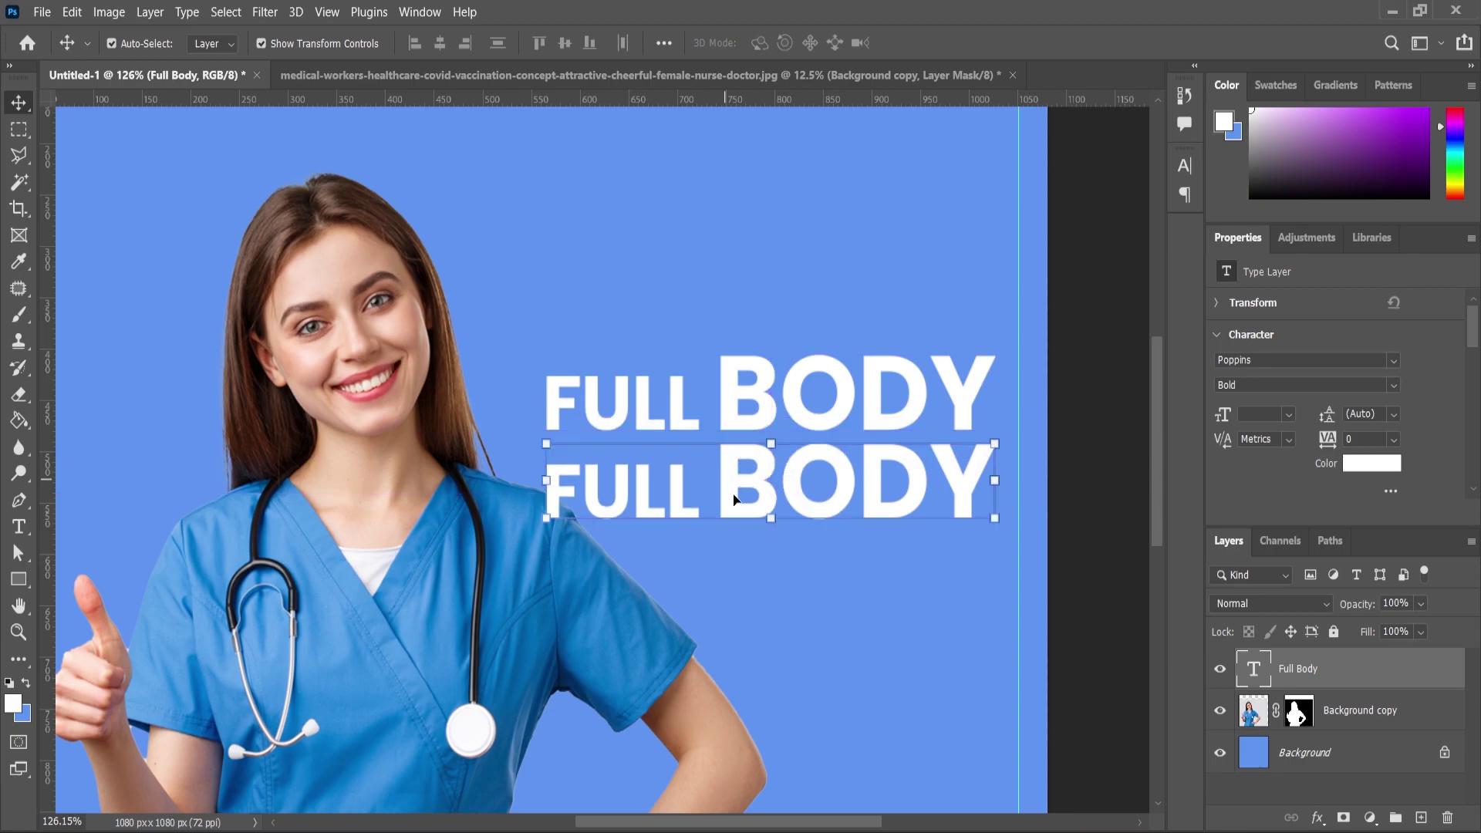
double_click(733, 492)
type("CHE")
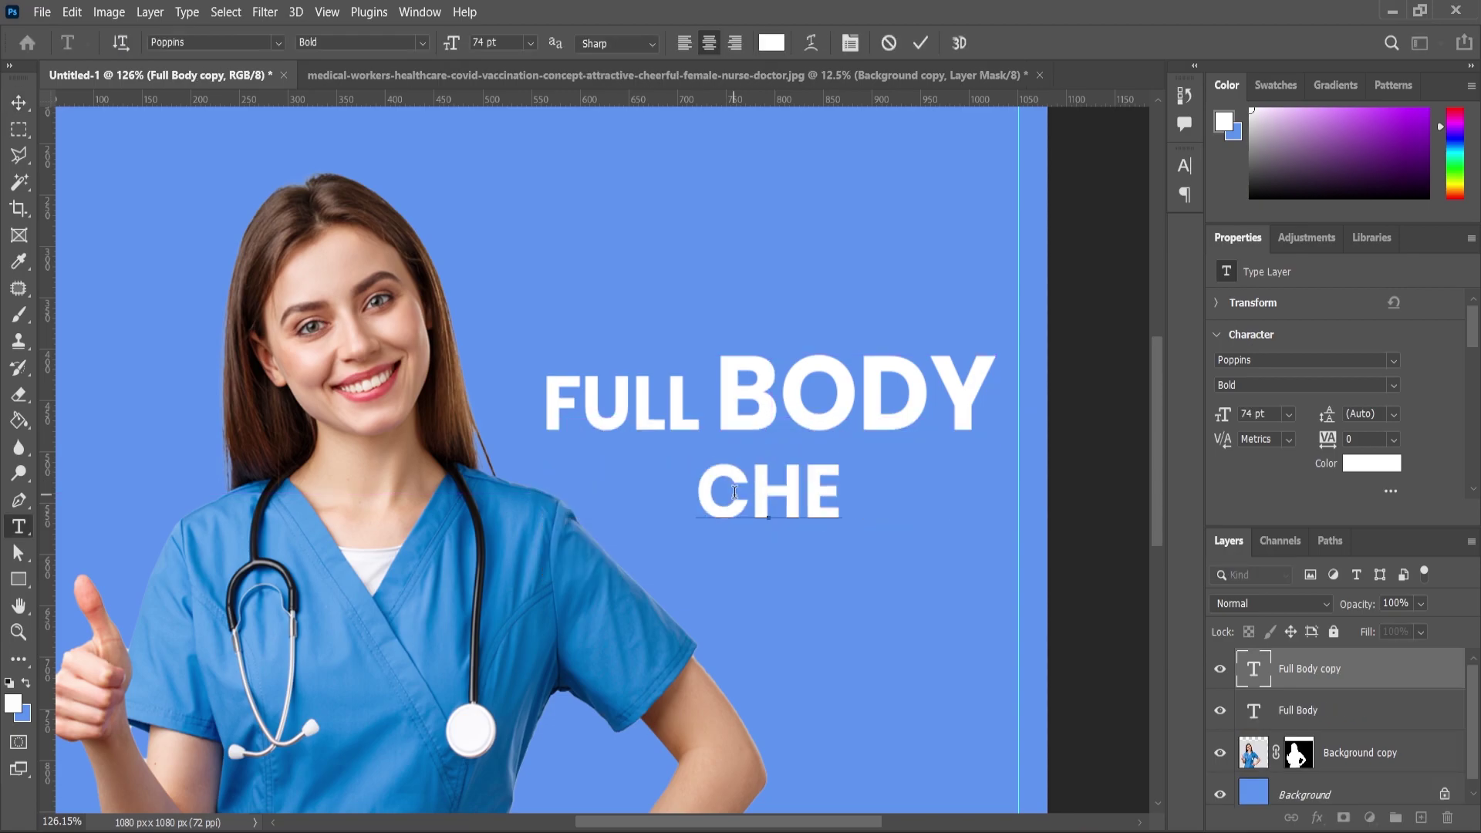
type("CKUP")
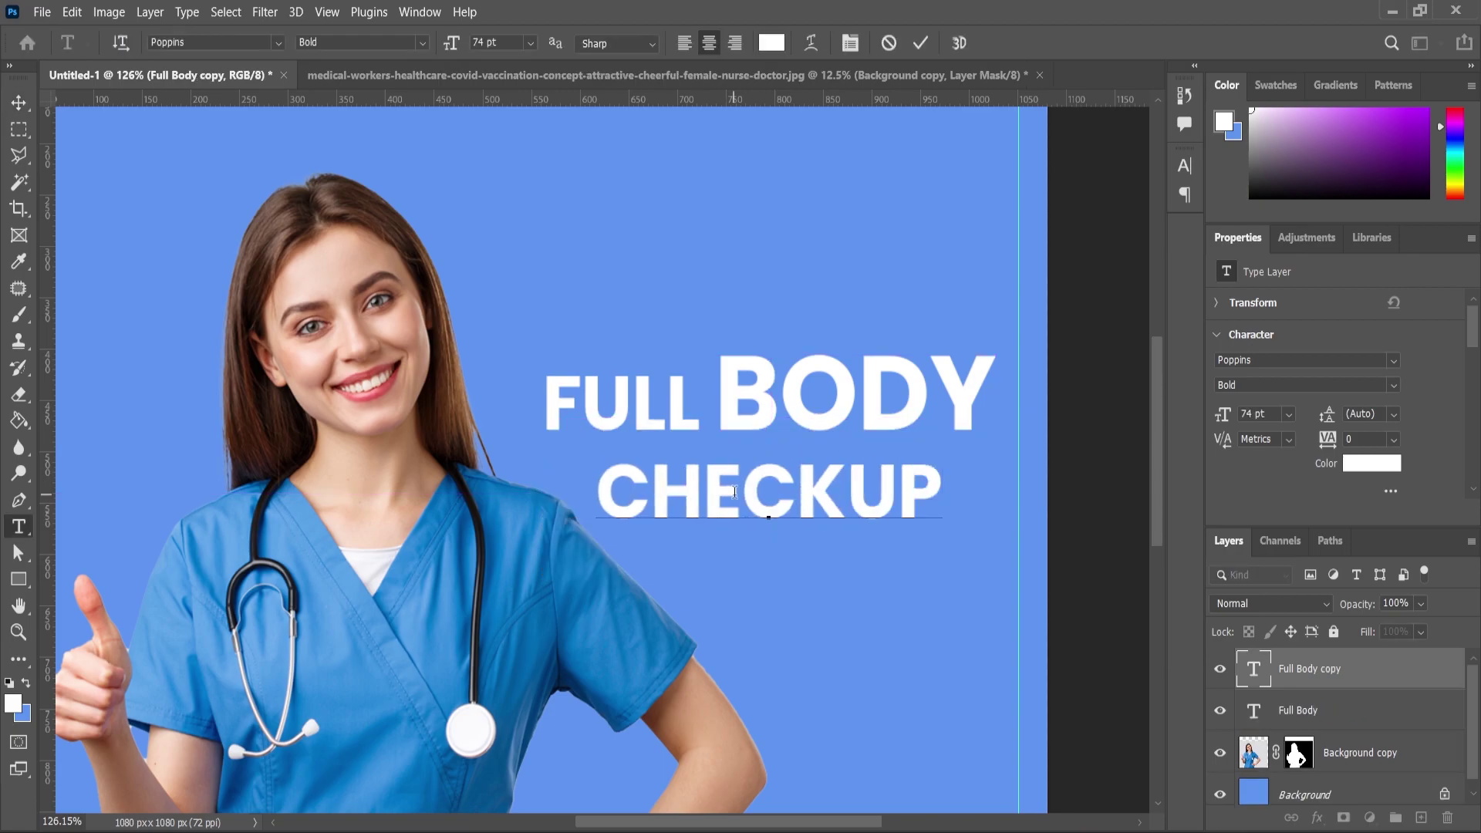
Align the left edges of CHECKUP and FULL BODY and move both lines slightly up
left_click(18, 103)
left_click_drag(696, 469, 666, 469)
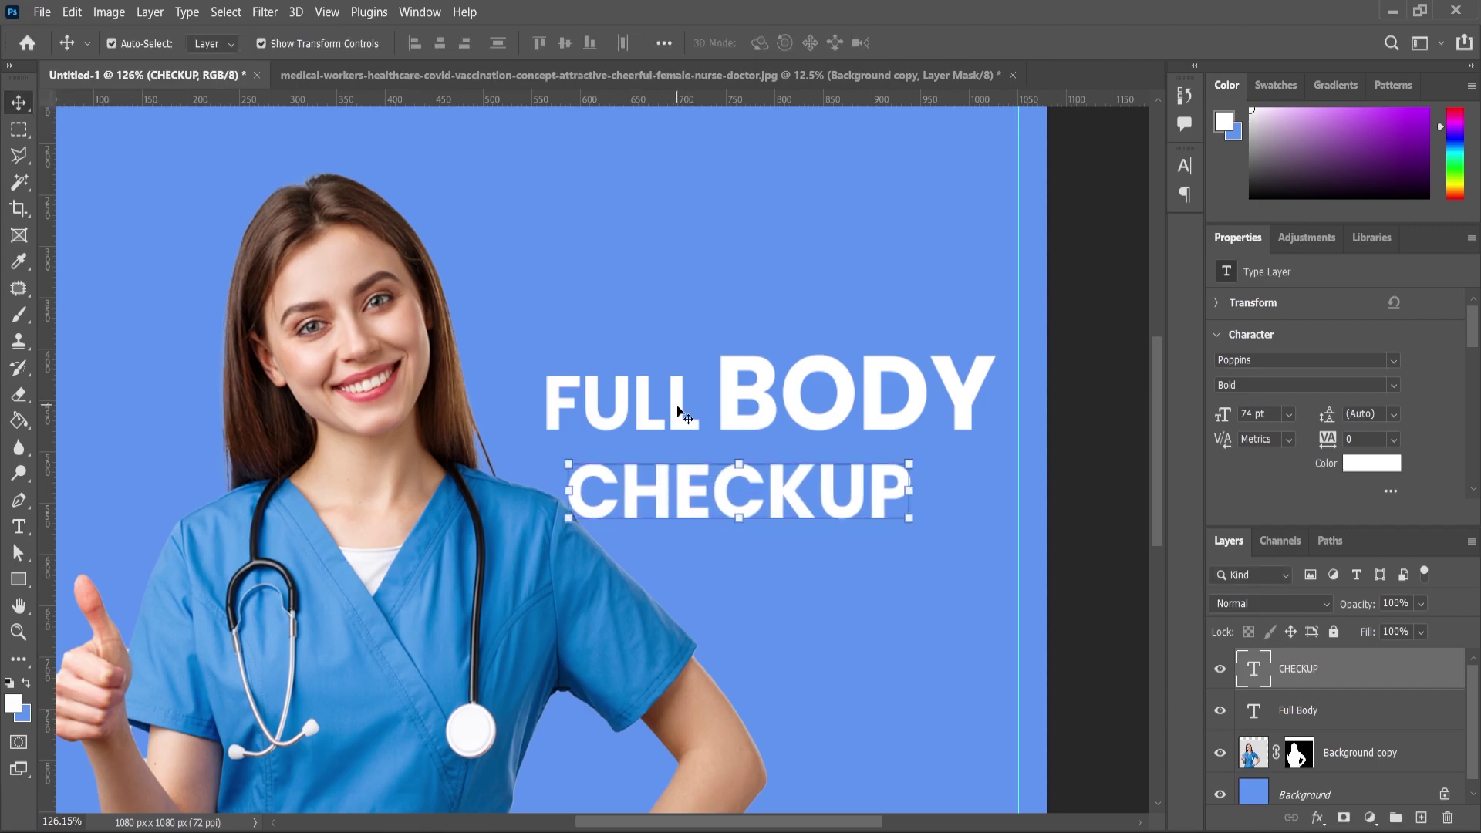
left_click(679, 410, "shift")
left_click(415, 44)
left_click_drag(737, 434, 738, 397)
Move the CHECKUP line up so it sits closer beneath FULL BODY
left_click(952, 580)
left_click_drag(859, 484, 856, 439)
key("ctrl+z")
left_click(1086, 503)
left_click(803, 465)
left_click_drag(734, 451, 734, 437)
Reduce the font size of CHECKUP and line it up with the left edge of FULL BODY
double_click(732, 436)
left_click_drag(461, 48, 452, 53)
left_click(19, 106)
left_click_drag(717, 455, 699, 445)
Select both headline lines and scale them together to 100.38%
left_click(753, 364, "shift")
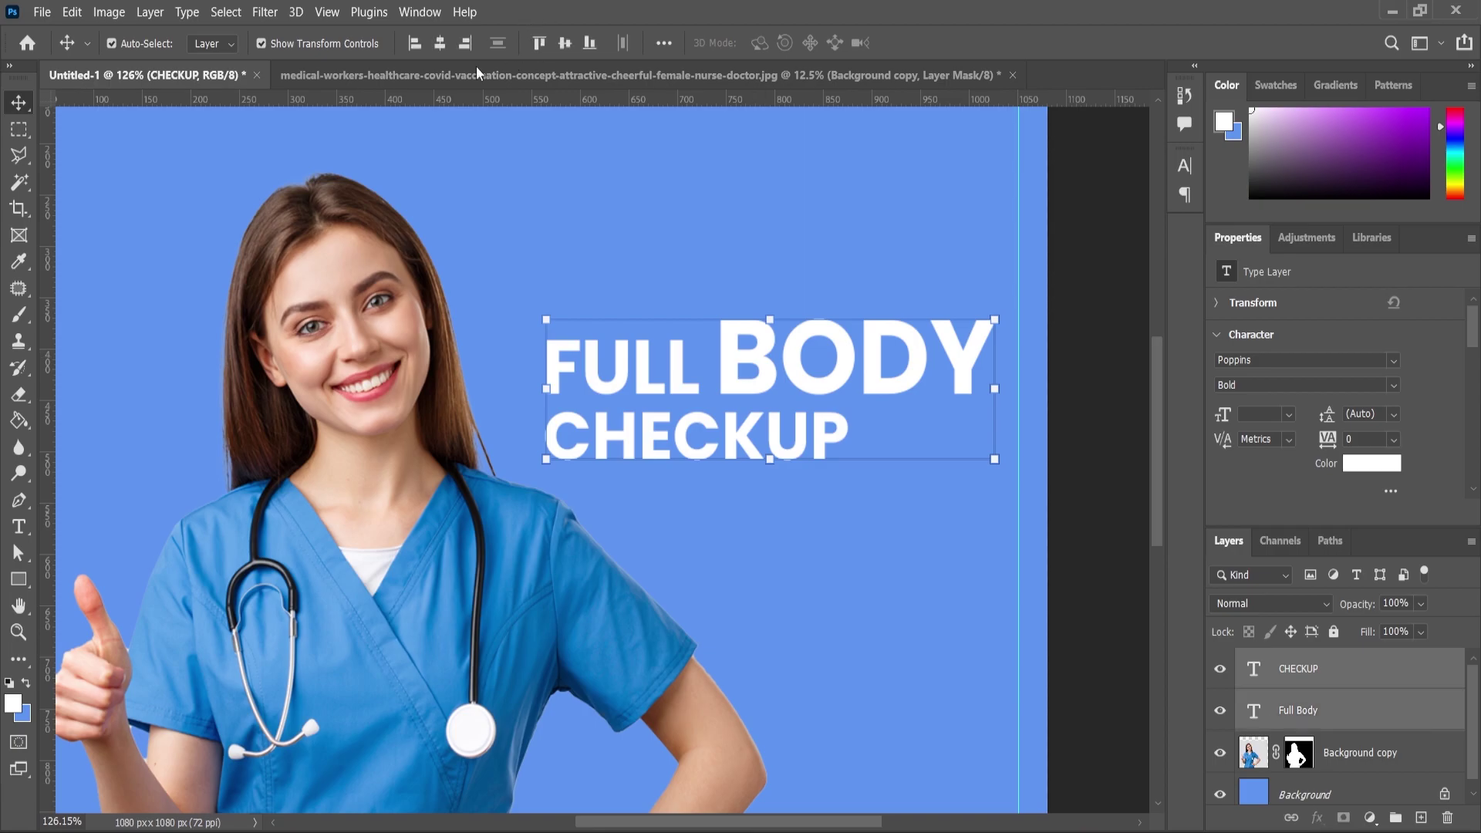
key("ctrl+t")
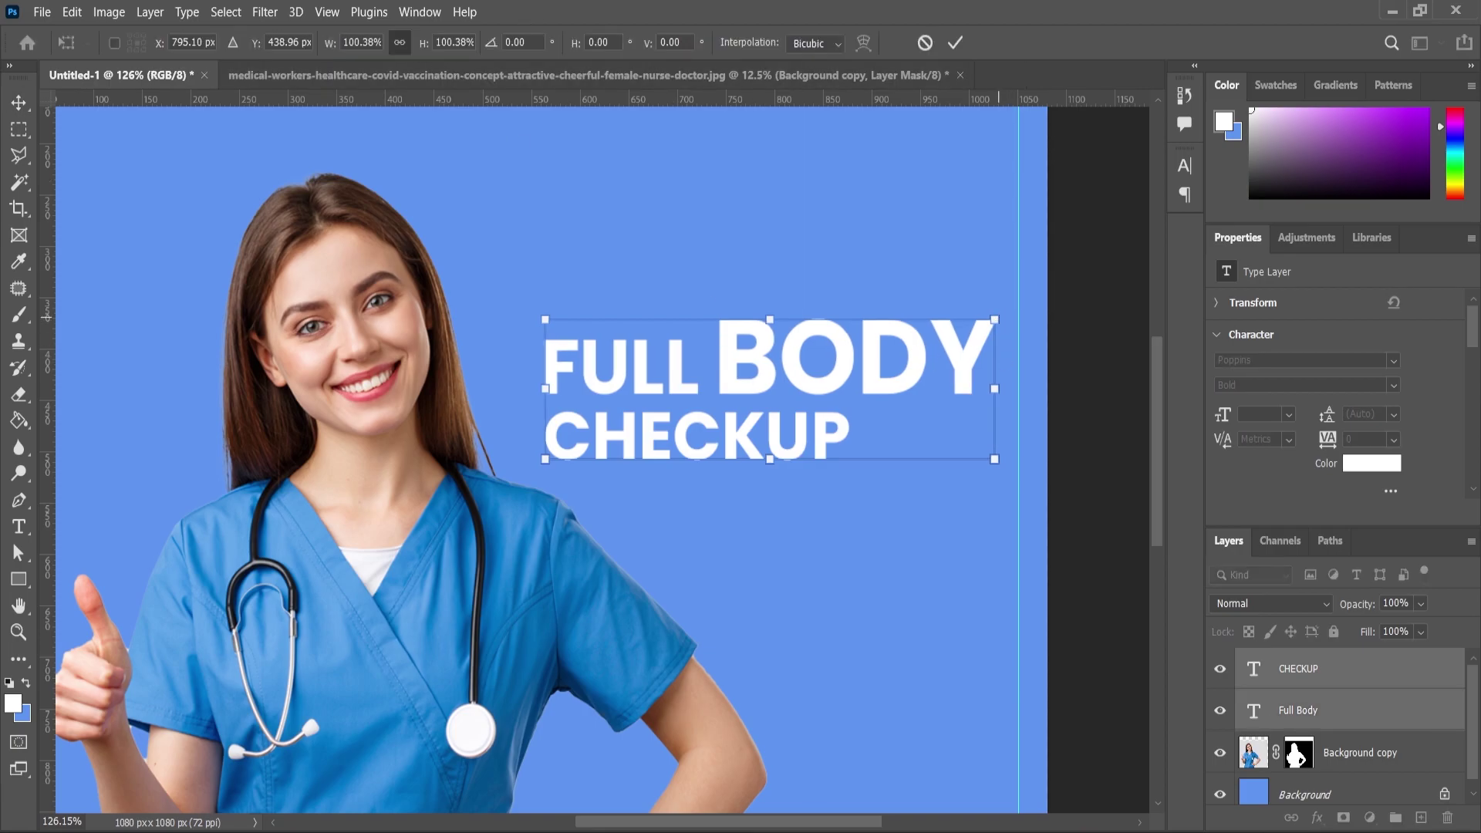
left_click(25, 537)
Start a 12 pt text reading "Book your" below CHECKUP and turn off All Caps for it
scroll(453, 425, "down", 3)
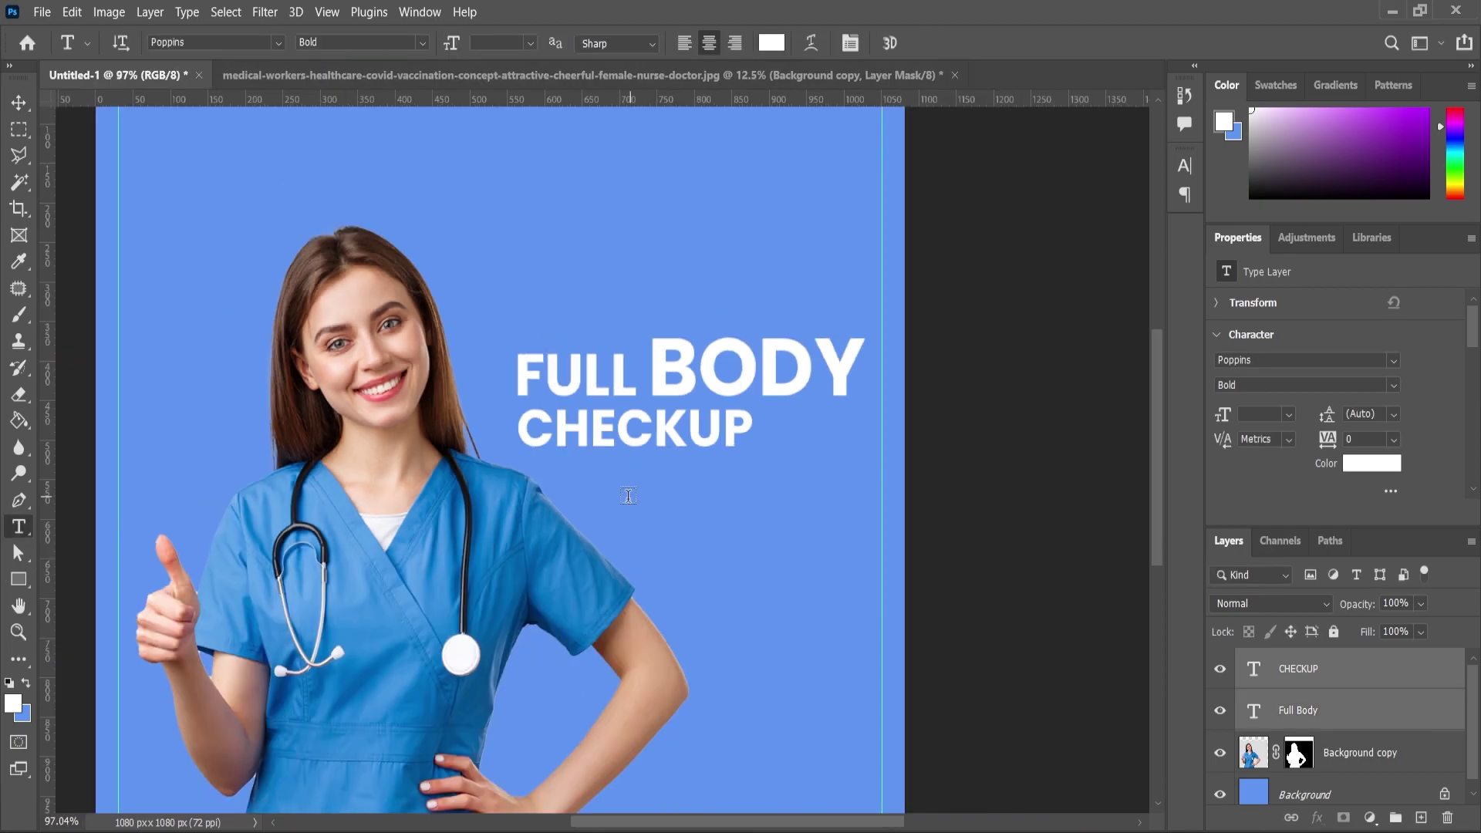
scroll(624, 499, "up", 2)
left_click(623, 500)
type("BOOK YOUR")
key("ctrl+a")
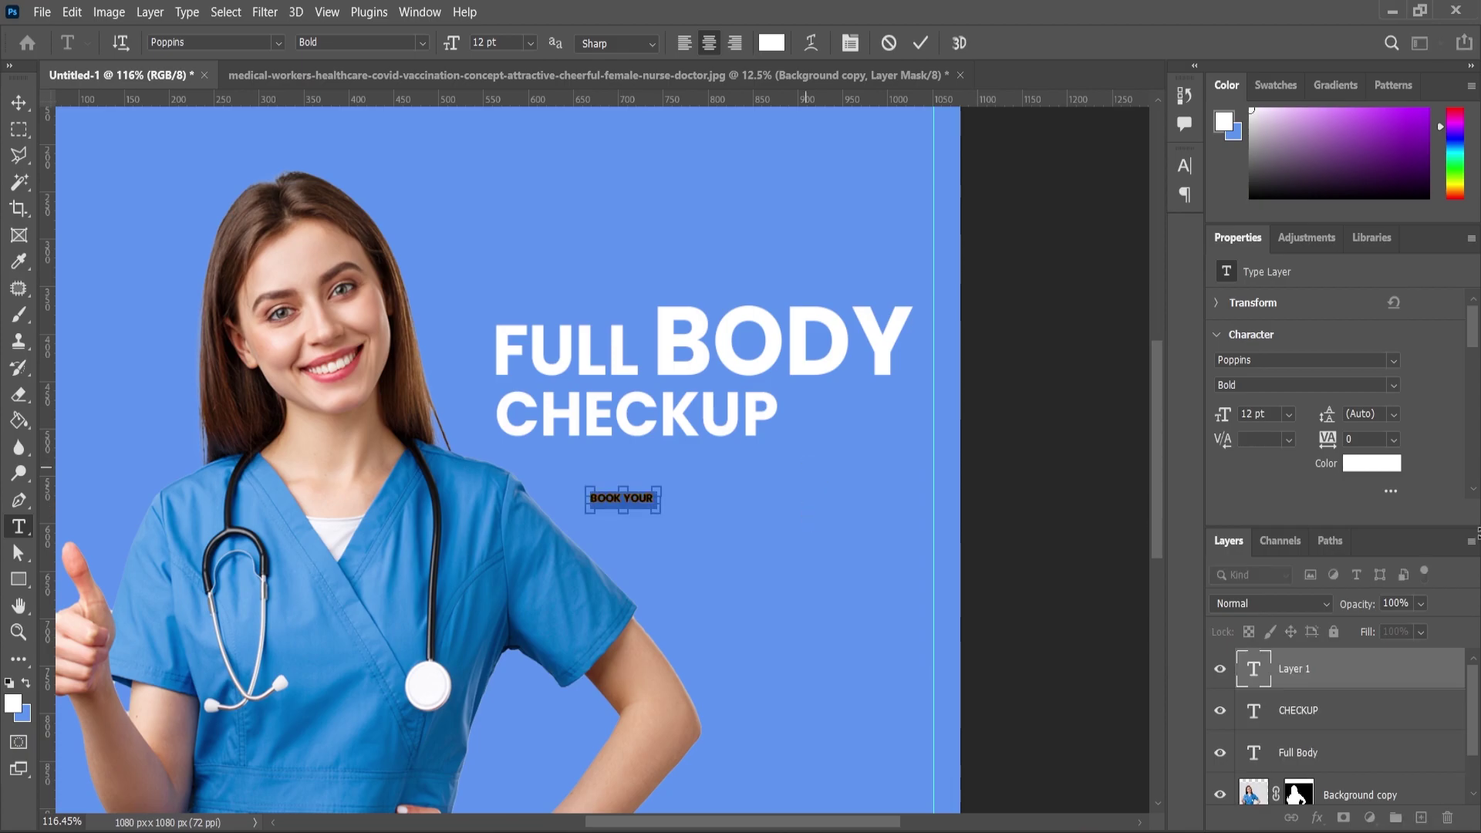
scroll(1319, 475, "down", 3)
key("ctrl+shift+k")
key("End")
Complete the small text as "Book your Family full body health Check-up at best price", with the second line starting at "Check-up"
type("f")
type("amily full")
type(" body")
type(" hea")
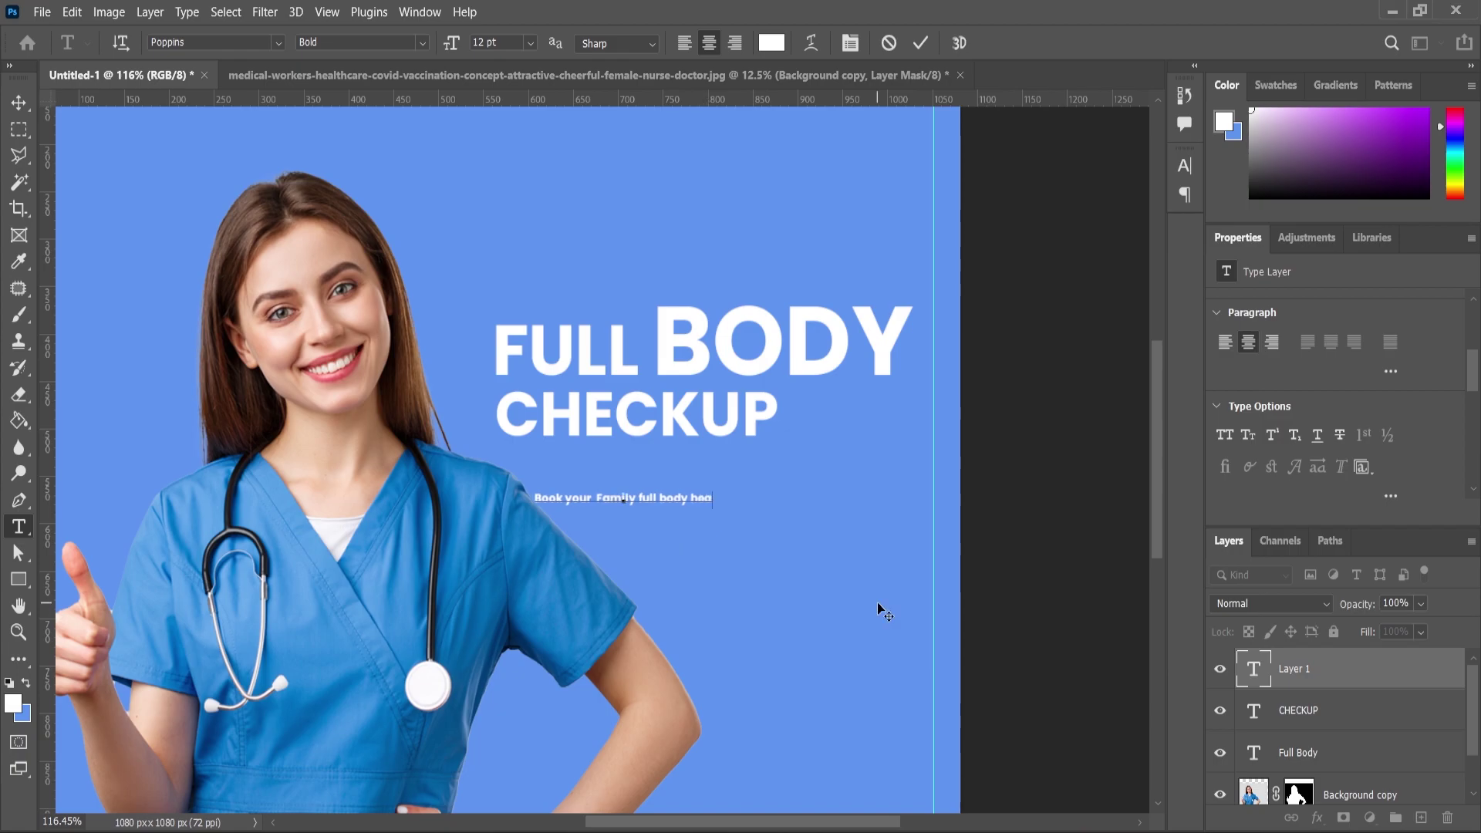
type("lthCh")
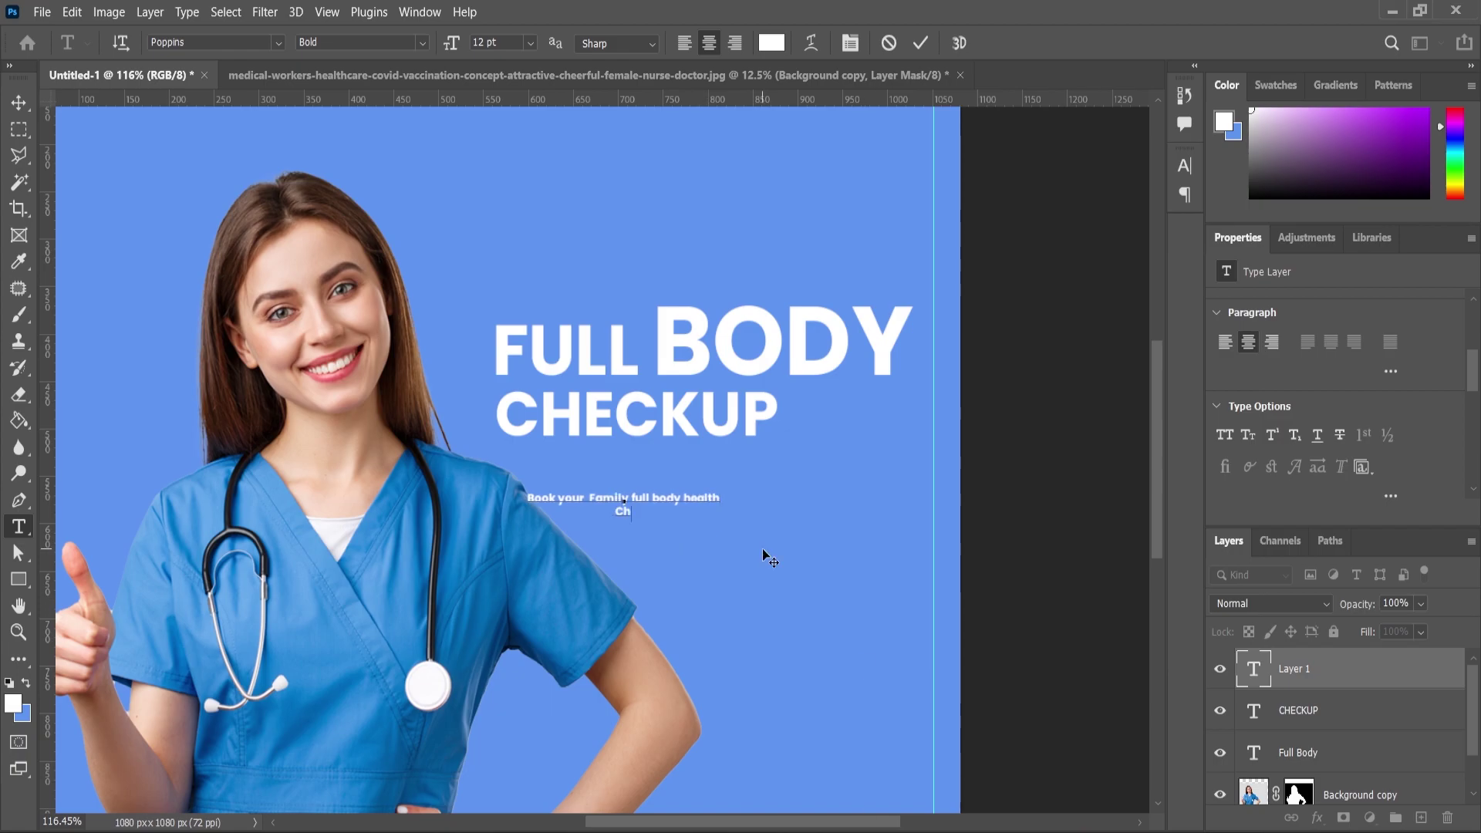
type("eck-up at best pric")
type("e")
key("ctrl+a")
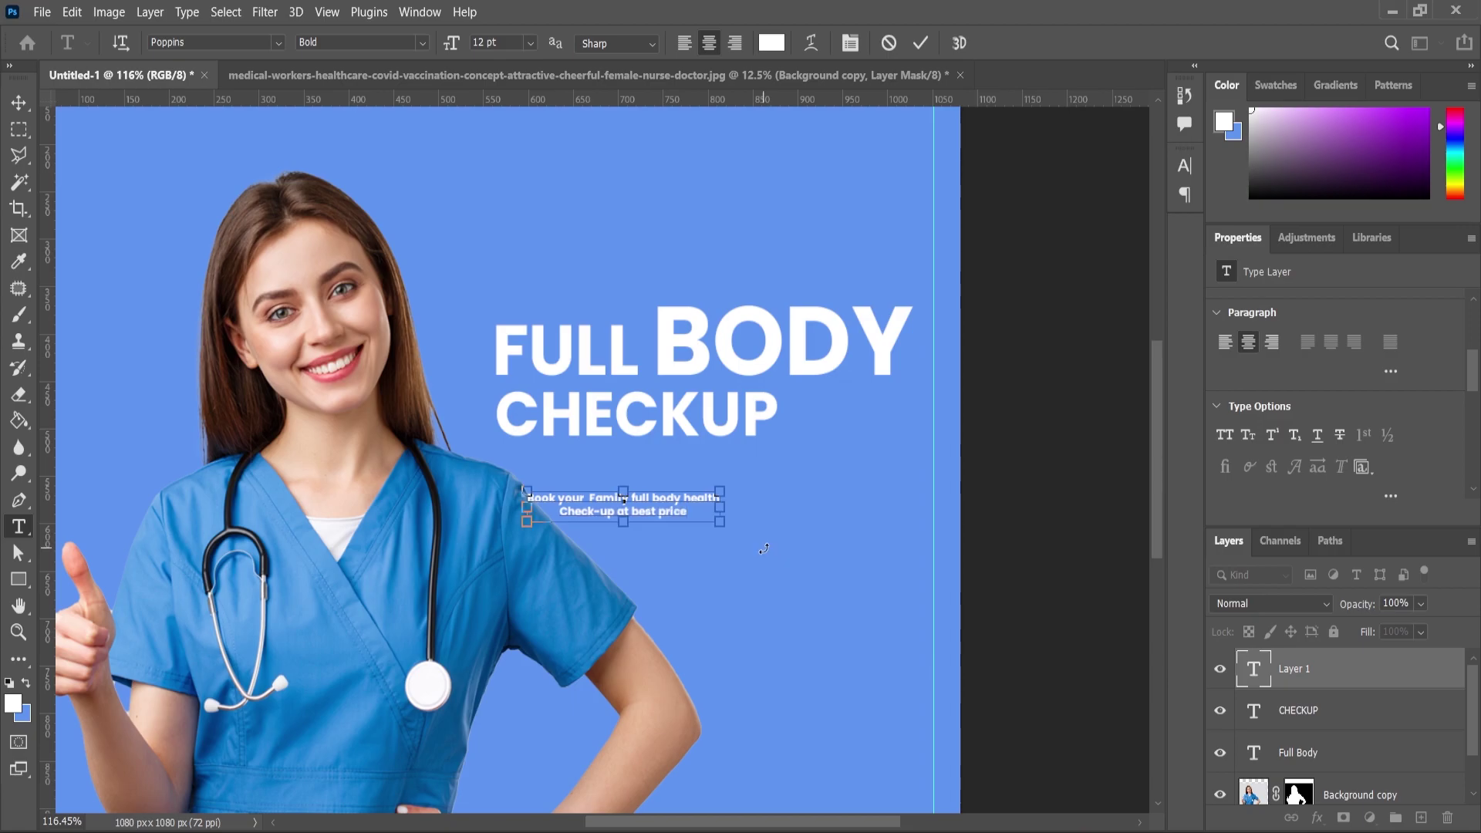
Right-align the small two-line text and move it up and to the right, just below CHECKUP
left_click(734, 43)
key("ctrl")
left_click_drag(603, 496, 848, 464)
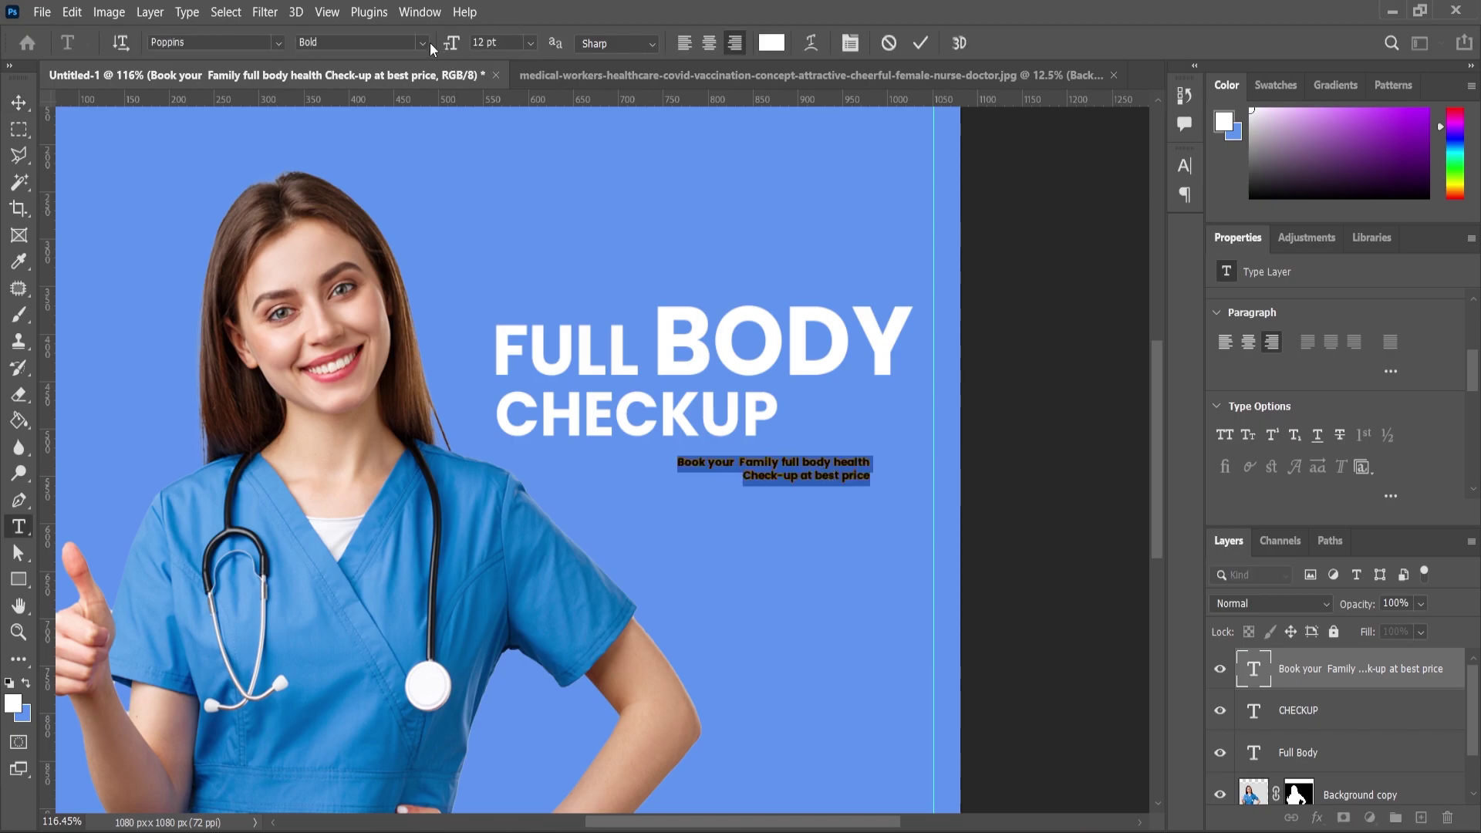
Set the small two-line text to Poppins Regular at 25 pt
left_click(423, 43)
left_click(324, 155)
left_click_drag(447, 44, 463, 45)
left_click(19, 102)
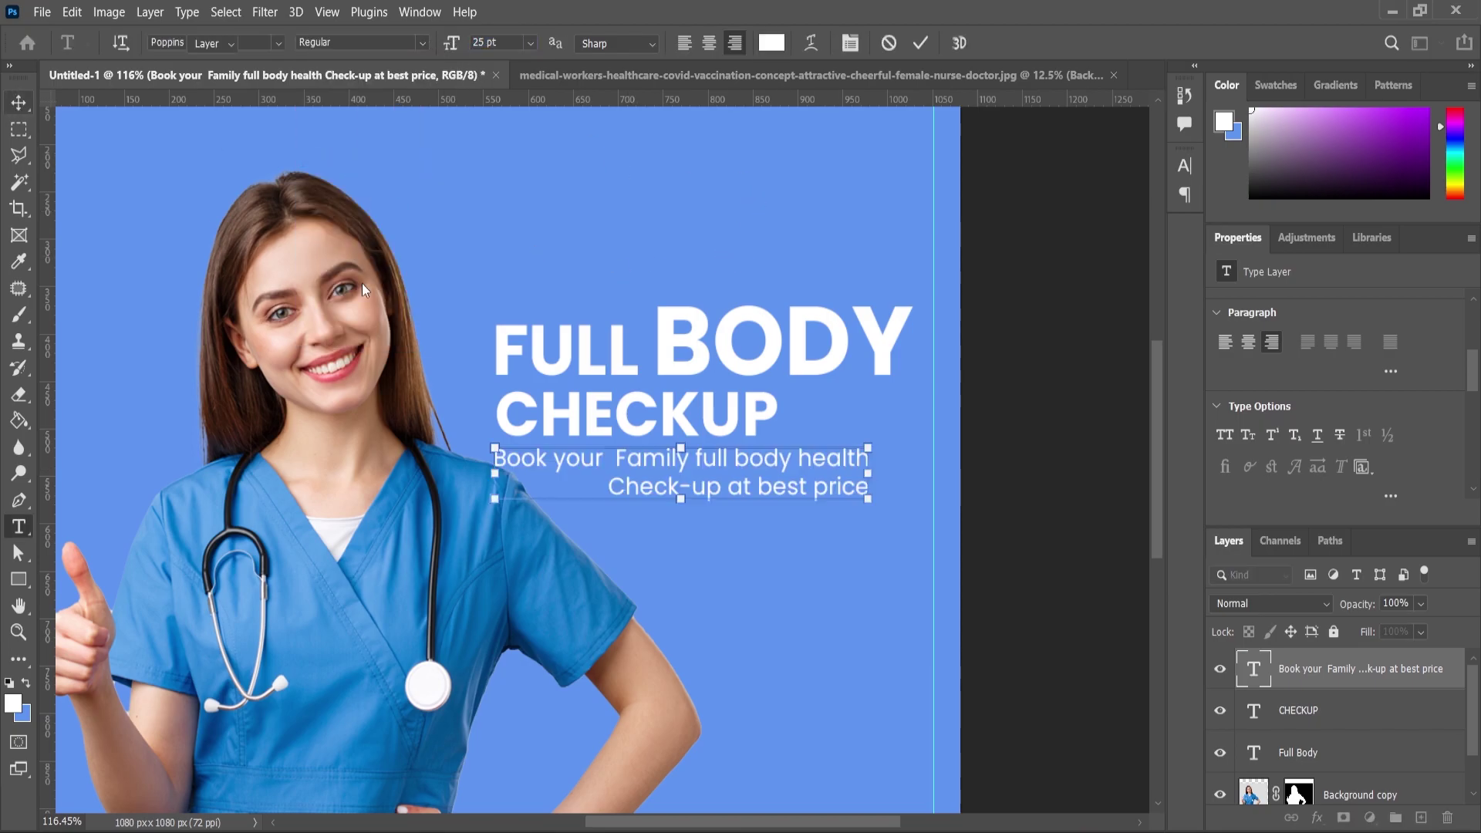
Align the small text's right edge with FULL BODY, then move it down 7 px
left_click(853, 374, "shift")
left_click(466, 44)
left_click(1006, 482)
scroll(806, 563, "up", 2)
left_click_drag(814, 449, 815, 458)
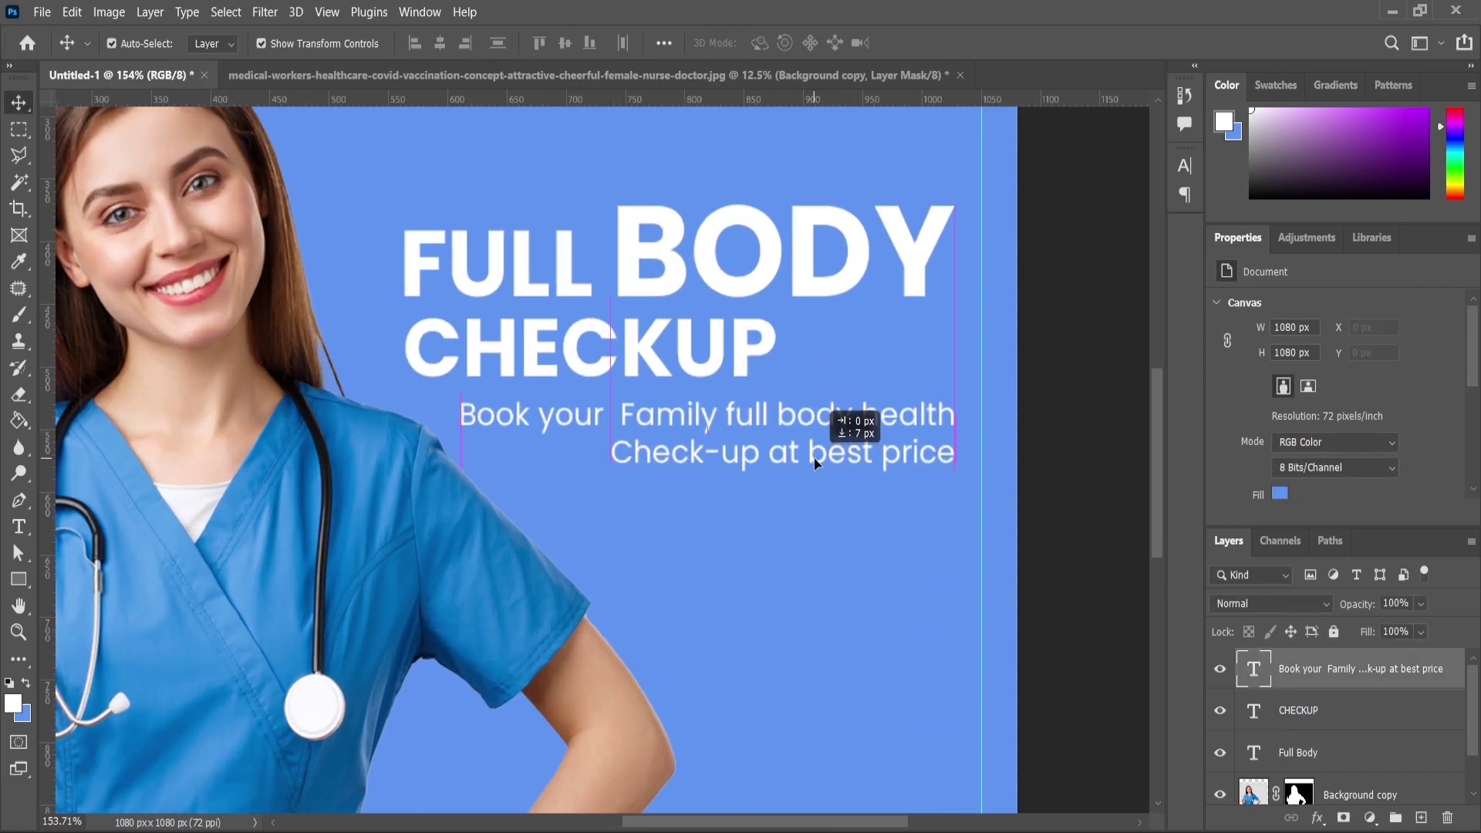
Left-align the small text's paragraph and line up its left edge with FULL BODY
double_click(799, 432)
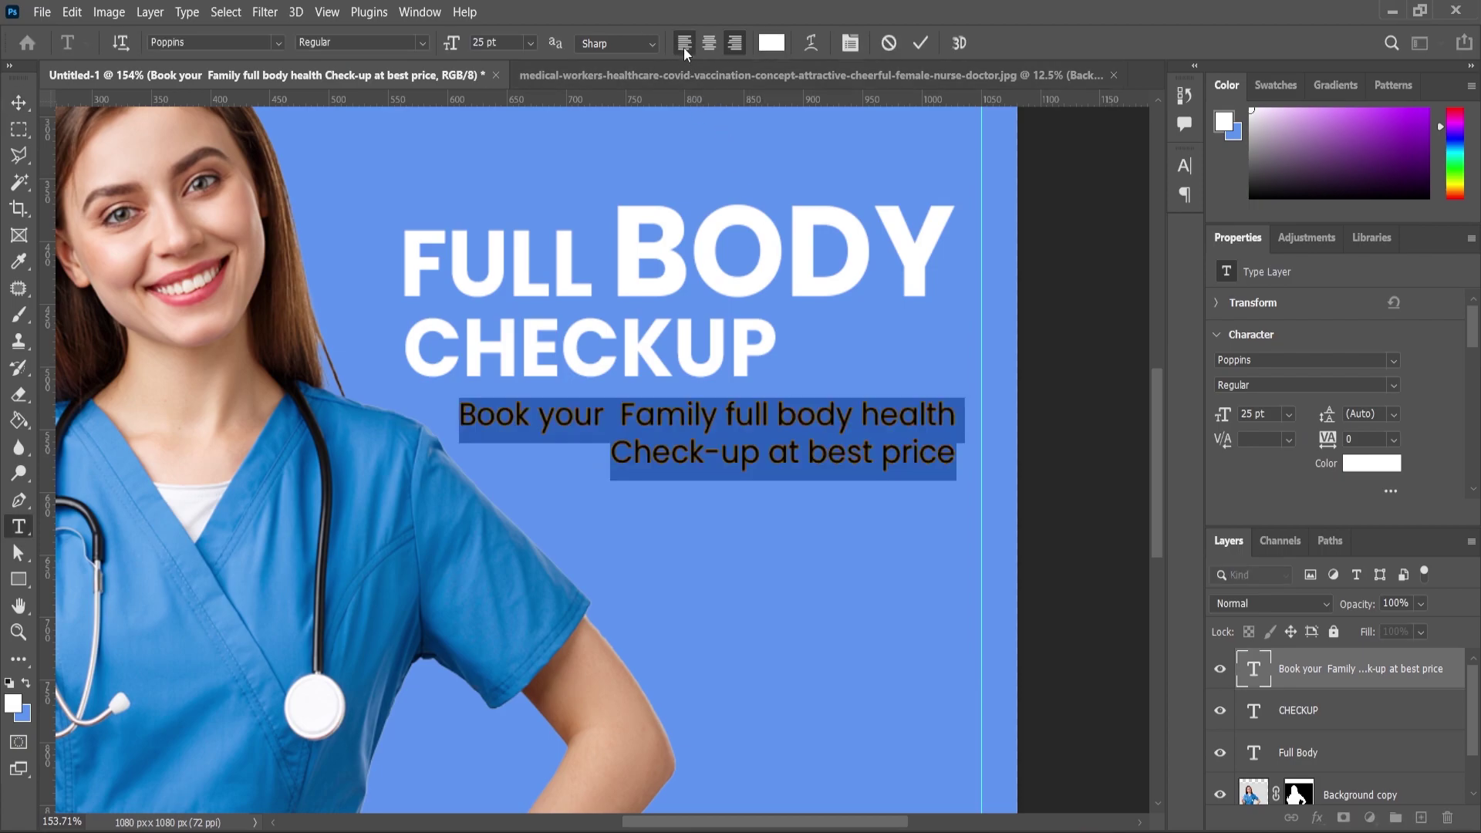
left_click(683, 43)
left_click(19, 102)
left_click_drag(964, 420, 461, 448)
left_click(501, 276, "shift")
left_click(414, 43)
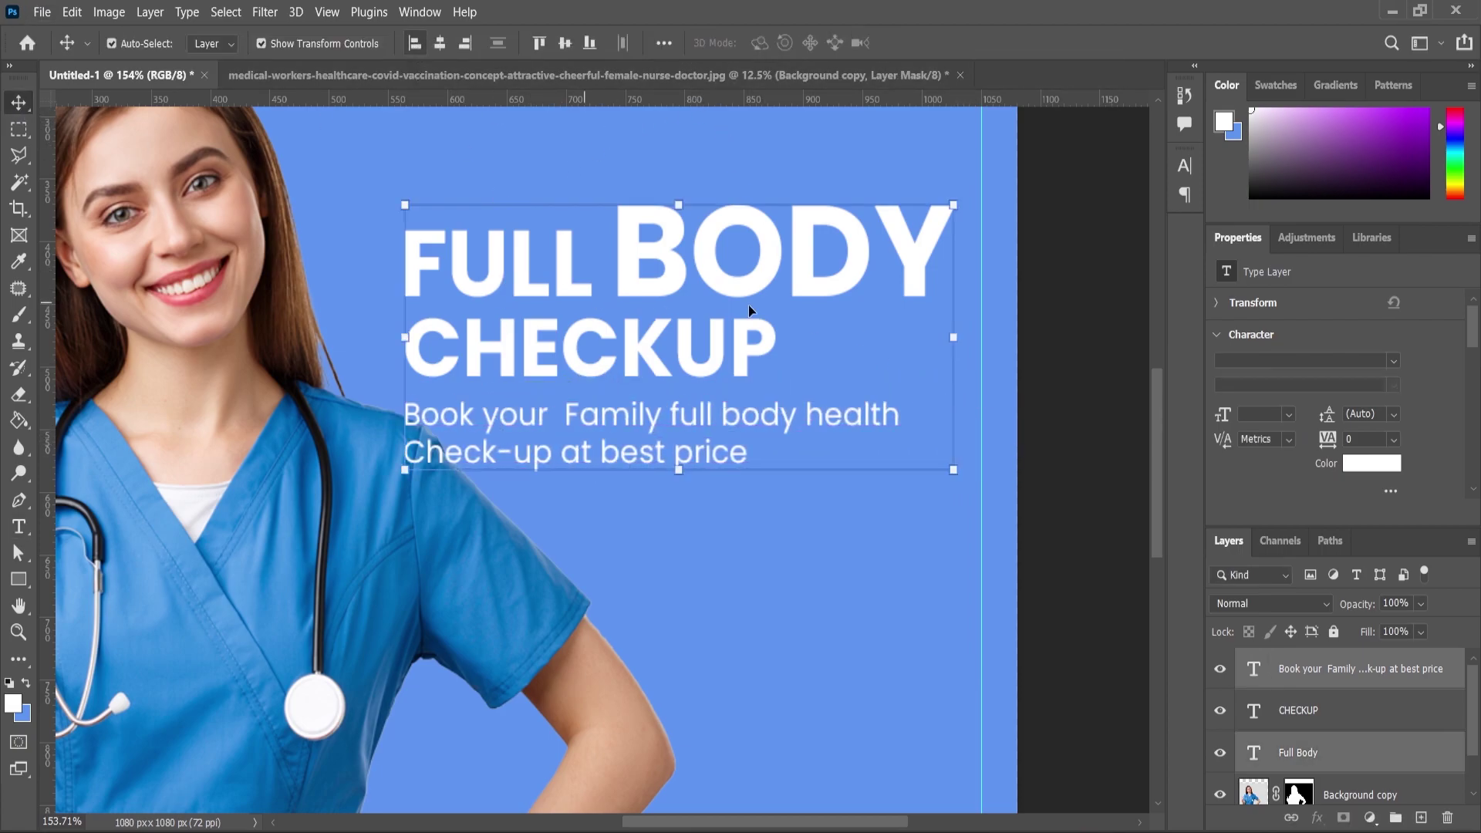
Scale all three text layers together to 93.46% and shift them slightly down and to the right
left_click_drag(953, 205, 936, 214)
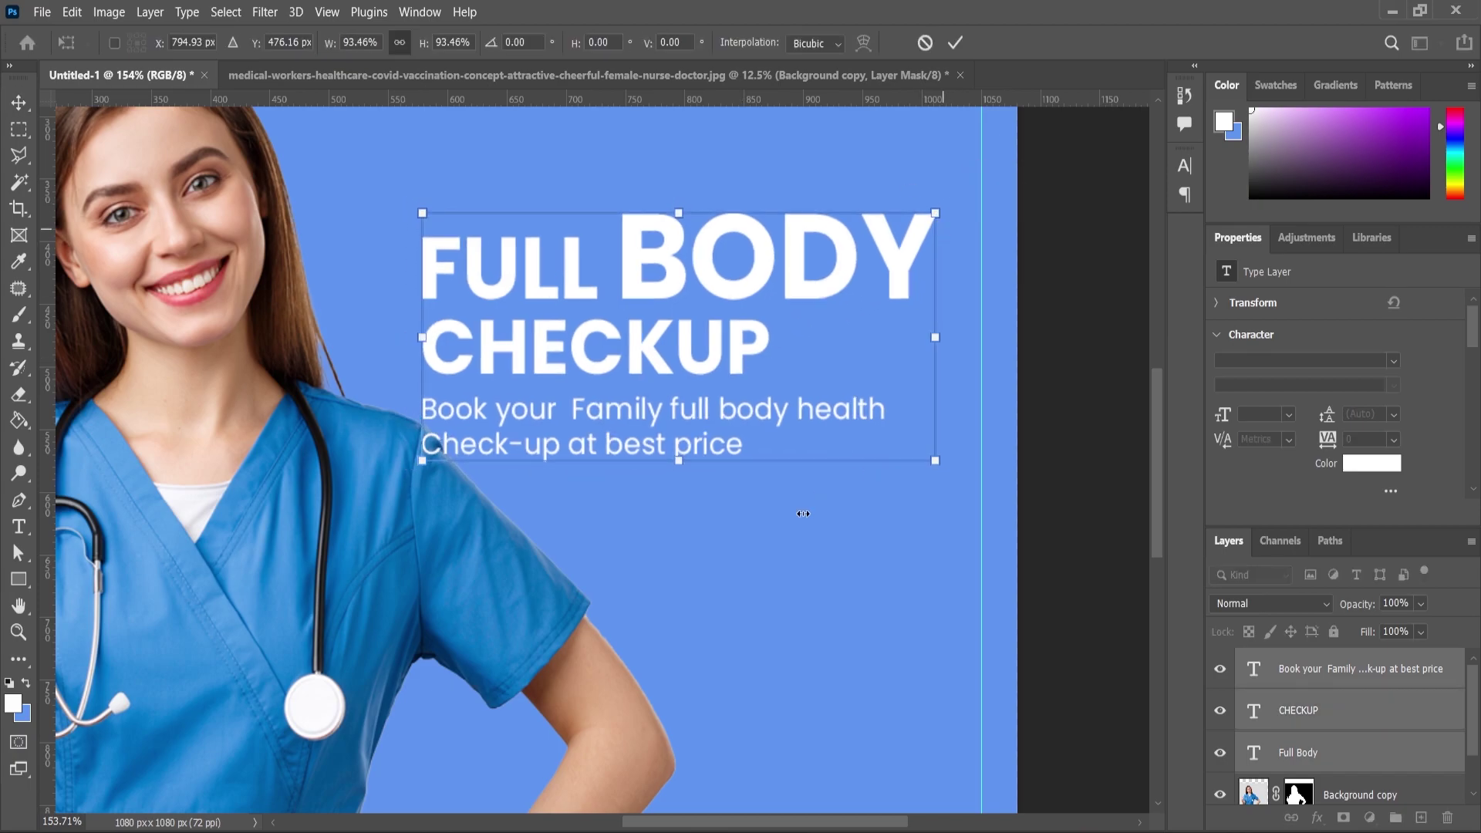
scroll(766, 430, "down", 2)
left_click_drag(766, 430, 782, 464)
scroll(783, 378, "down", 2)
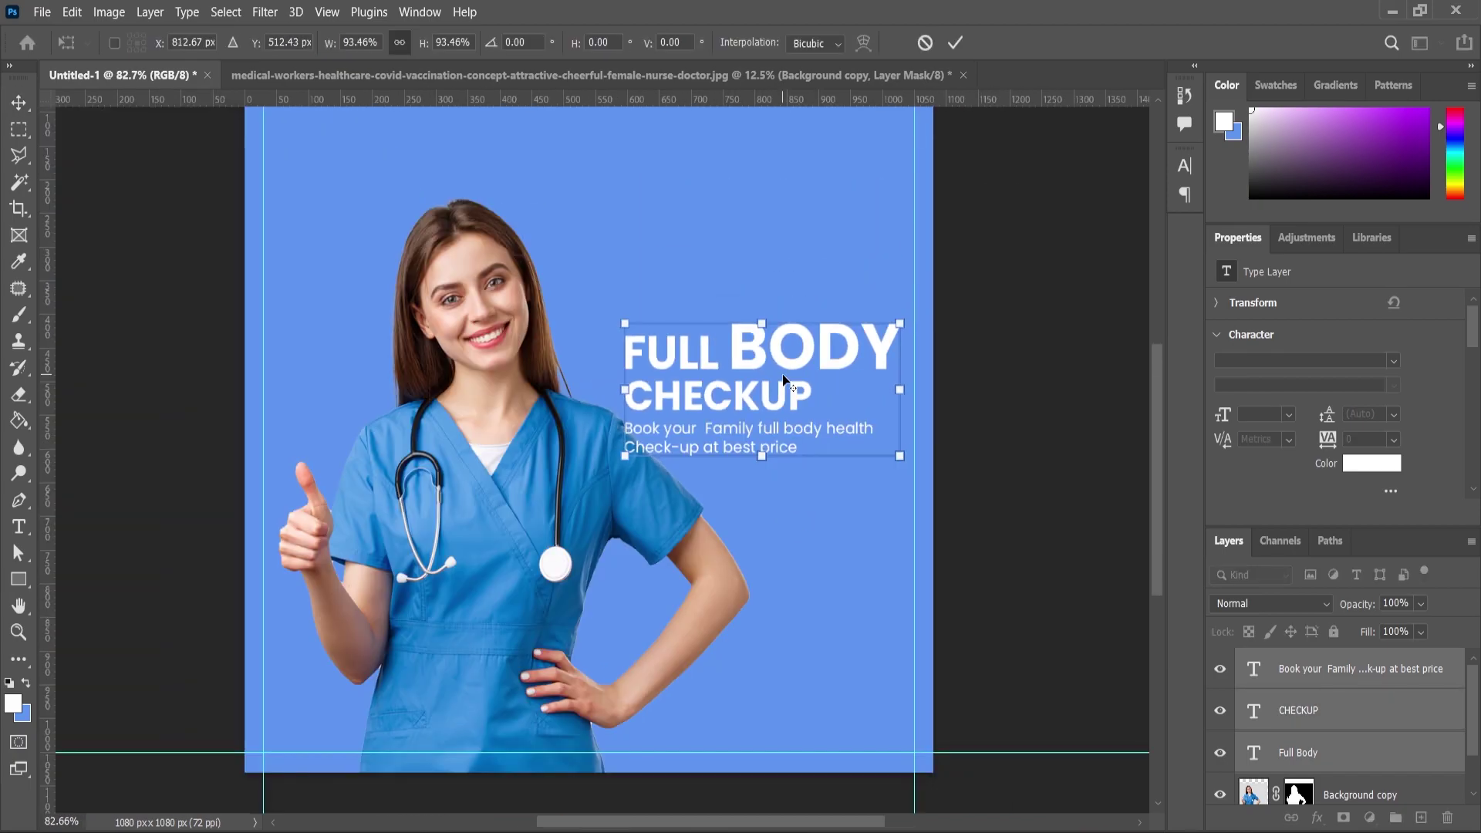
left_click(16, 106)
Reposition the nurse further left in the post and enlarge her slightly to about 2439 px layer width
left_click_drag(499, 470, 442, 470)
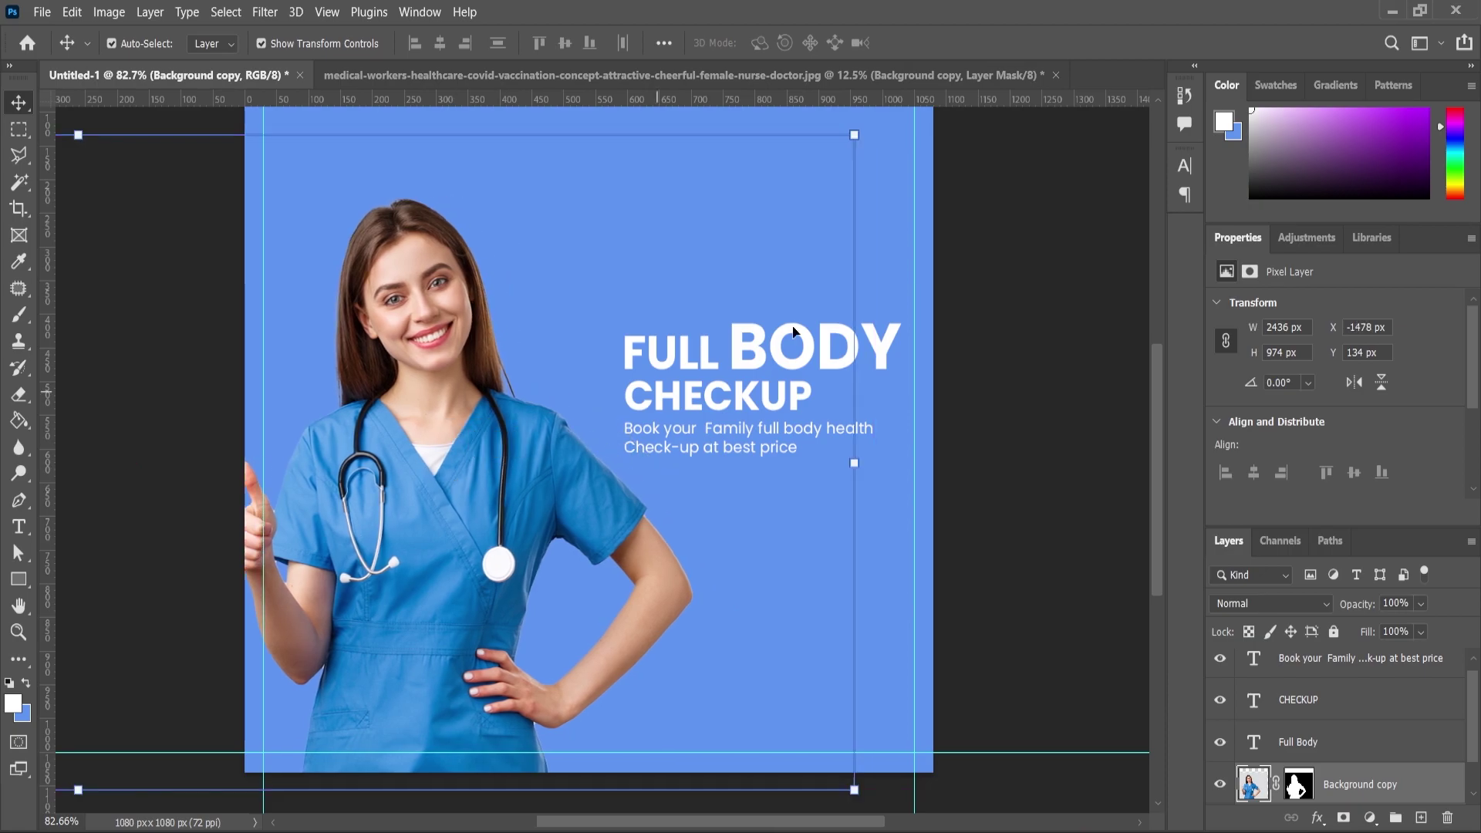
scroll(725, 356, "down", 1)
left_click_drag(841, 213, 838, 215)
left_click_drag(537, 589, 555, 592)
left_click_drag(859, 220, 865, 217)
key("Return")
left_click_drag(814, 449, 831, 450)
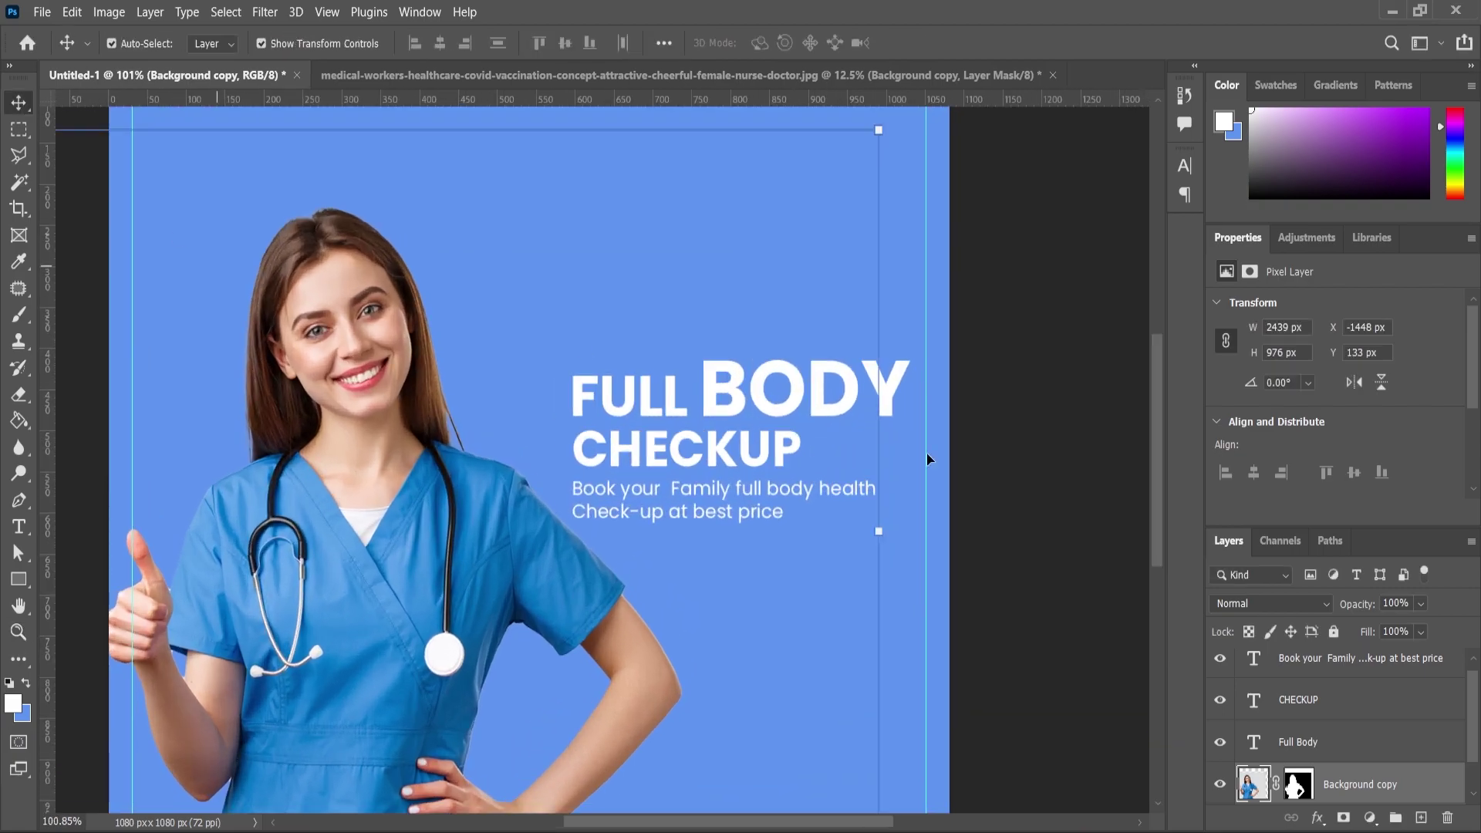
Enlarge the three text lines together slightly and shift them to the left beside the nurse
left_click(756, 381)
left_click_drag(731, 469, 769, 470)
left_click_drag(734, 531, 426, 108)
left_click_drag(557, 317, 519, 319)
left_click_drag(669, 326, 663, 310)
left_click_drag(801, 264, 808, 256)
left_click_drag(751, 306, 737, 307)
left_click_drag(704, 487, 682, 487)
key("Return")
left_click(723, 482)
left_click_drag(763, 607, 832, 611)
Add a 25 pt Poppins Regular text reading "RS. 999/-" in the empty area below the small text
key("t")
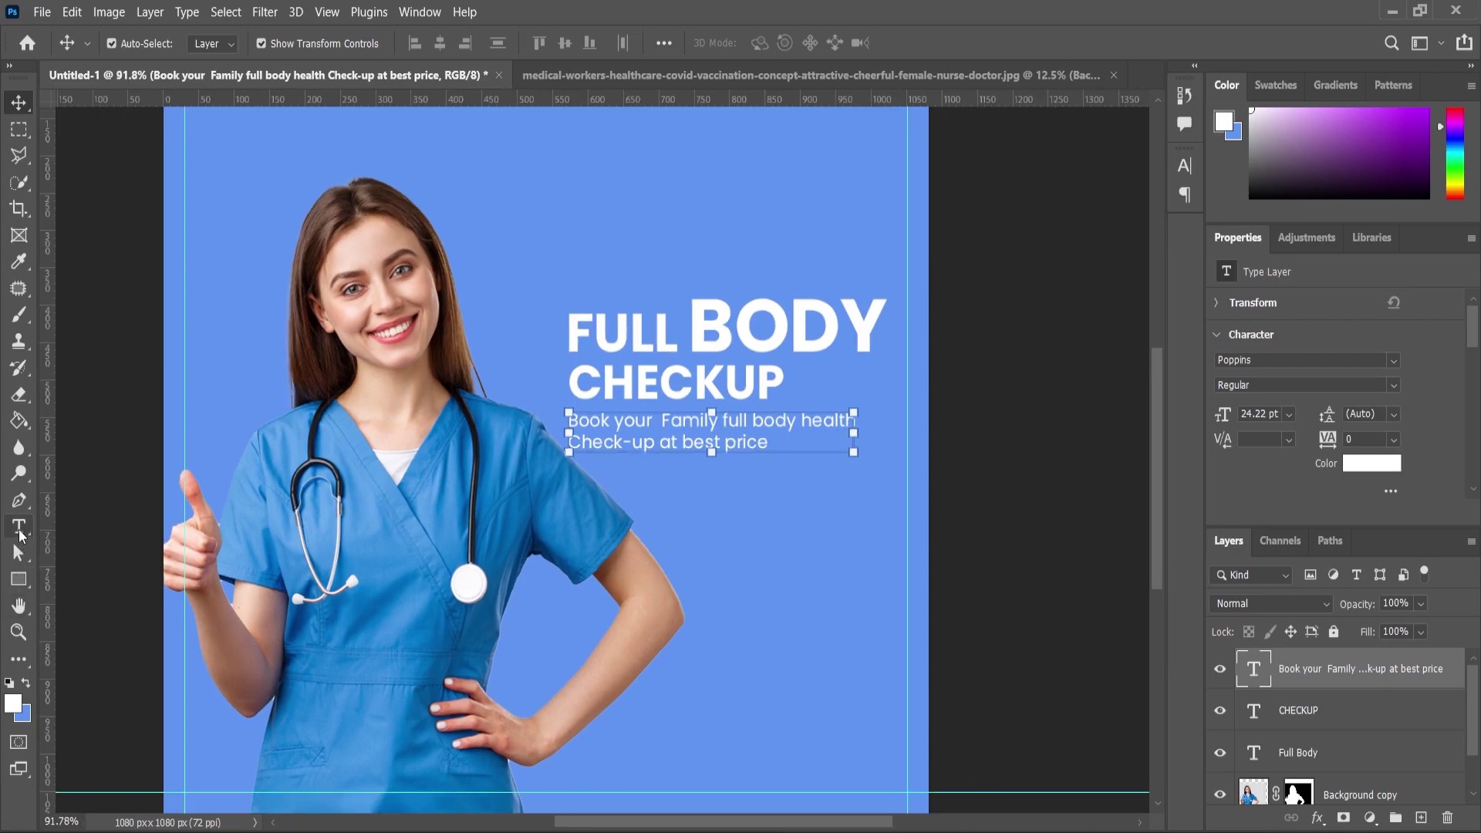
left_click(752, 609)
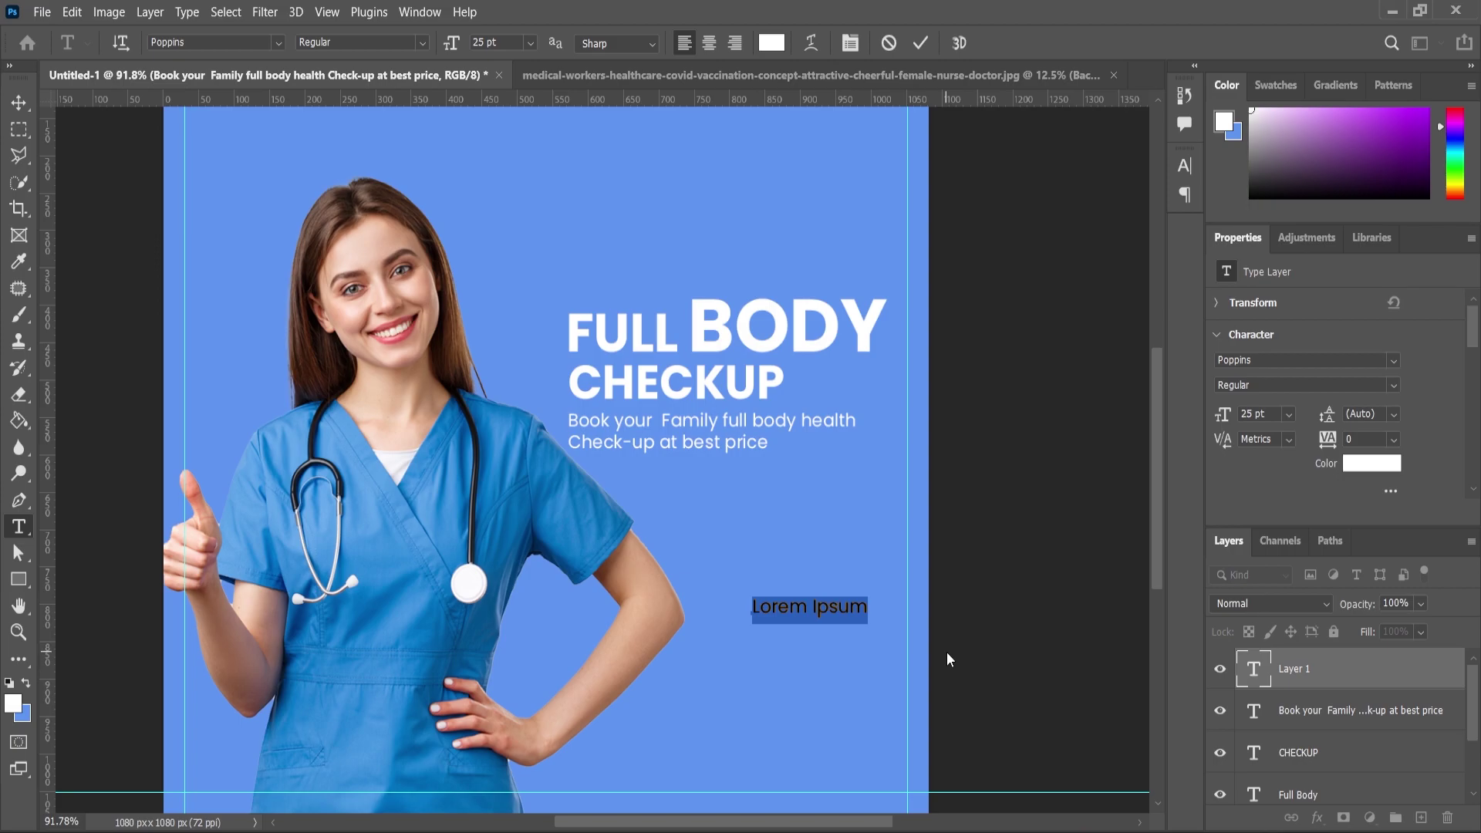
type("Rs")
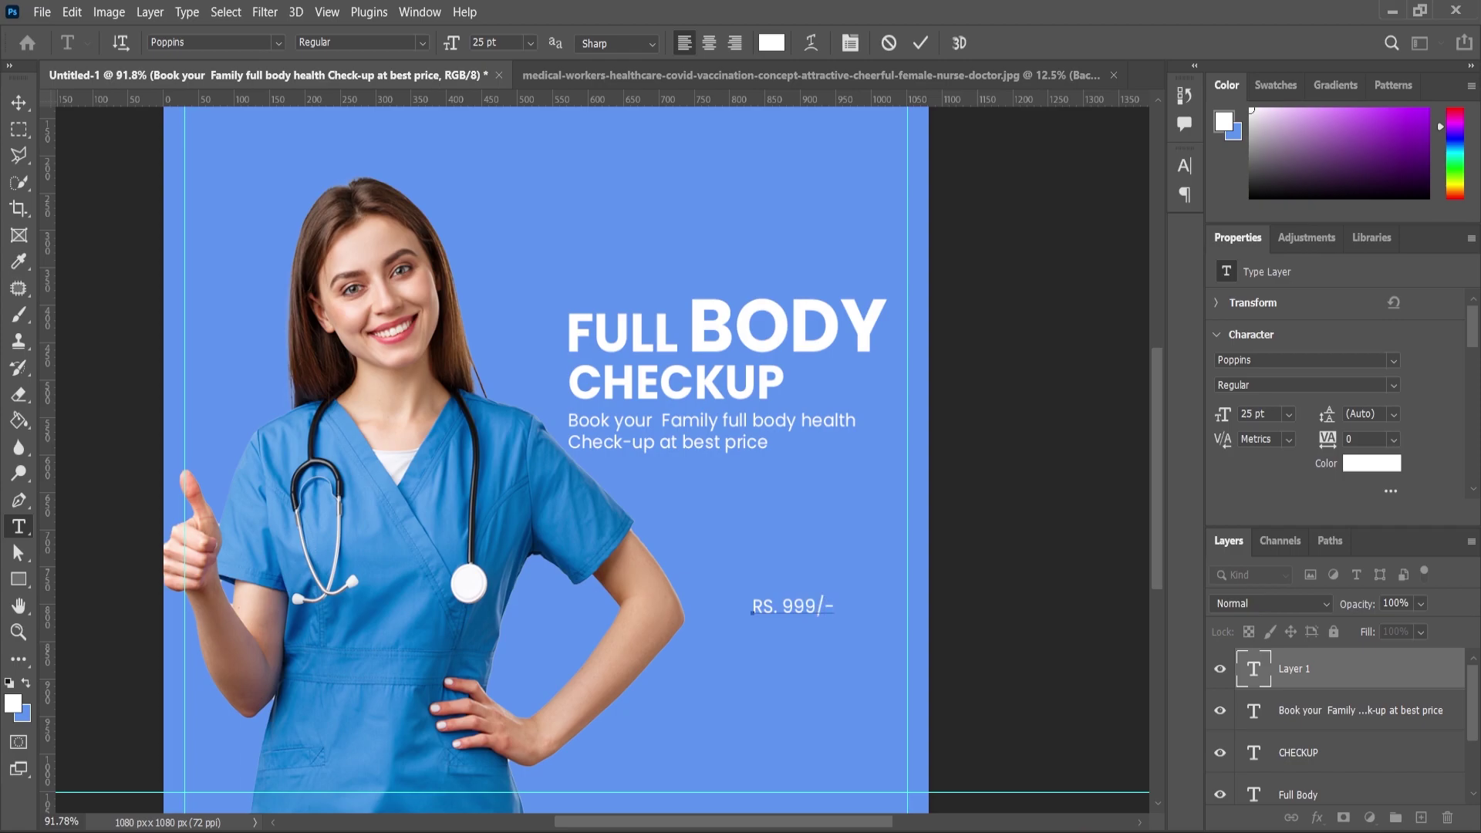
Set the "999/-" part of the price text to Bold at 56 pt
left_click_drag(787, 602, 829, 604)
left_click(426, 47)
left_click(363, 257)
left_click_drag(452, 51, 486, 51)
key("ctrl+Return")
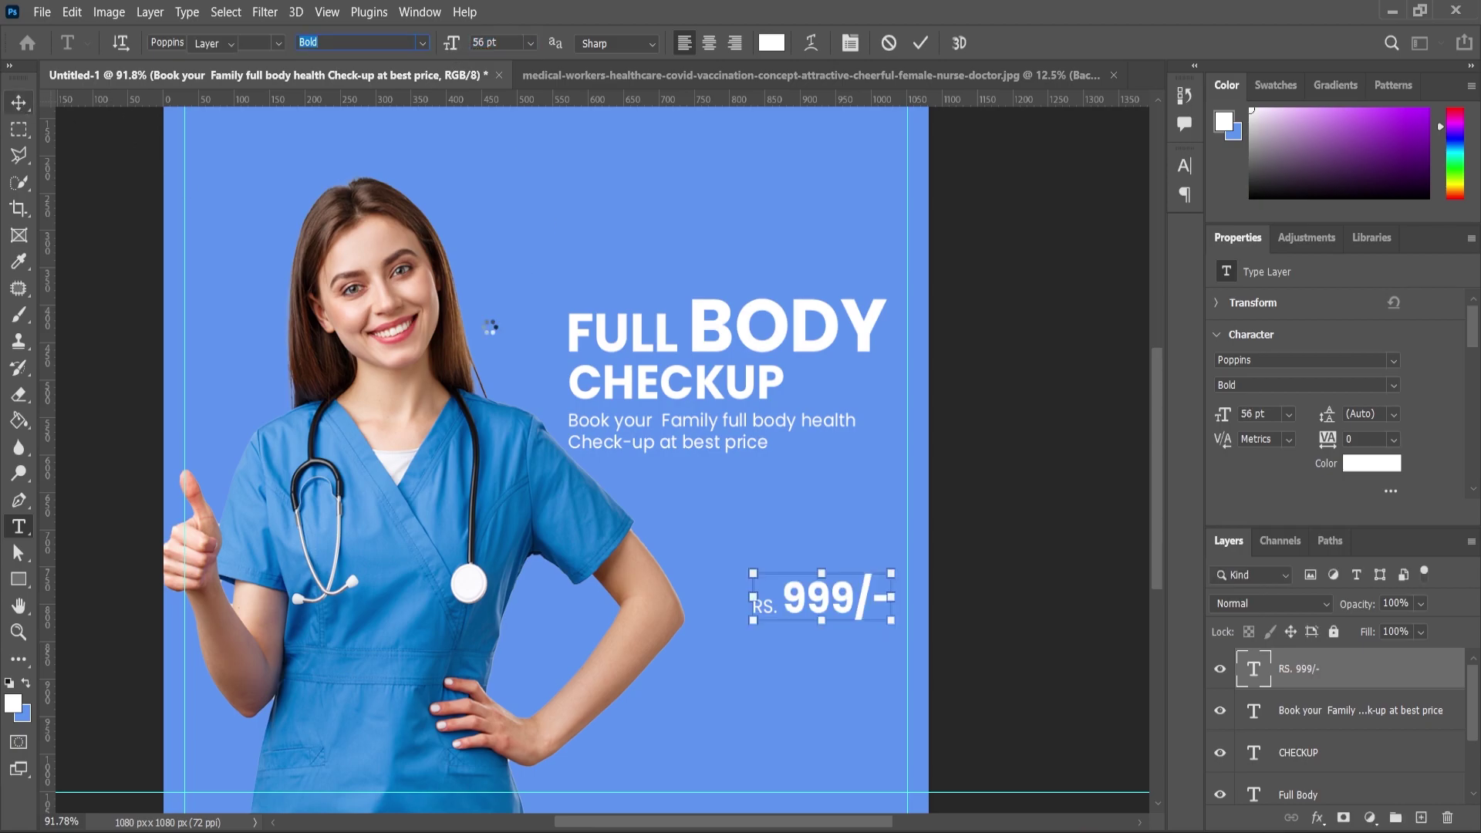
Move the price text up and to the left and scale it to 115.44%
left_click_drag(817, 610, 791, 586)
mouse_move(866, 550)
left_mouse_down()
mouse_move(873, 563)
mouse_move(884, 541)
left_mouse_up()
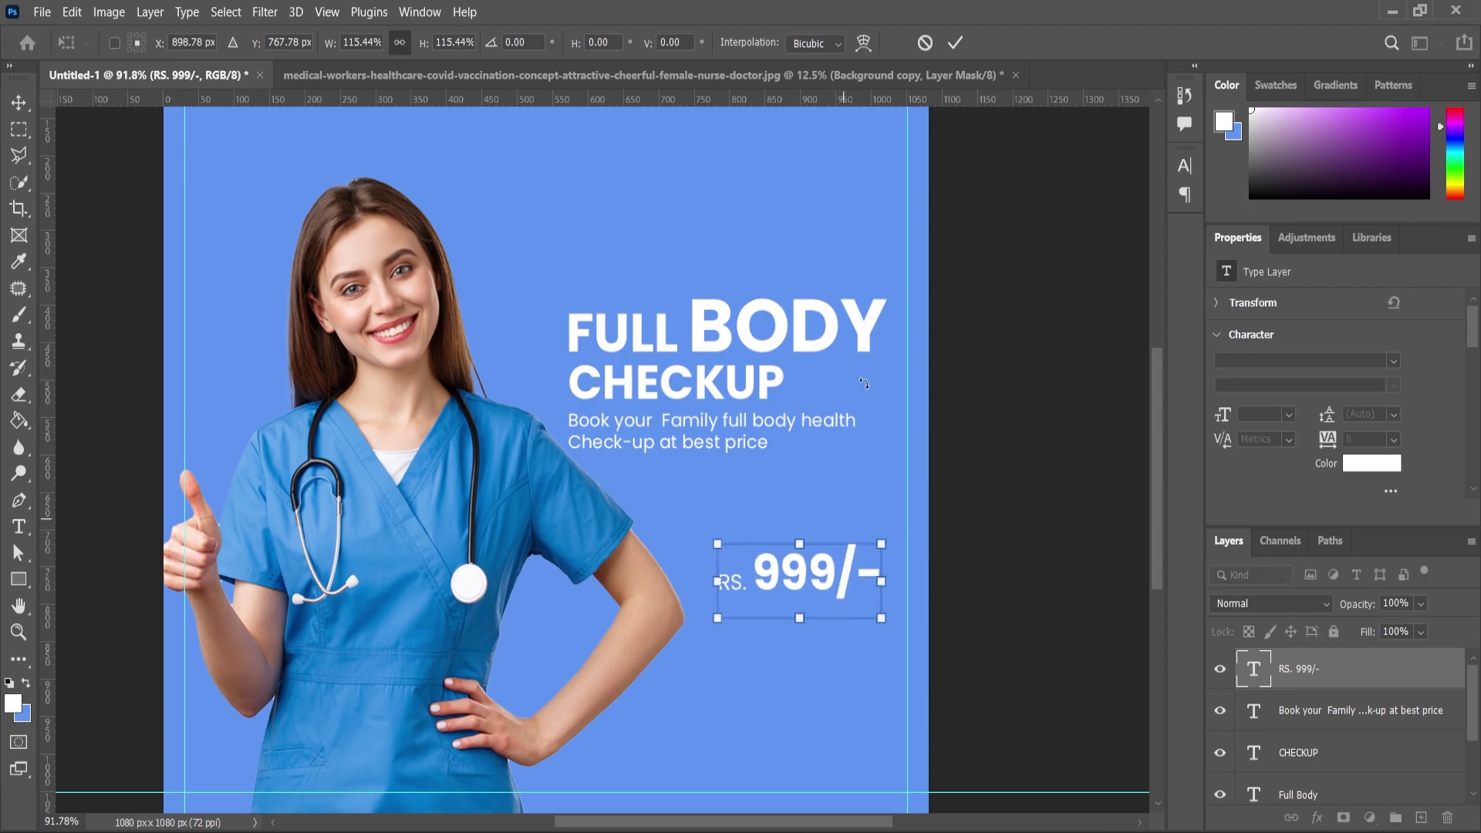
key("Return")
Align the right edge of the price text with the right edge of FULL BODY
key("v")
left_click(866, 320, "shift")
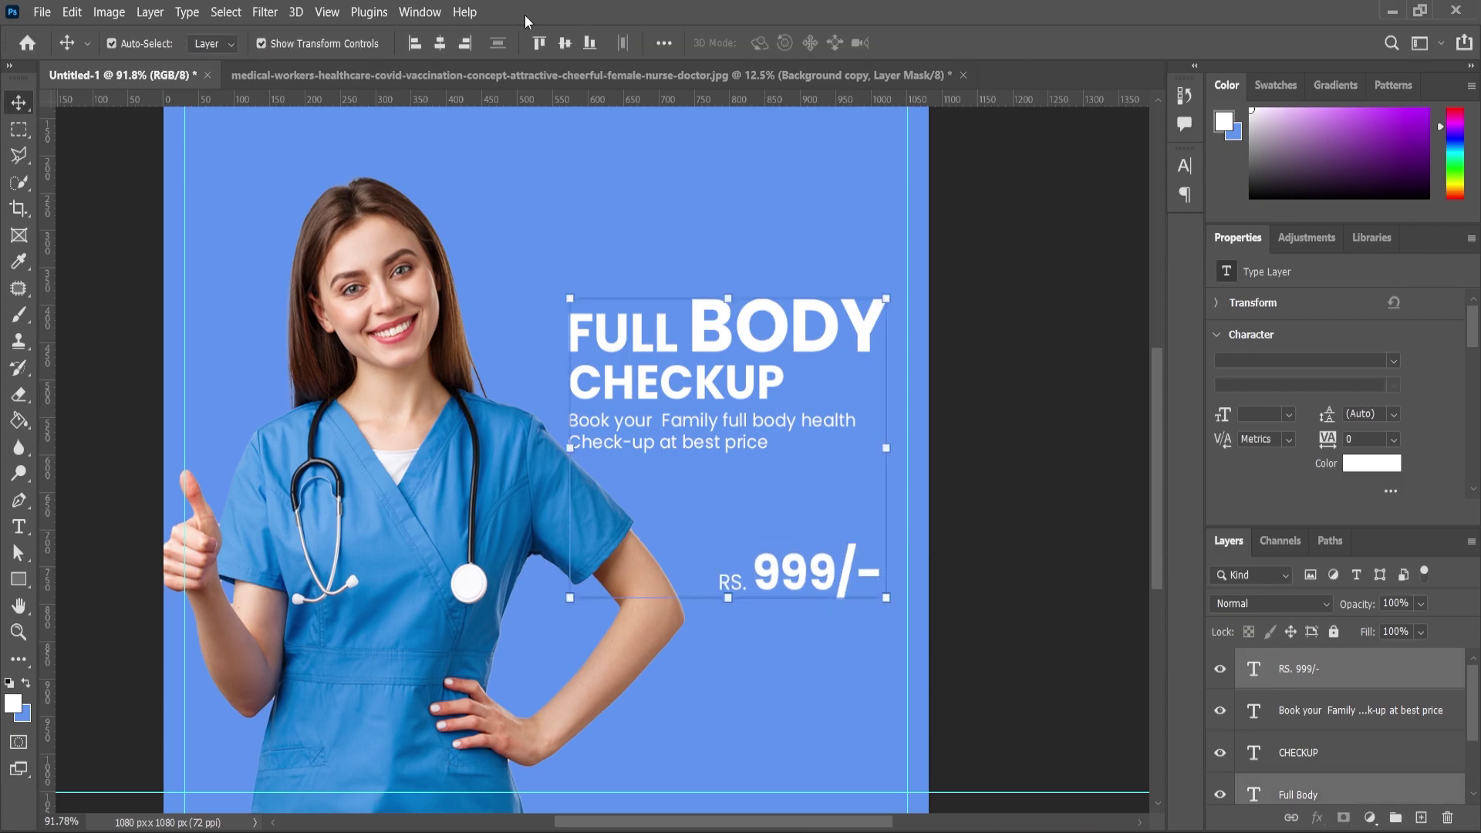
left_click(463, 47)
left_click(1022, 512)
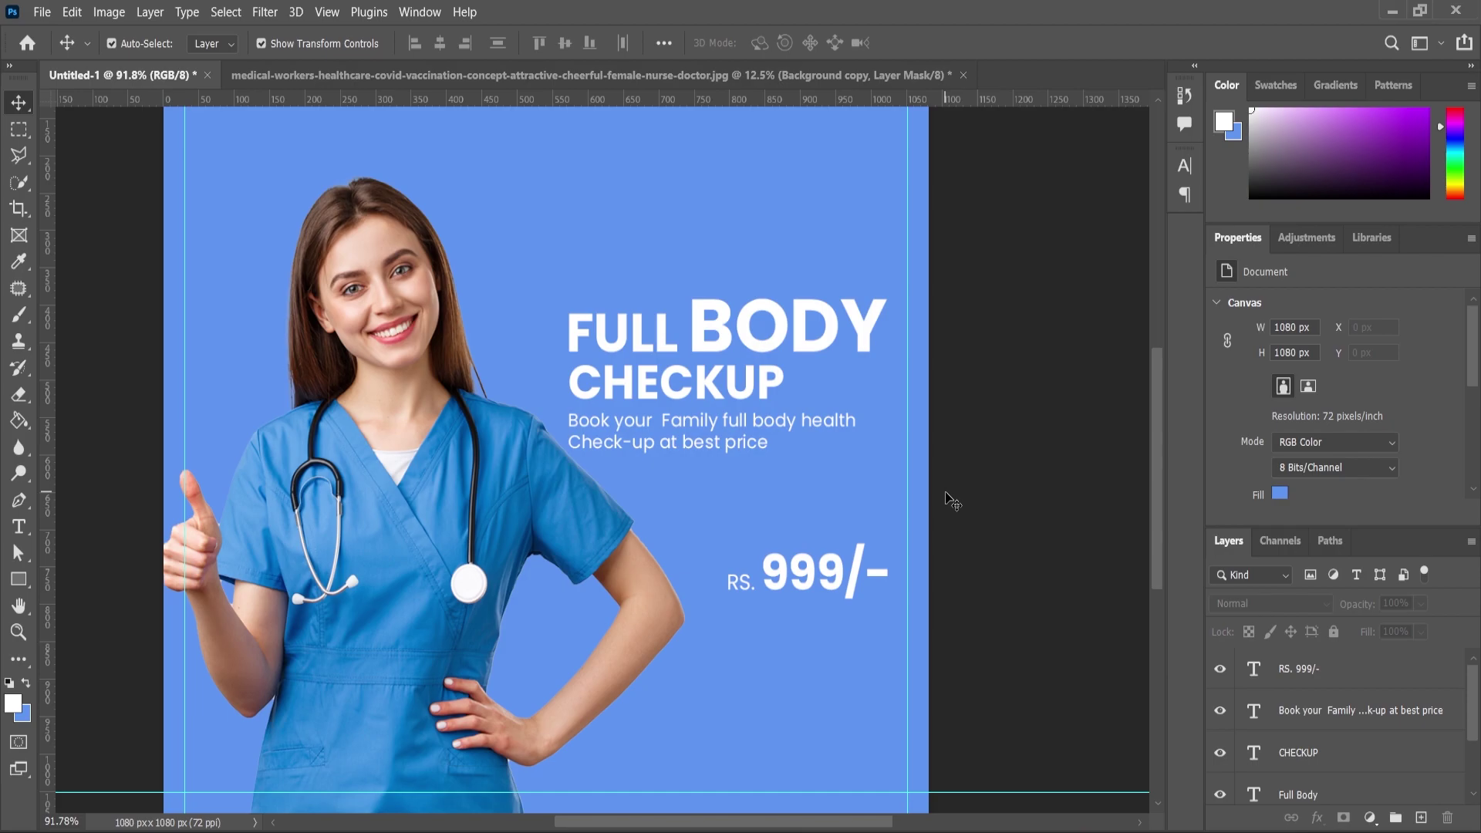
Move FULL BODY and CHECKUP up together to widen the gap above the small text
left_click(750, 343)
left_click(749, 387, "shift")
left_click_drag(750, 387, 753, 373)
left_click(991, 489)
Draw a rectangle of about 244 × 125 px with 10 px rounded corners around the price text
scroll(969, 629, "up", 3)
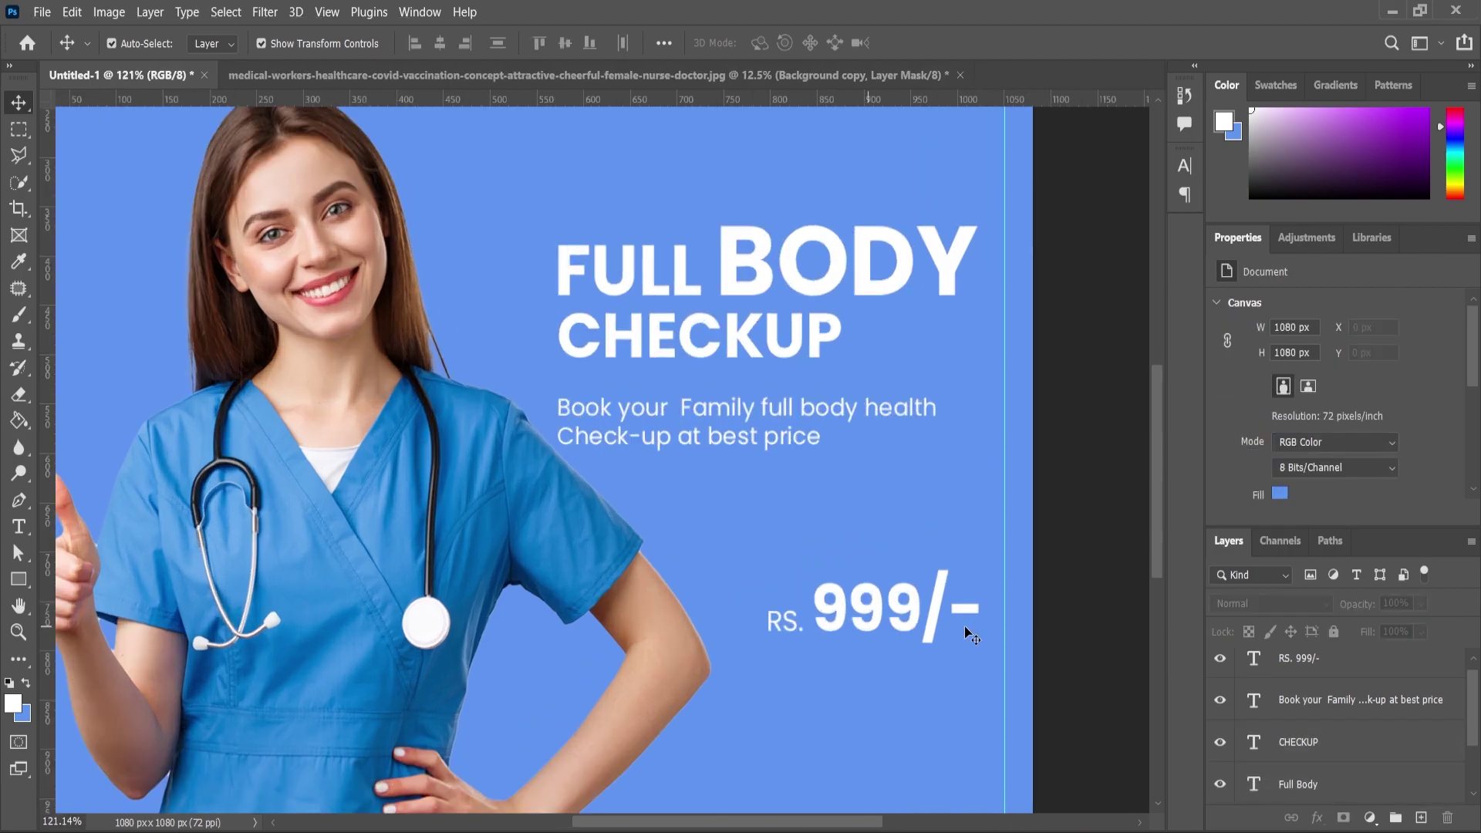
scroll(879, 609, "up", 2)
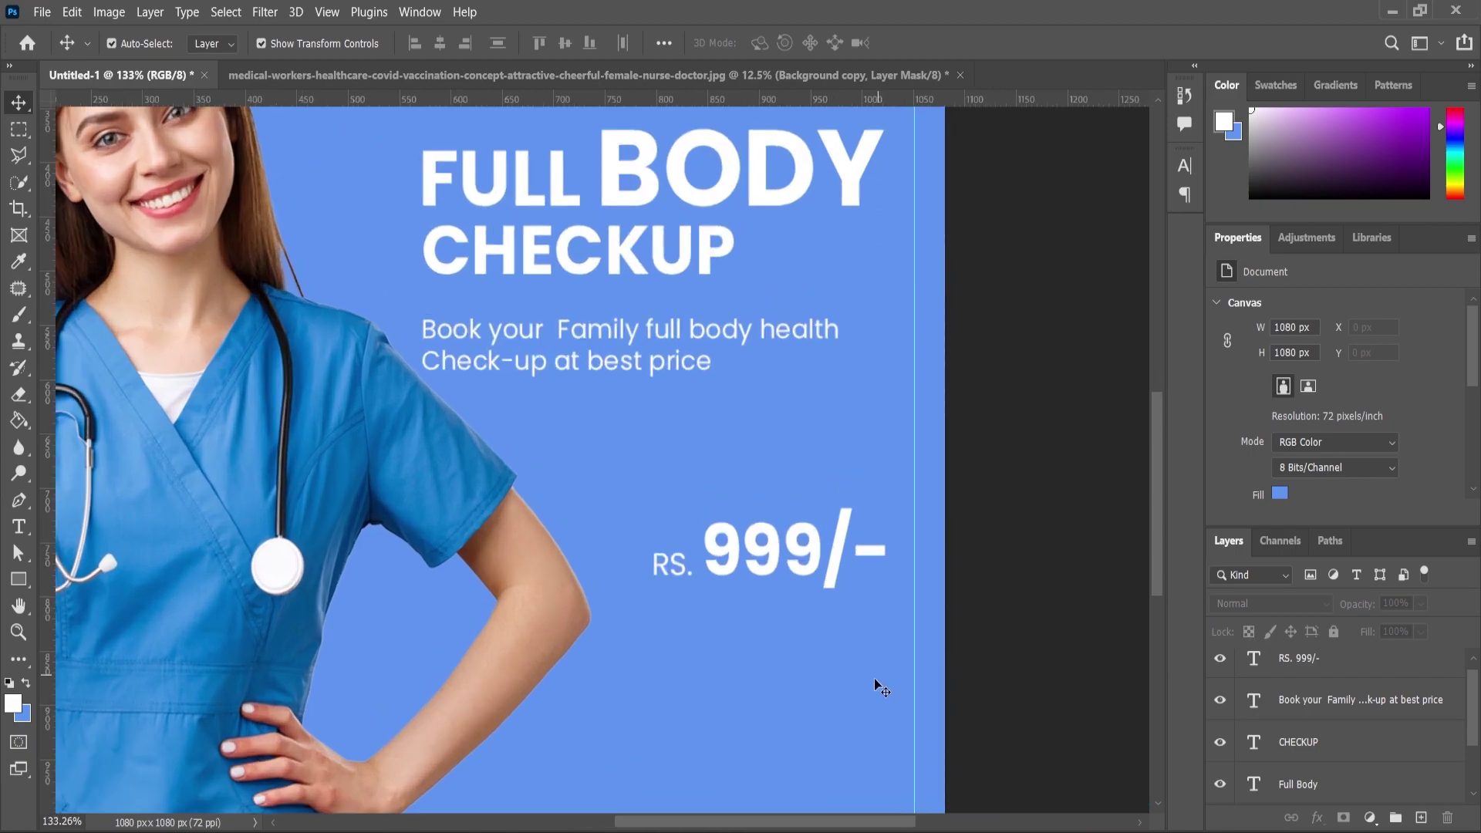
scroll(798, 527, "down", 2)
scroll(804, 547, "up", 2)
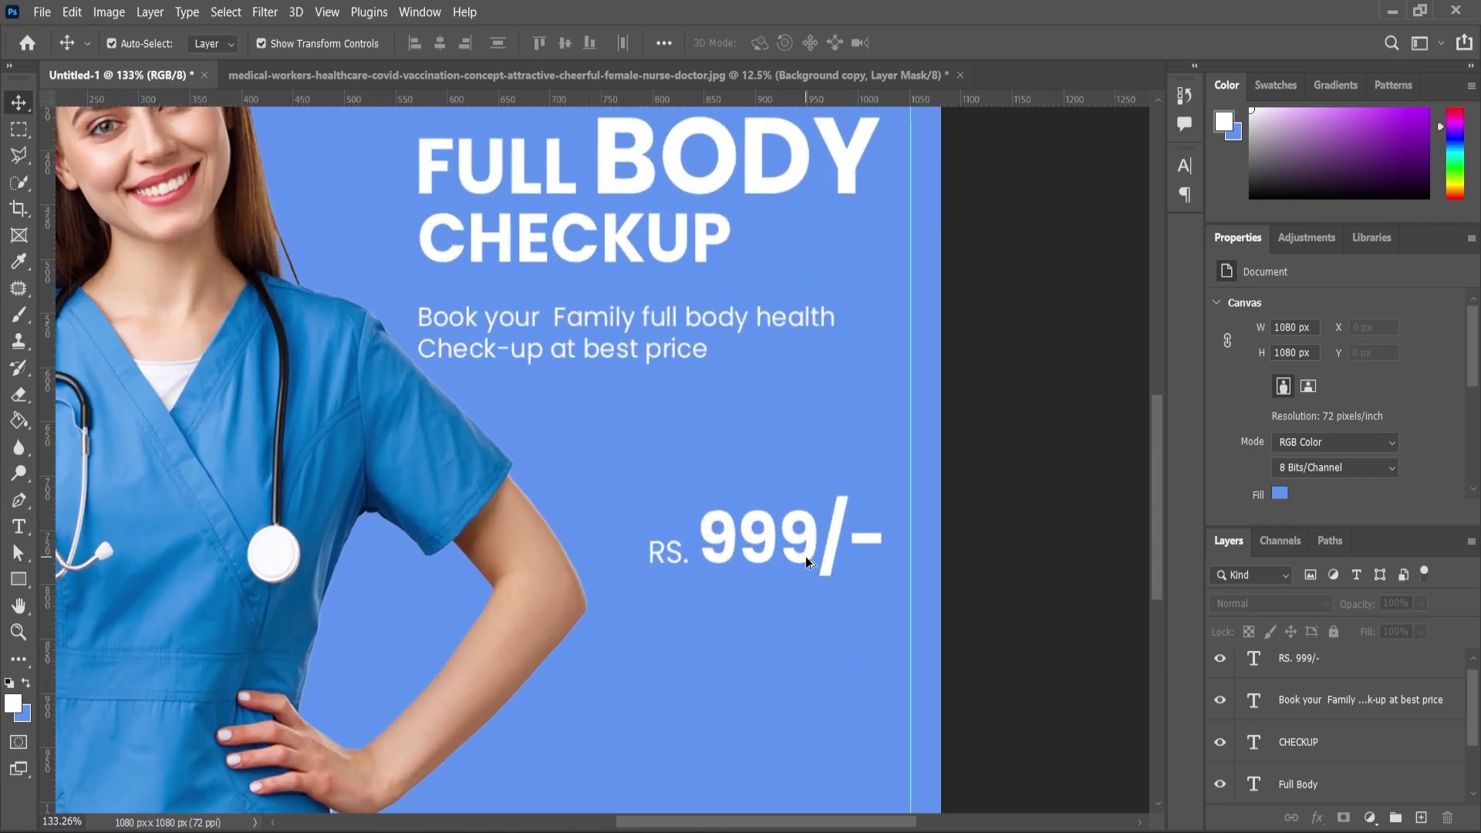
scroll(808, 557, "down", 2)
scroll(839, 581, "up", 2)
left_click(22, 578)
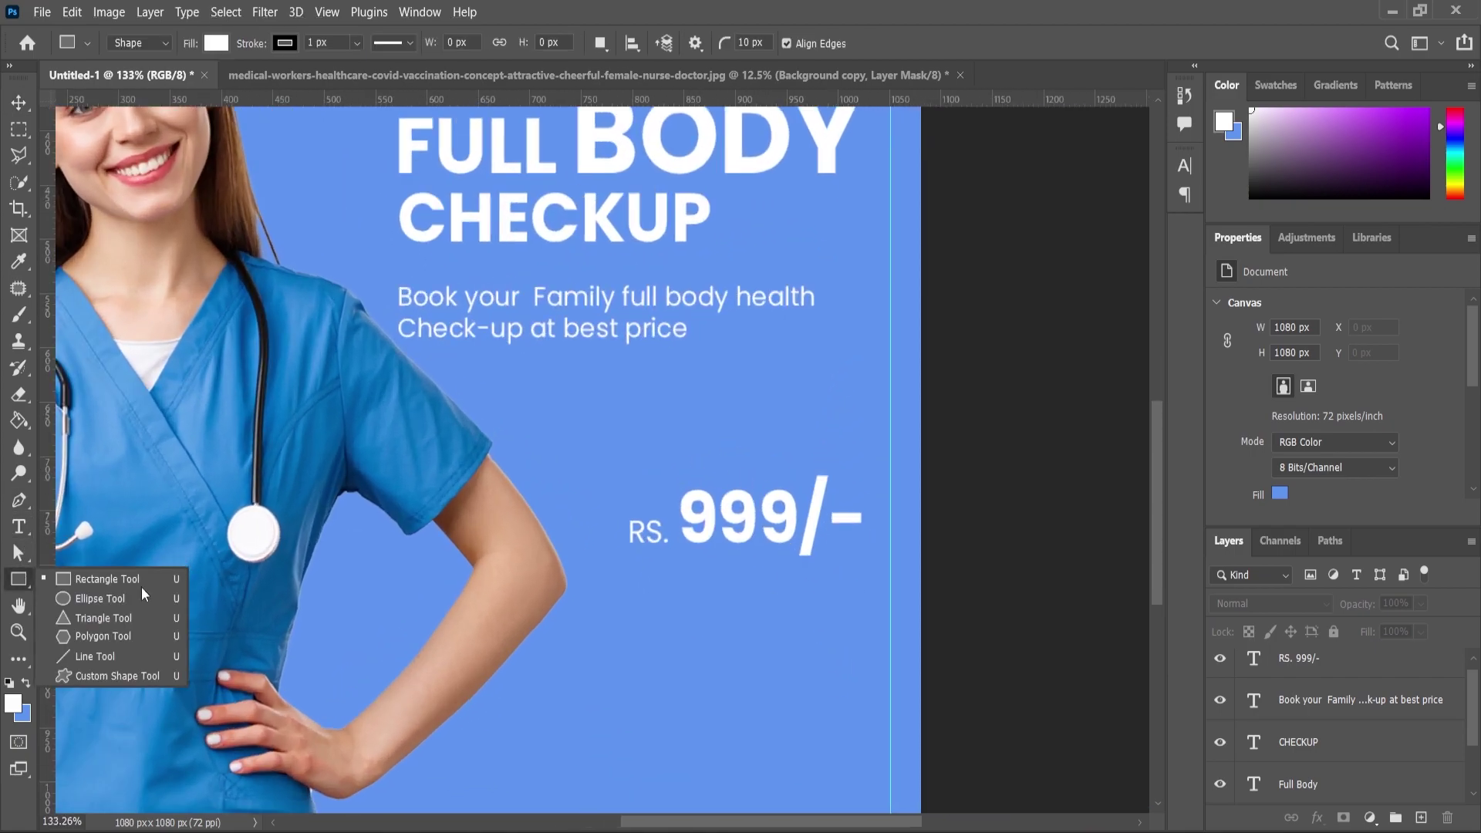
mouse_move(622, 443)
left_mouse_down()
mouse_move(759, 561)
mouse_move(872, 577)
left_mouse_up()
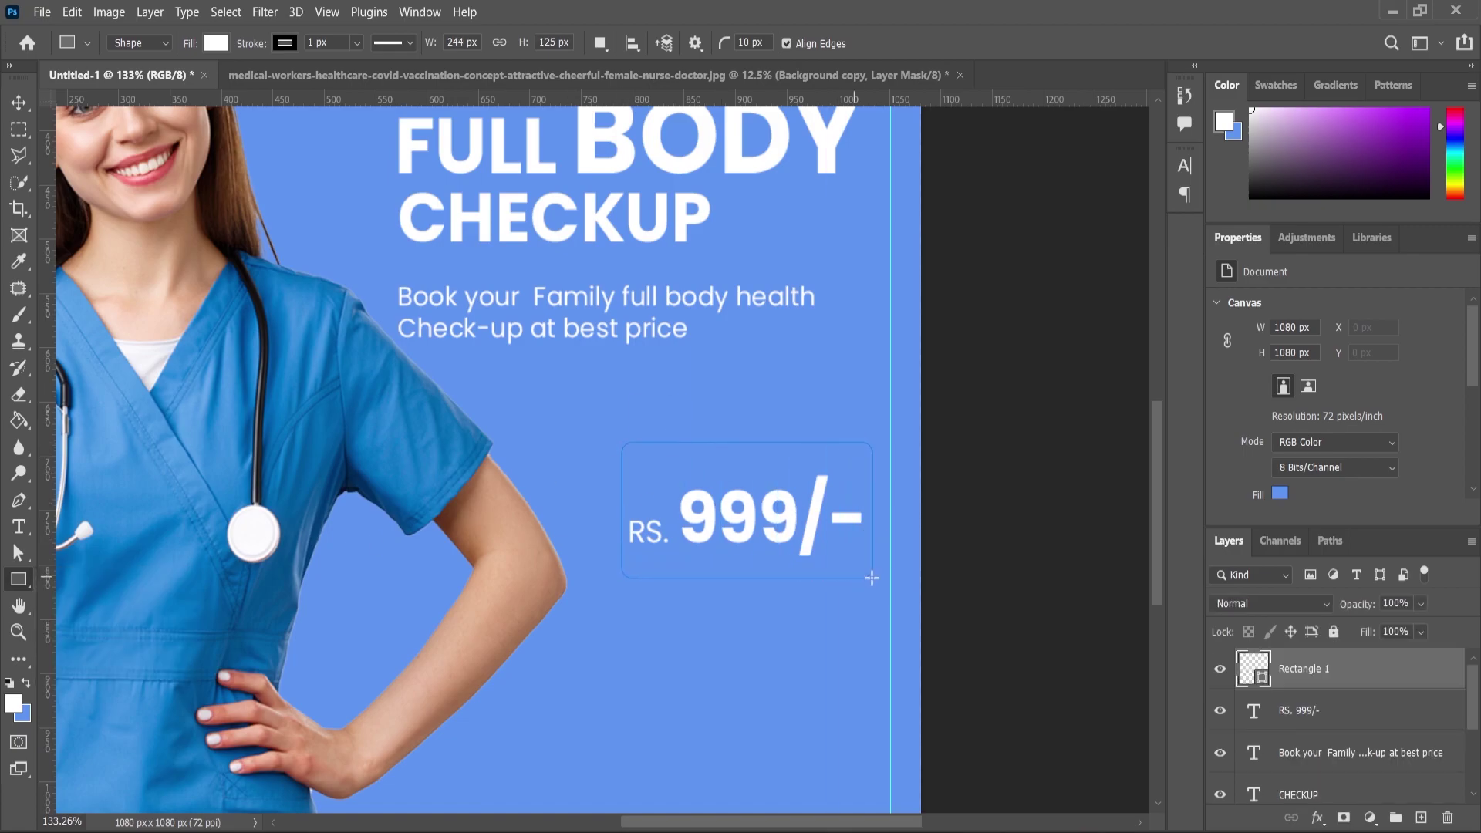
Give the price rectangle a white 2 px stroke and no fill
left_click(1274, 463)
left_click(1216, 569)
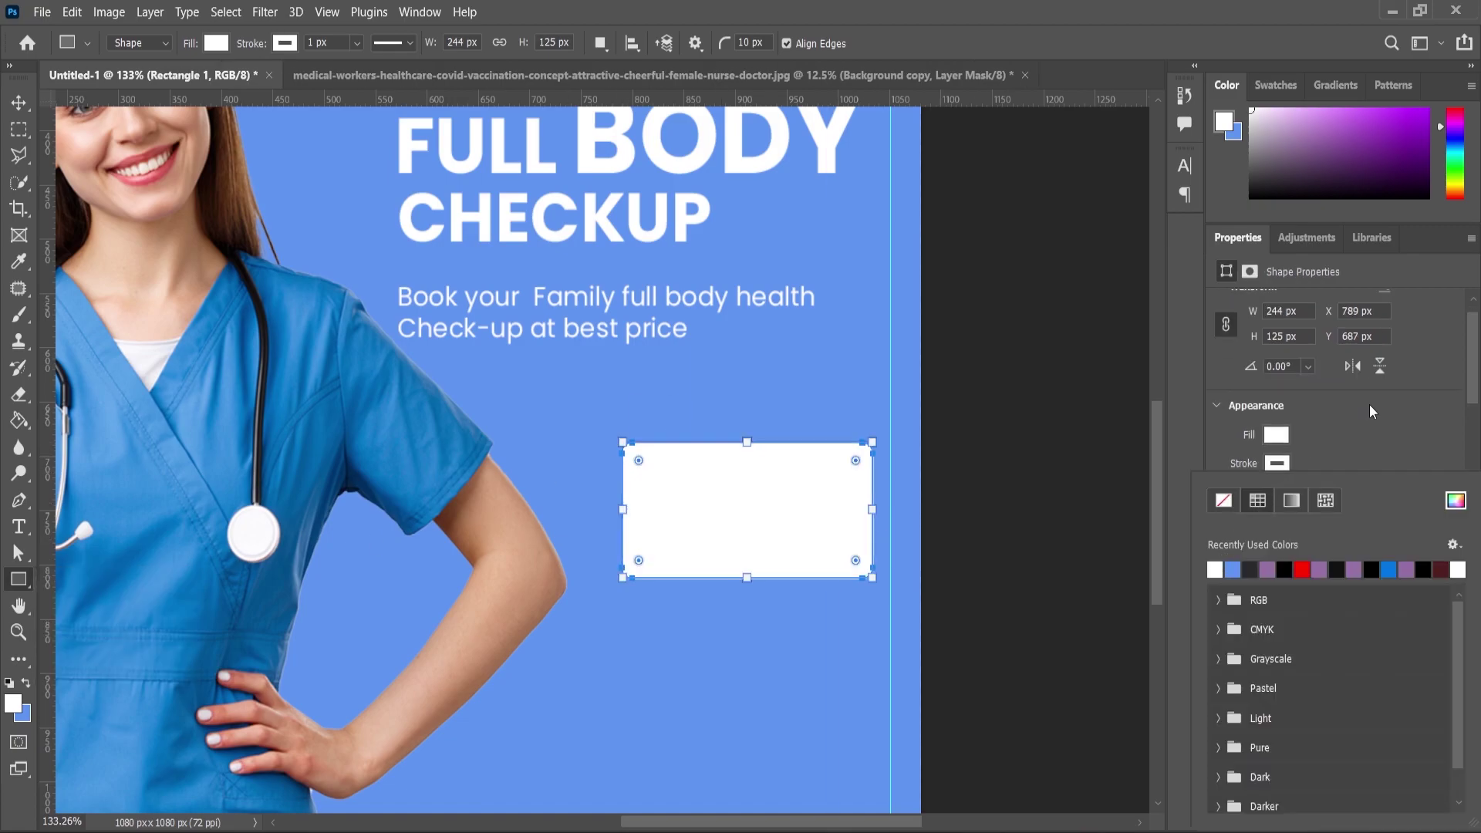
left_click(1275, 434)
left_click(1228, 474)
scroll(1305, 412, "down", 2)
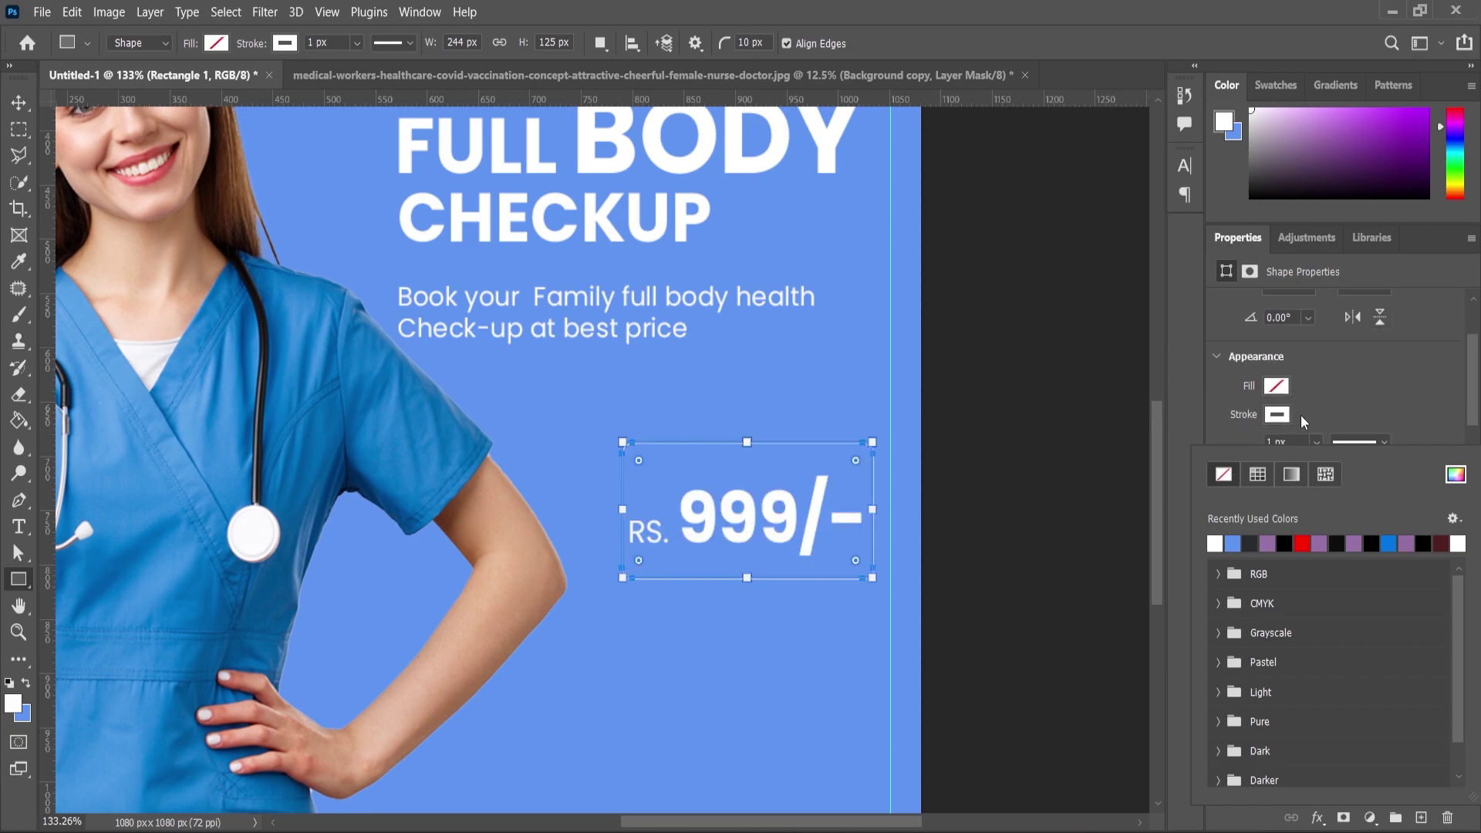
left_click(1277, 426)
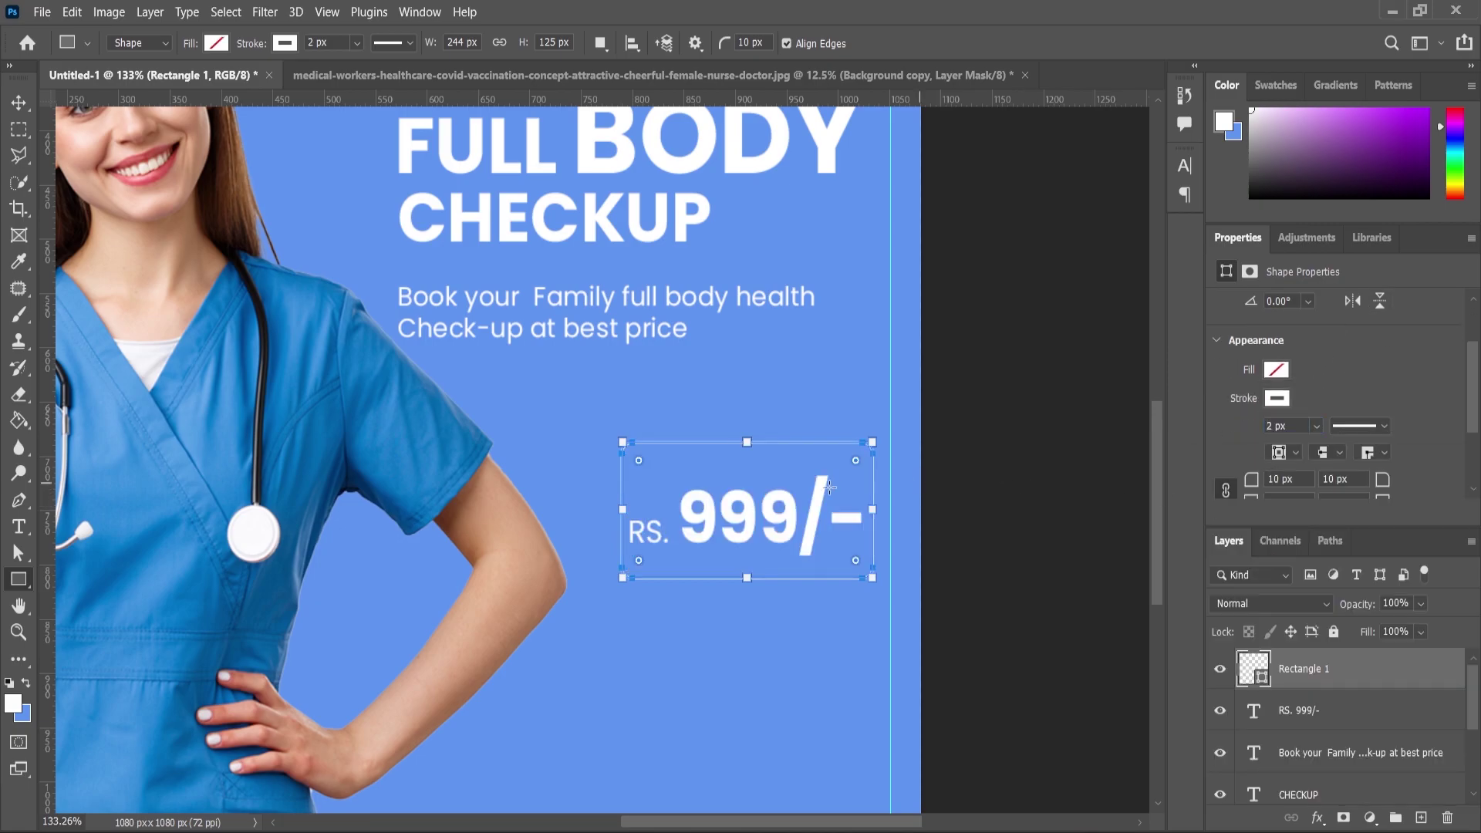
Reduce the price box's height to 85.04% by bringing in its upper and lower edges
left_click(21, 102)
left_click(943, 494)
scroll(808, 478, "down", 2)
scroll(808, 479, "up", 5)
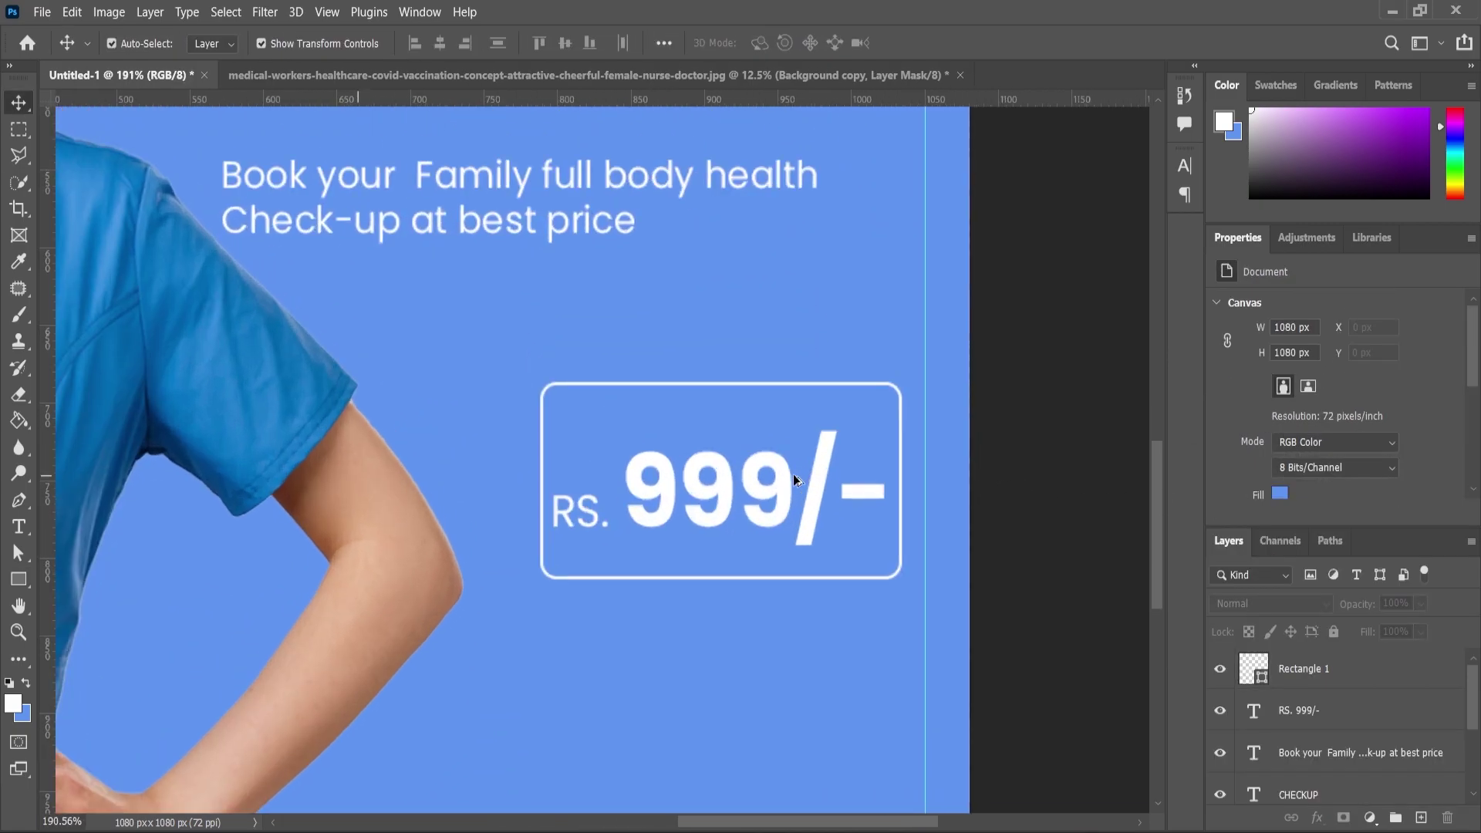
left_click(747, 376)
left_click_drag(707, 370, 707, 388)
left_click_drag(707, 604, 707, 592)
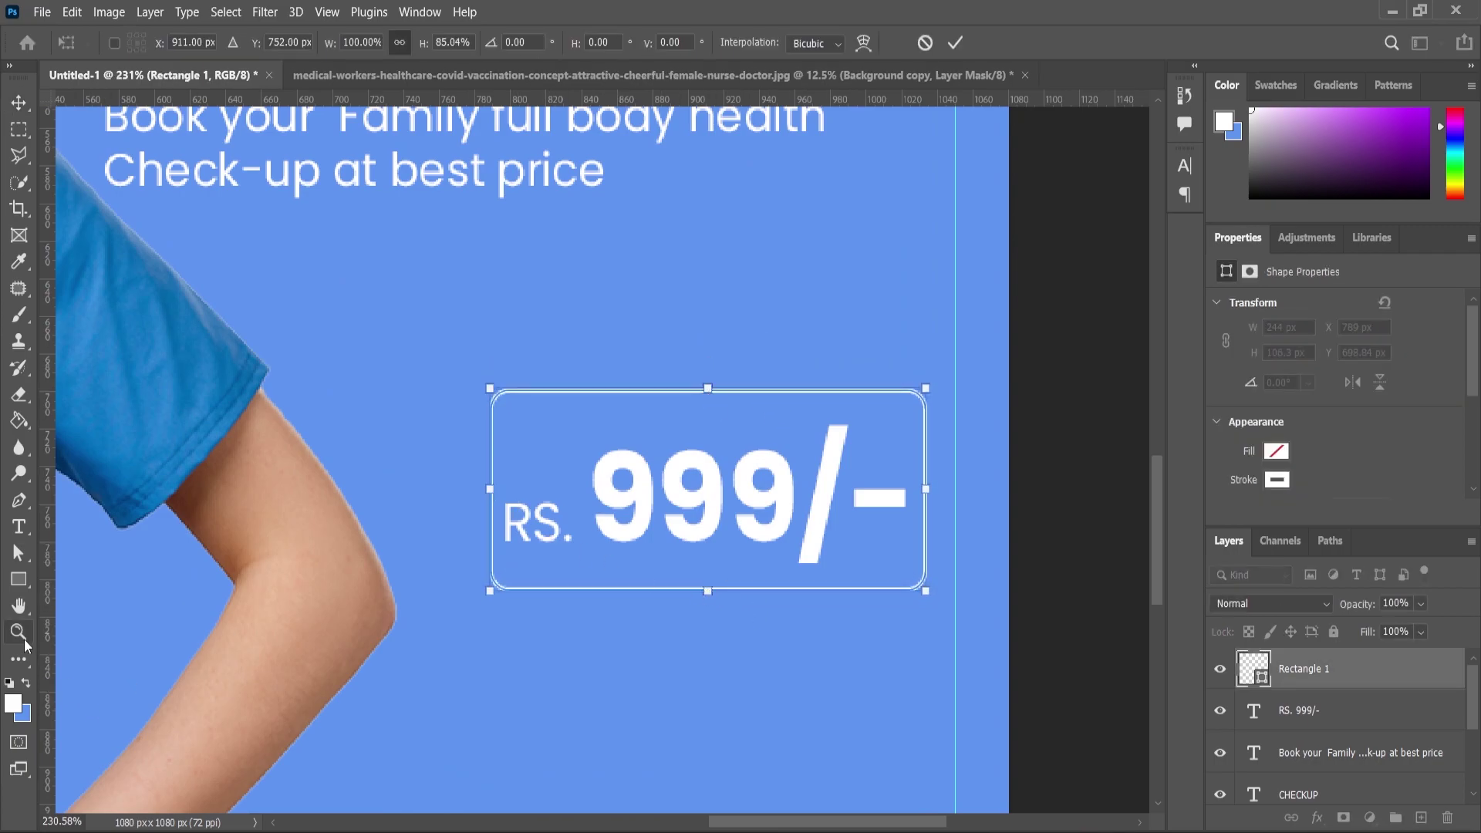
left_click(24, 644)
Tighten the price box around the text by reducing its height further to 91.40%, about 97 px
scroll(686, 450, "down", 10)
scroll(884, 579, "up", 7)
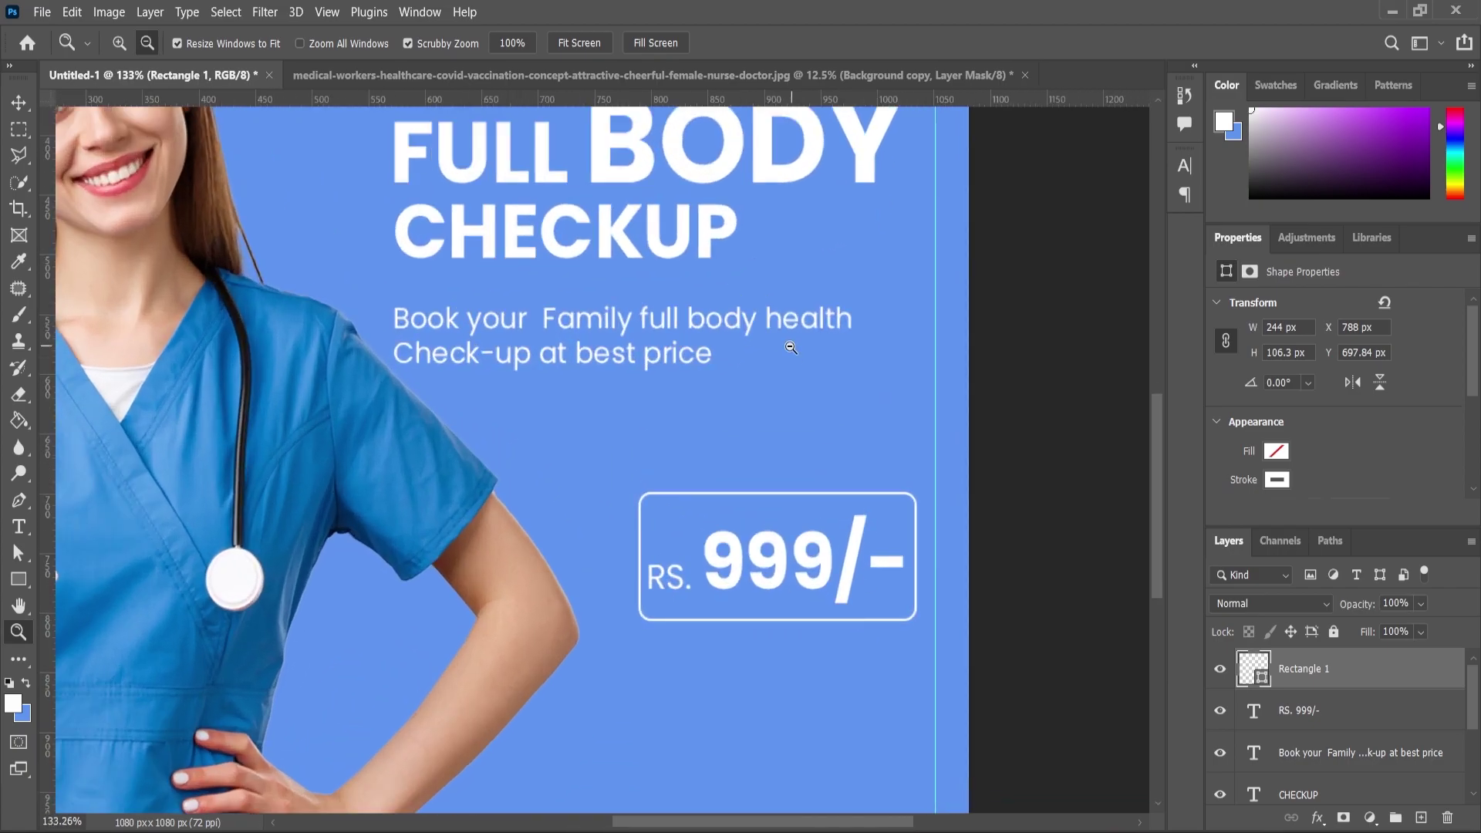
scroll(790, 348, "down", 2)
scroll(843, 578, "up", 2)
scroll(782, 370, "down", 2)
scroll(809, 526, "up", 3)
left_click(18, 103)
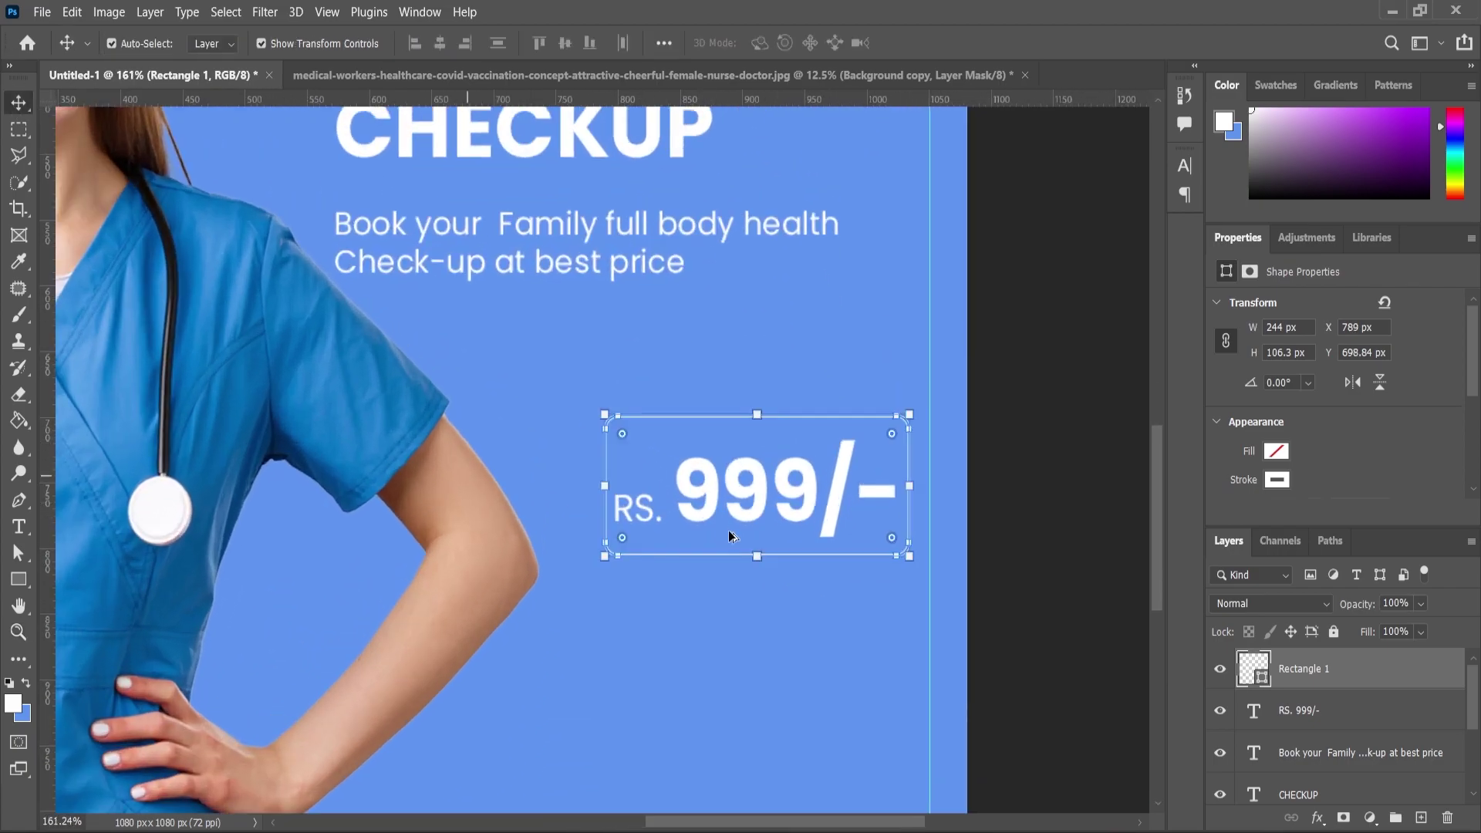
scroll(725, 530, "up", 4)
left_click_drag(774, 580, 775, 570)
left_click_drag(779, 332, 781, 342)
scroll(771, 358, "down", 6)
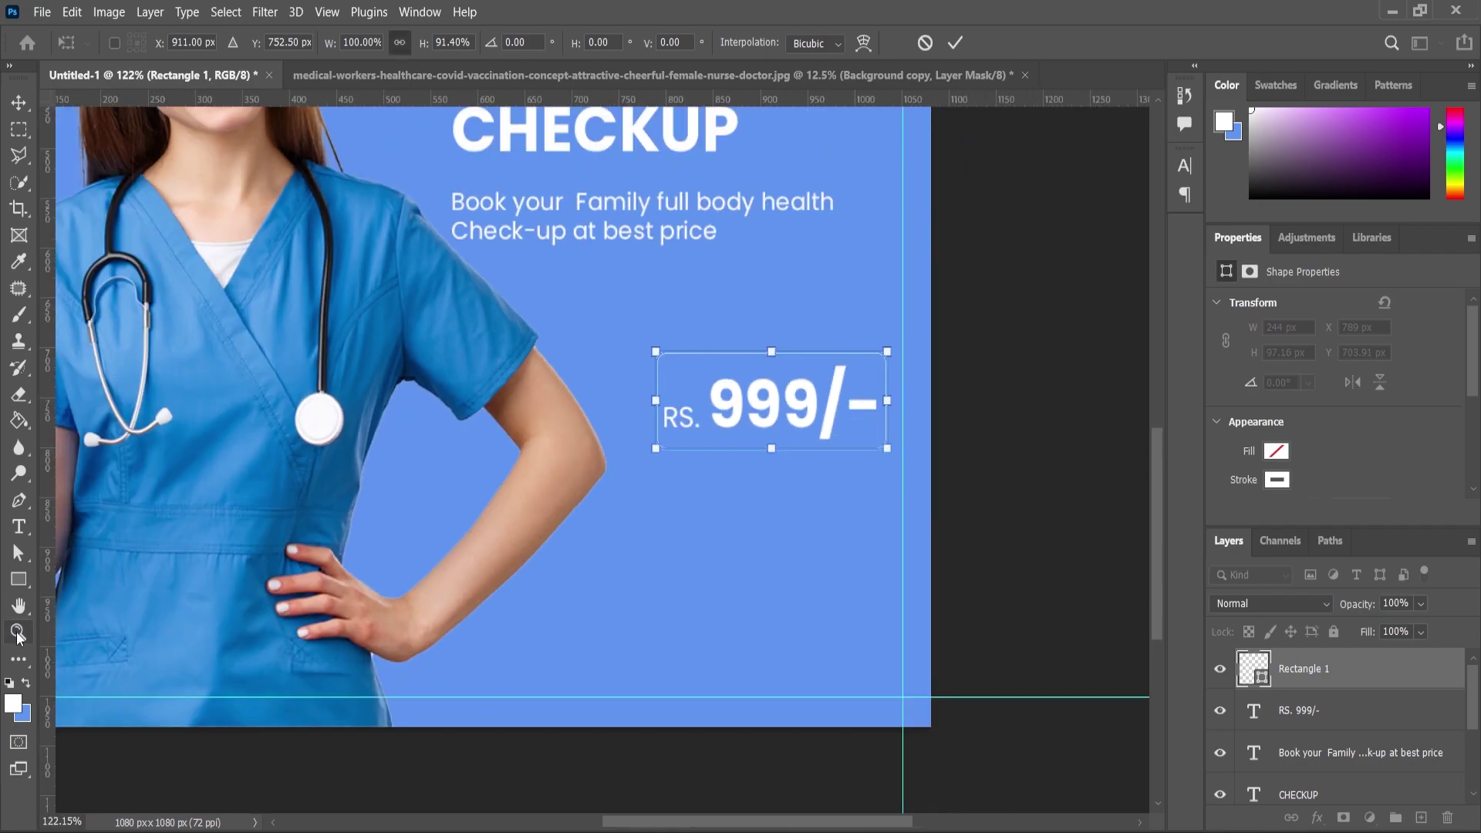
left_click(17, 631)
Draw a second rounded rectangle of about 191 × 59 px below the price box
scroll(770, 502, "down", 2)
scroll(787, 571, "up", 2)
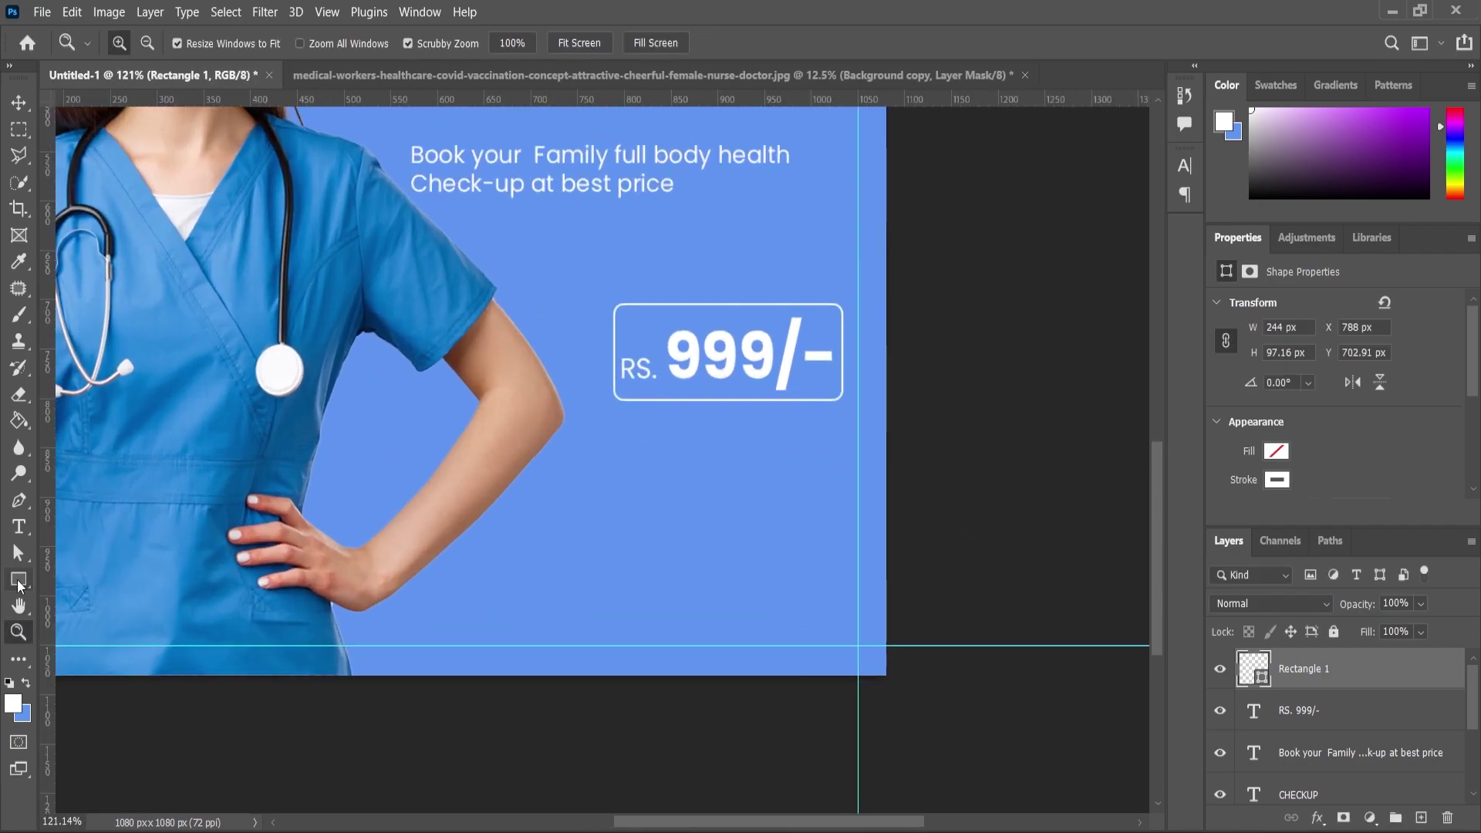
left_click(19, 580)
left_click_drag(558, 515, 734, 571)
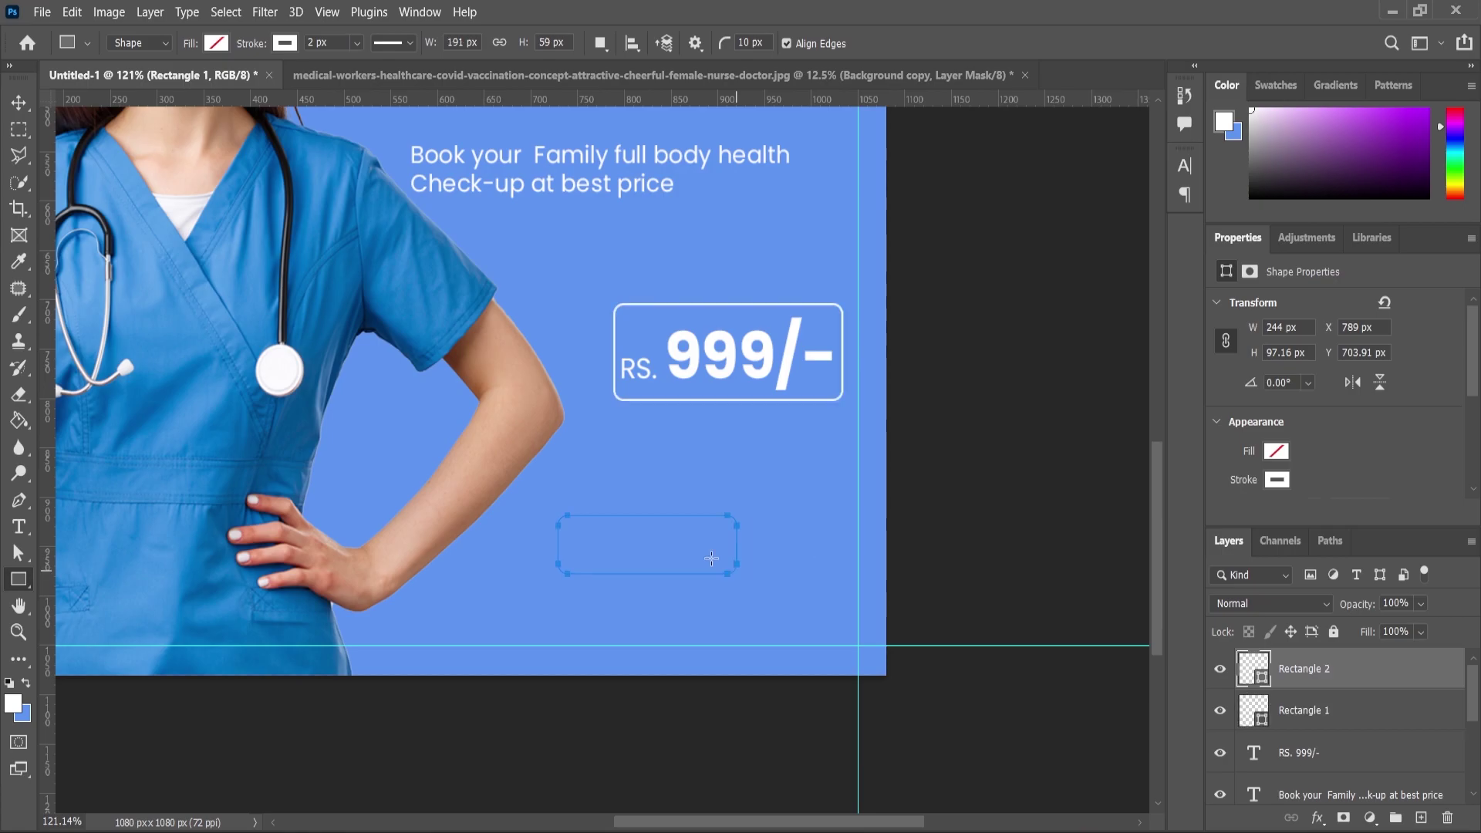
Remove the stroke from the second rectangle and fill it with white
left_click(1268, 483)
left_click(1223, 502)
left_click(1283, 455)
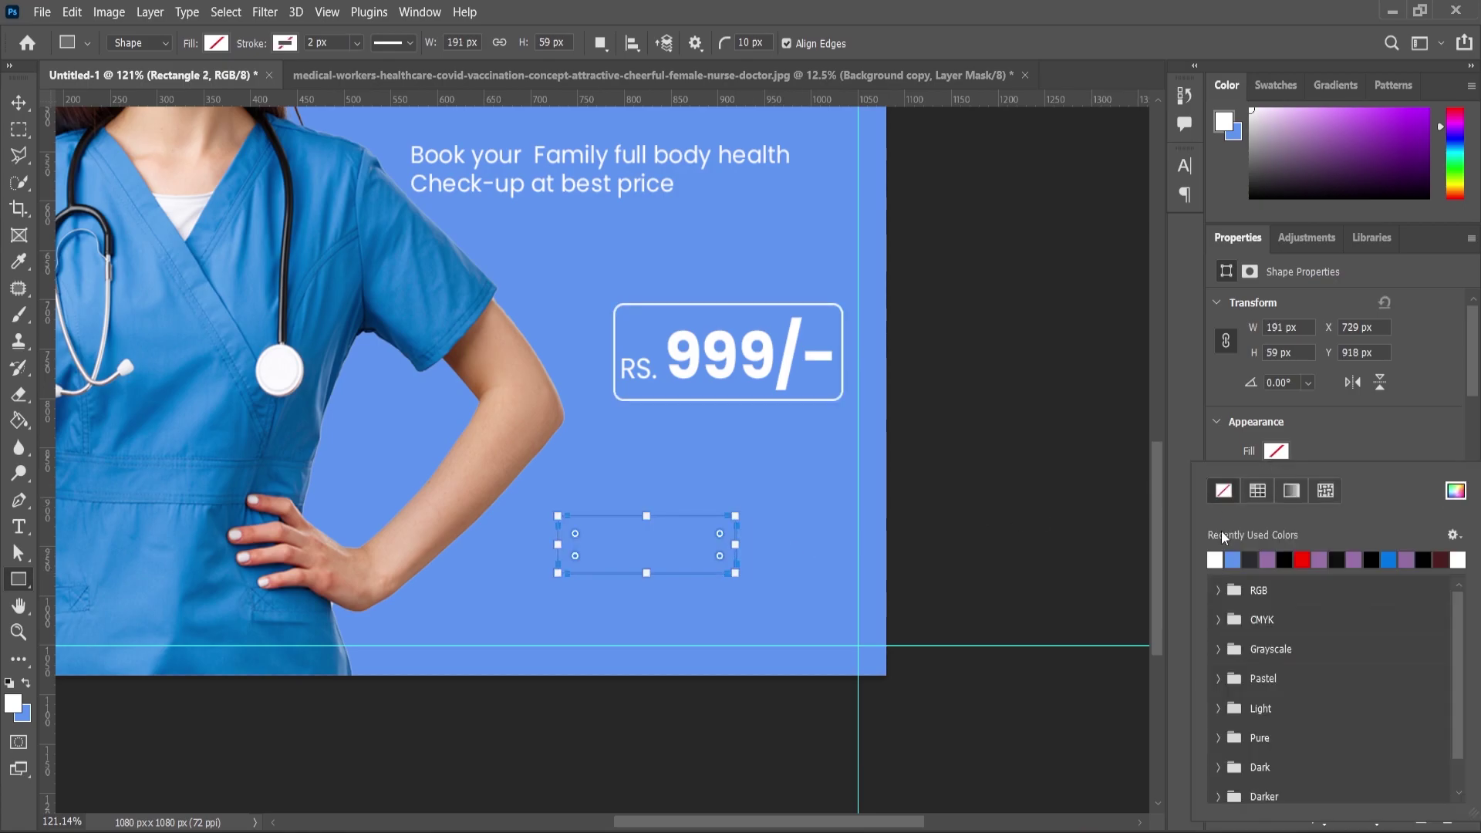
left_click(1218, 558)
Move the white rectangle up and to the right so it sits beneath the price box
left_click(16, 105)
key("ctrl+0")
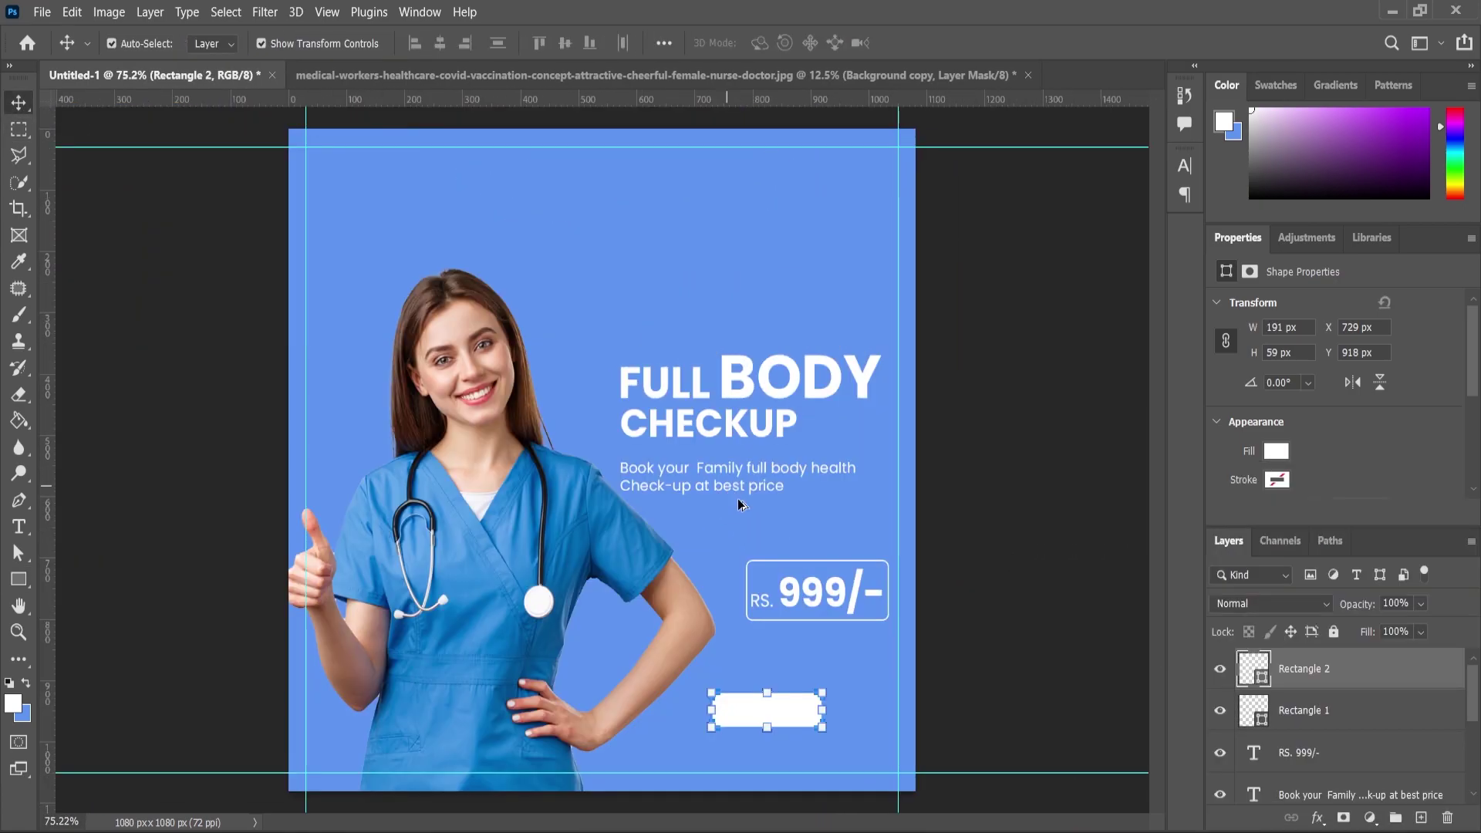
scroll(770, 680, "up", 5)
left_click_drag(774, 678, 877, 639)
left_click(19, 631)
Add the text BOOK NOW beneath the white rectangle and colour it near-black, #020202
left_click(20, 526)
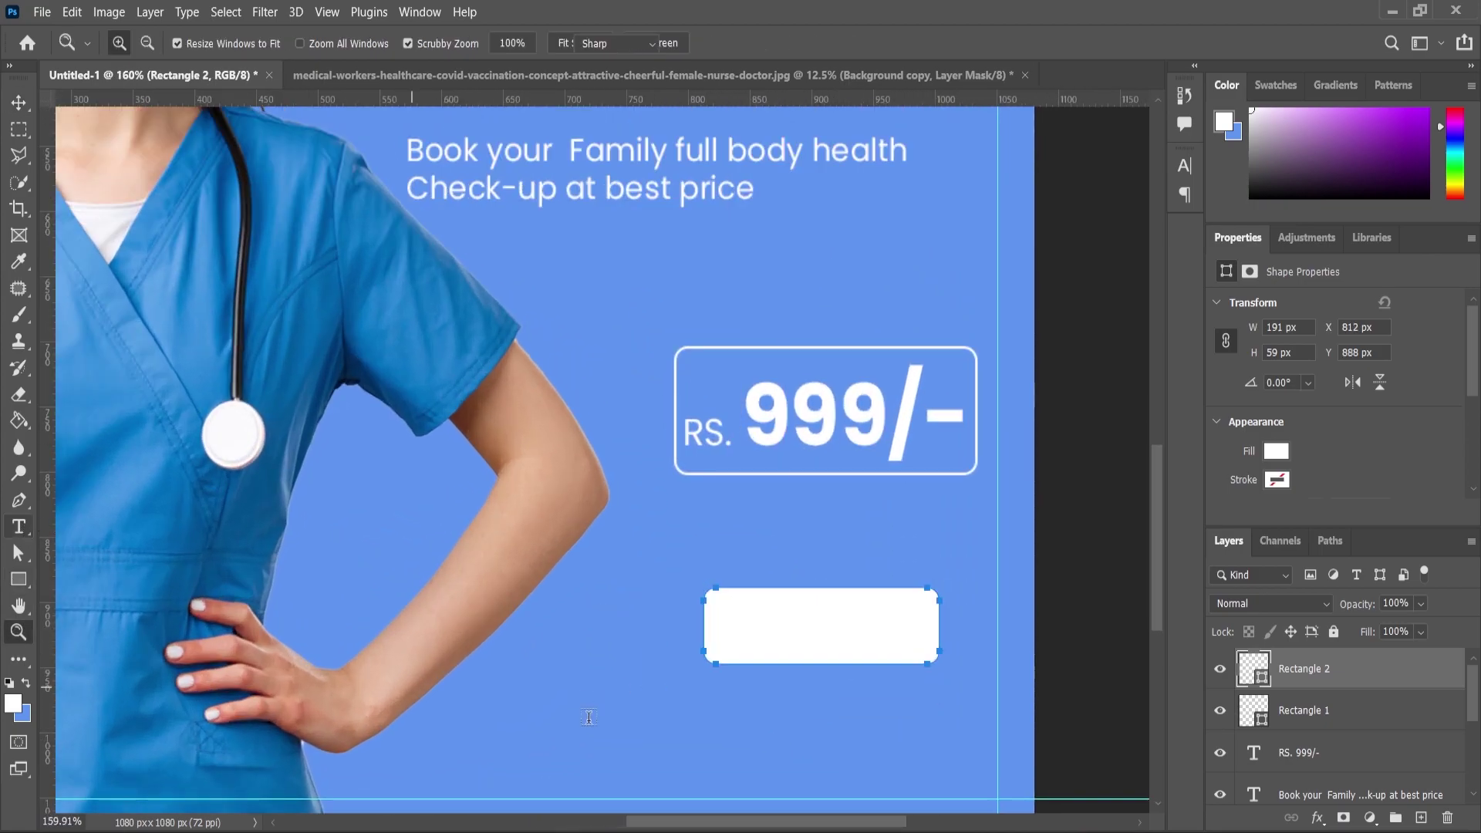
left_click(737, 754)
type("BOOK")
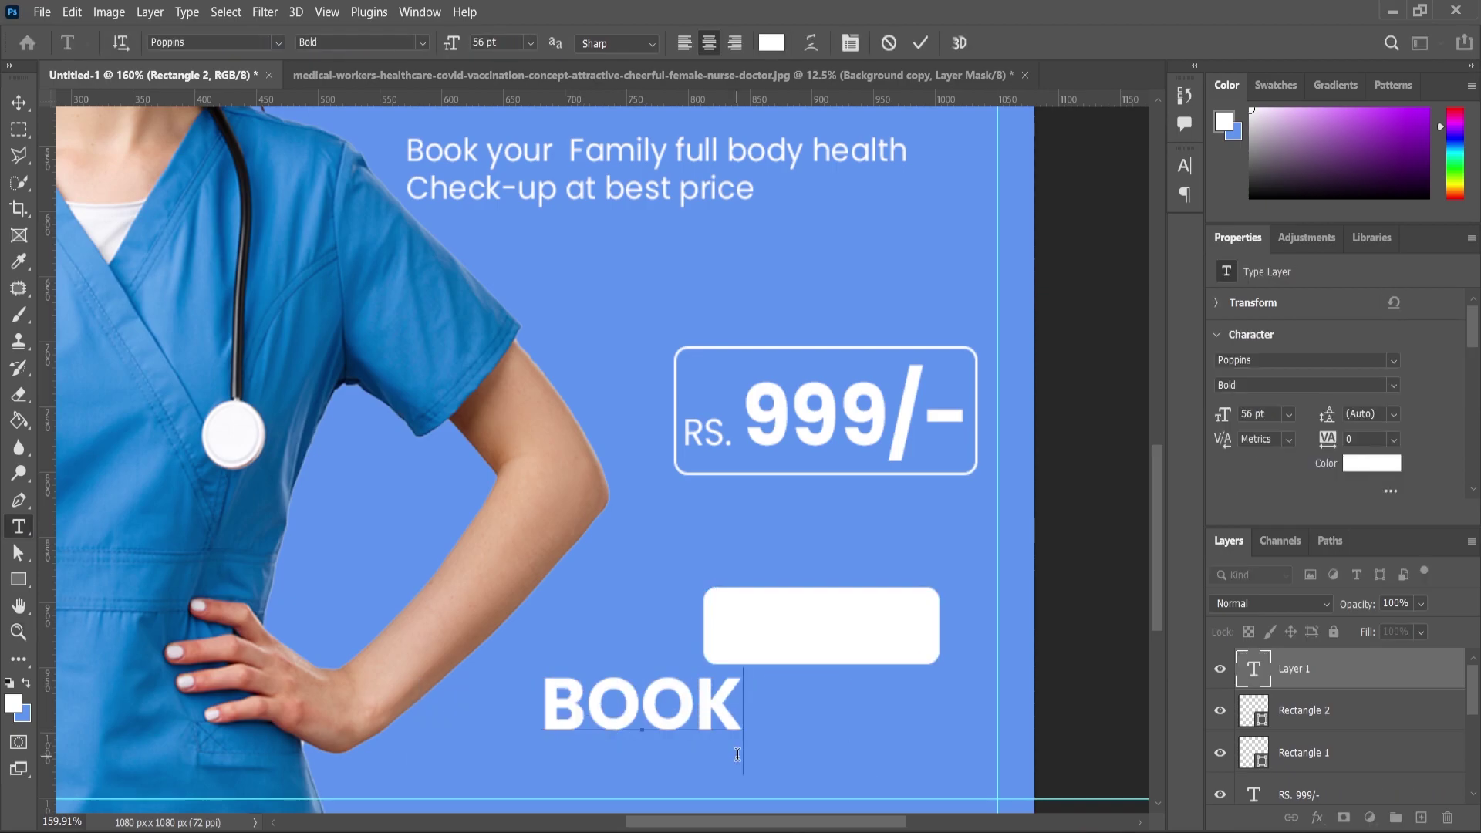
type(" NOW")
key("ctrl+a")
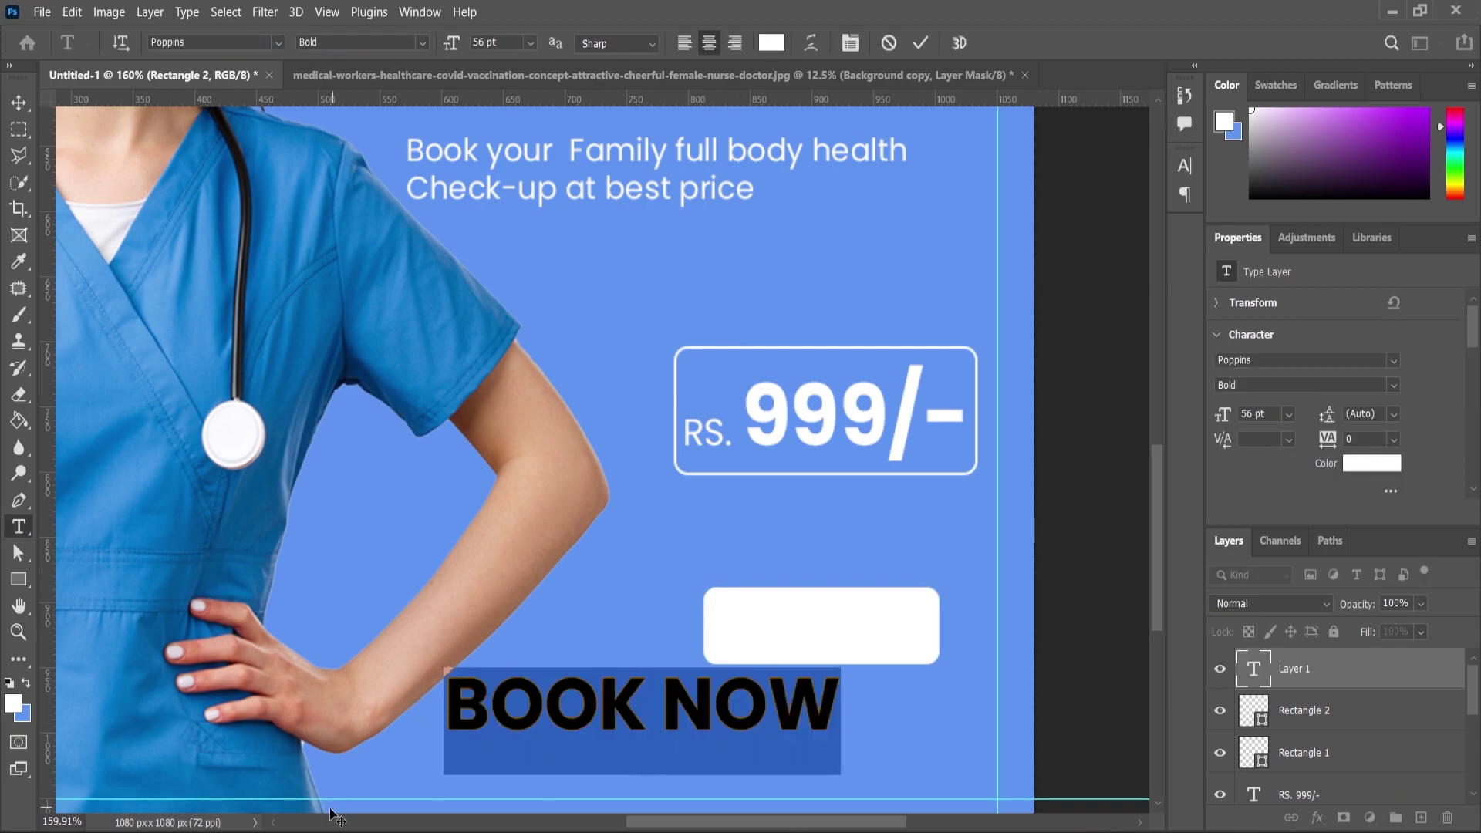
left_click(13, 703)
left_click_drag(791, 502, 764, 534)
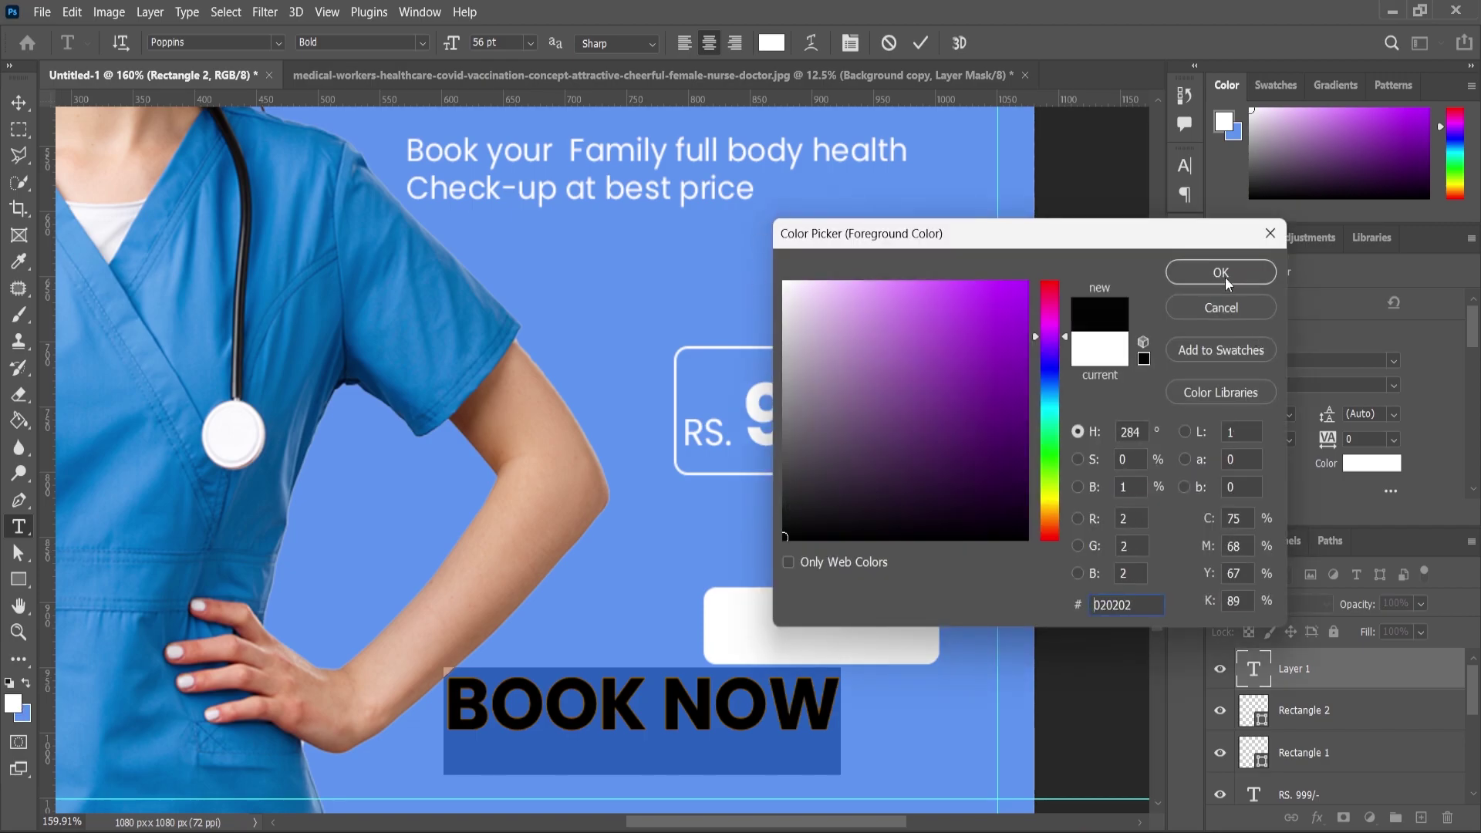
left_click(1226, 283)
Scale the BOOK NOW text to about 46.78% and place it inside the white rectangle
left_click(17, 101)
key("ctrl+t")
left_click_drag(839, 717, 897, 647)
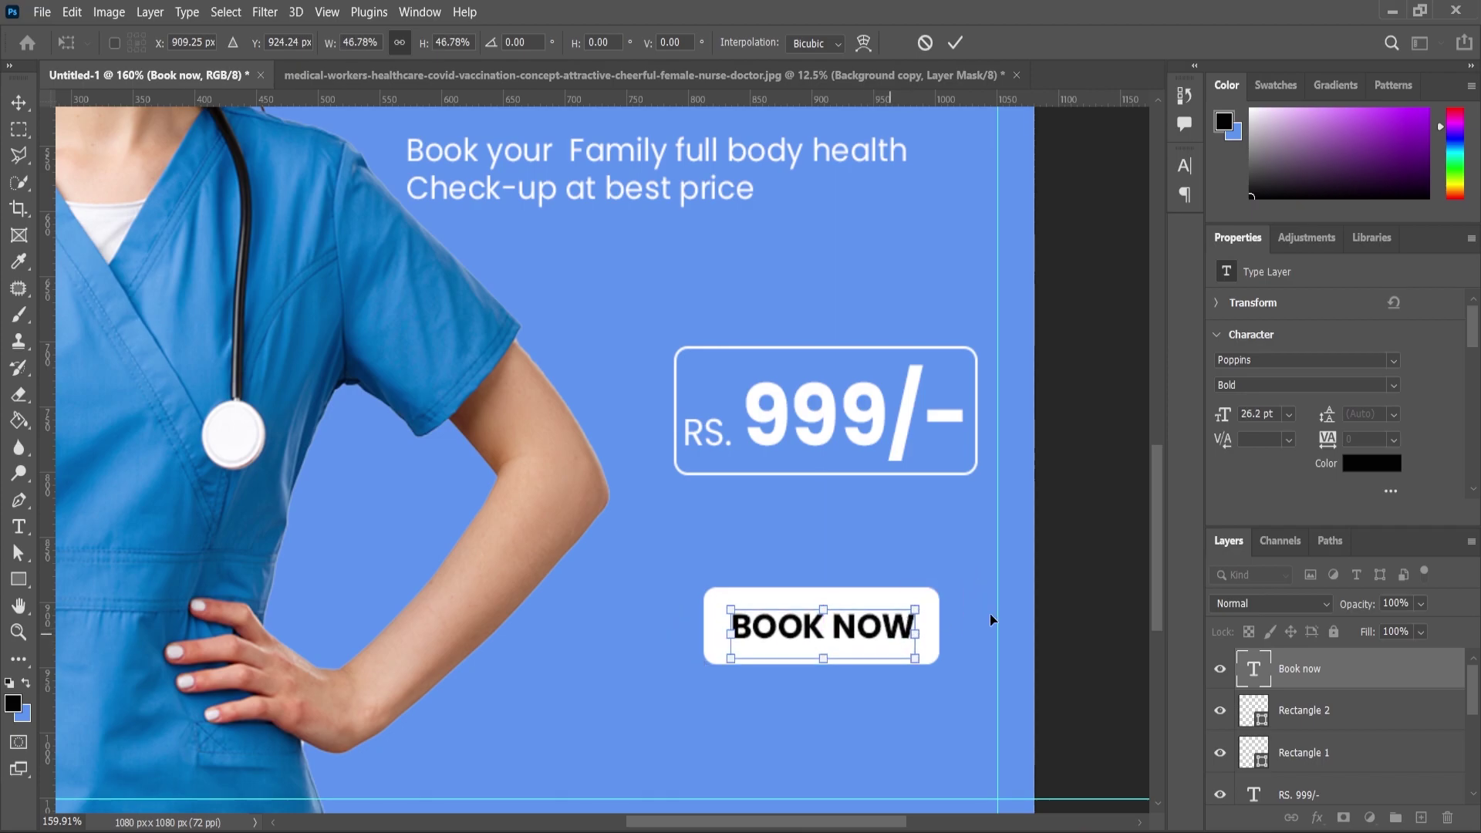
left_click(18, 103)
left_click_drag(795, 556, 816, 636)
key("ctrl+t")
left_click(18, 105)
Centre the BOOK NOW text and the white rectangle on each other horizontally and vertically
scroll(471, 425, "down", 2)
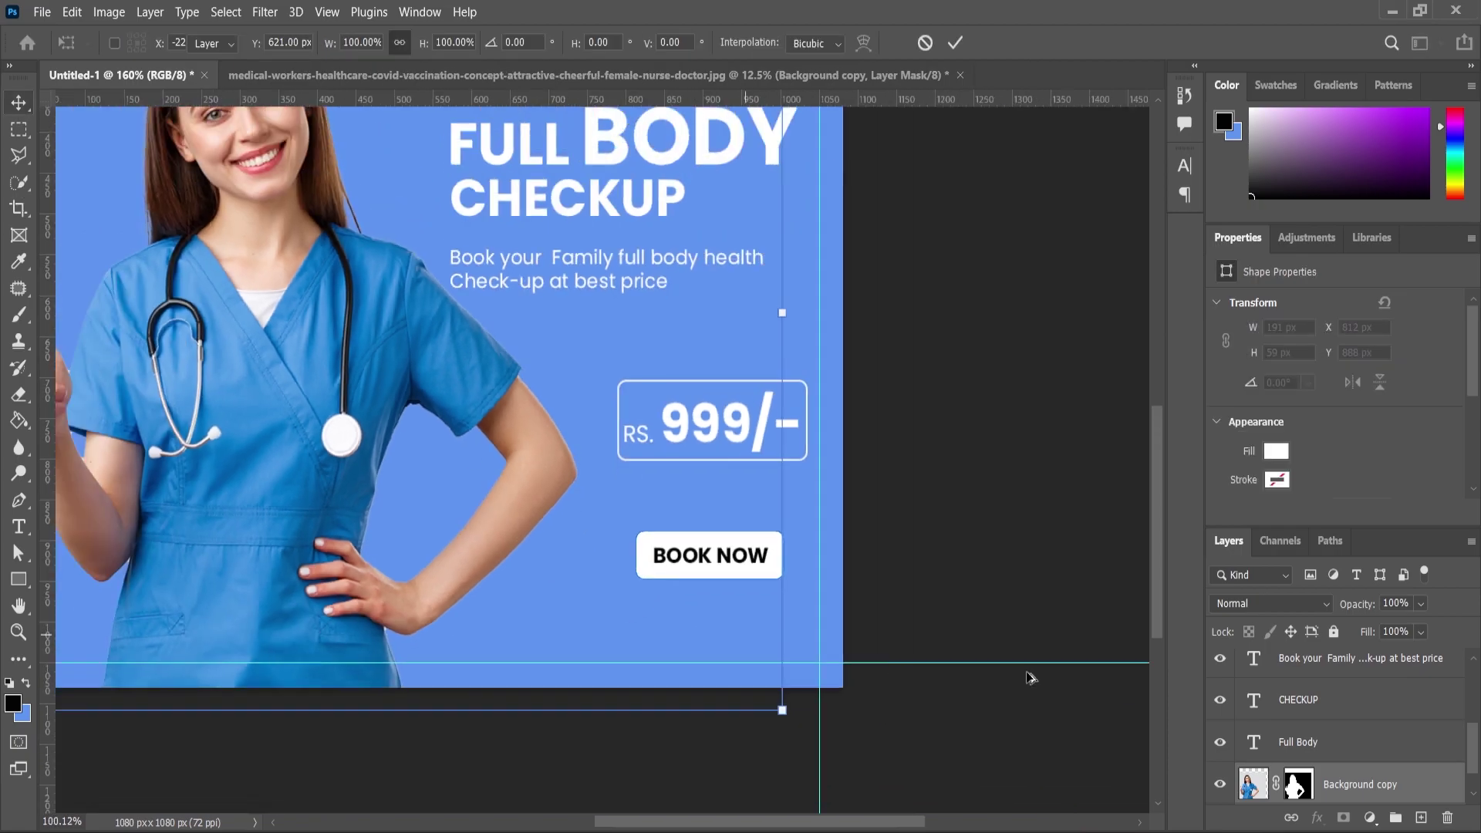
left_click(1008, 677)
scroll(778, 568, "up", 3)
left_click(735, 544)
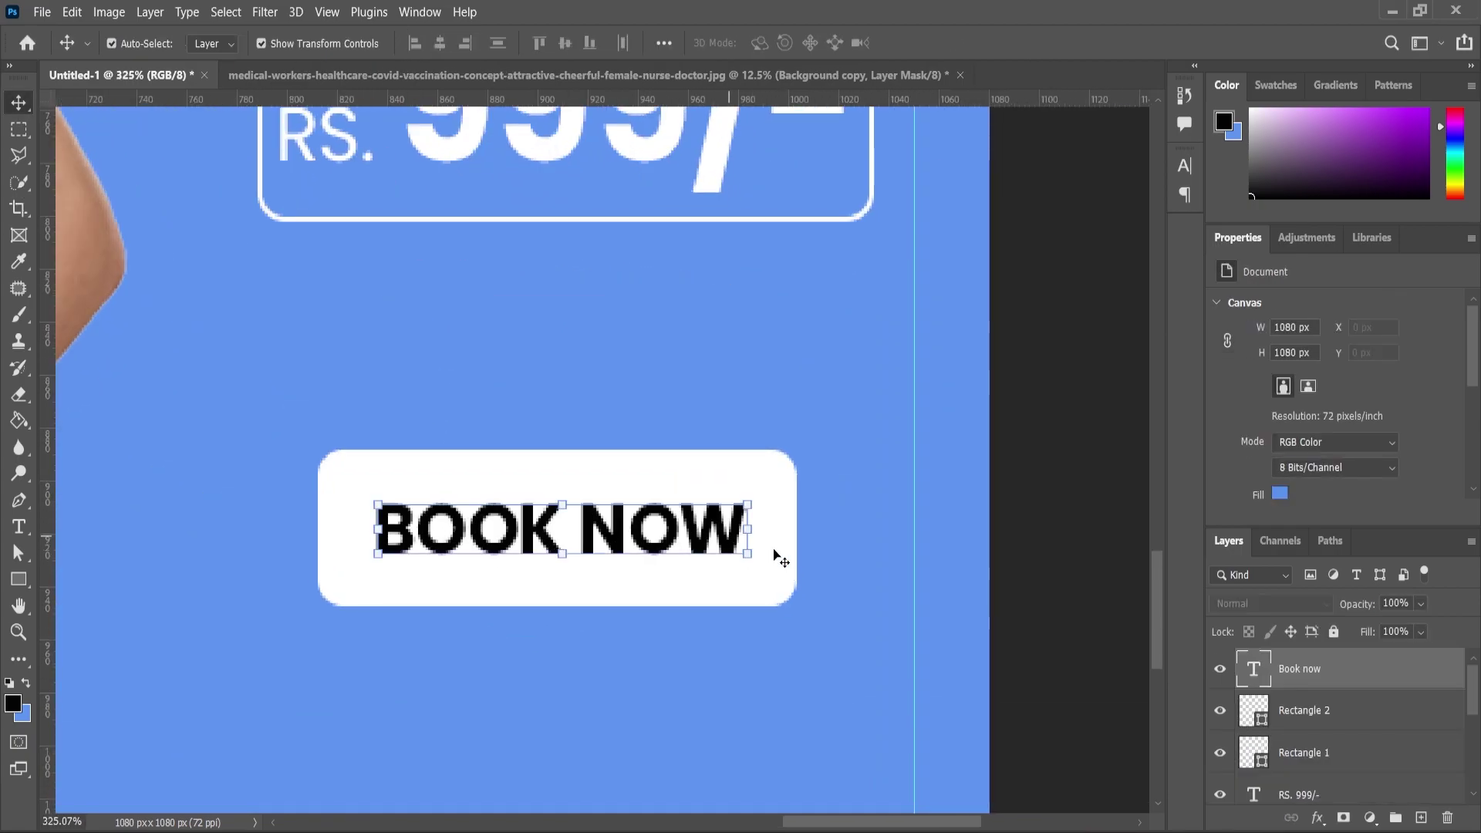
left_click(709, 536, "shift")
left_click(440, 43)
left_click(565, 42)
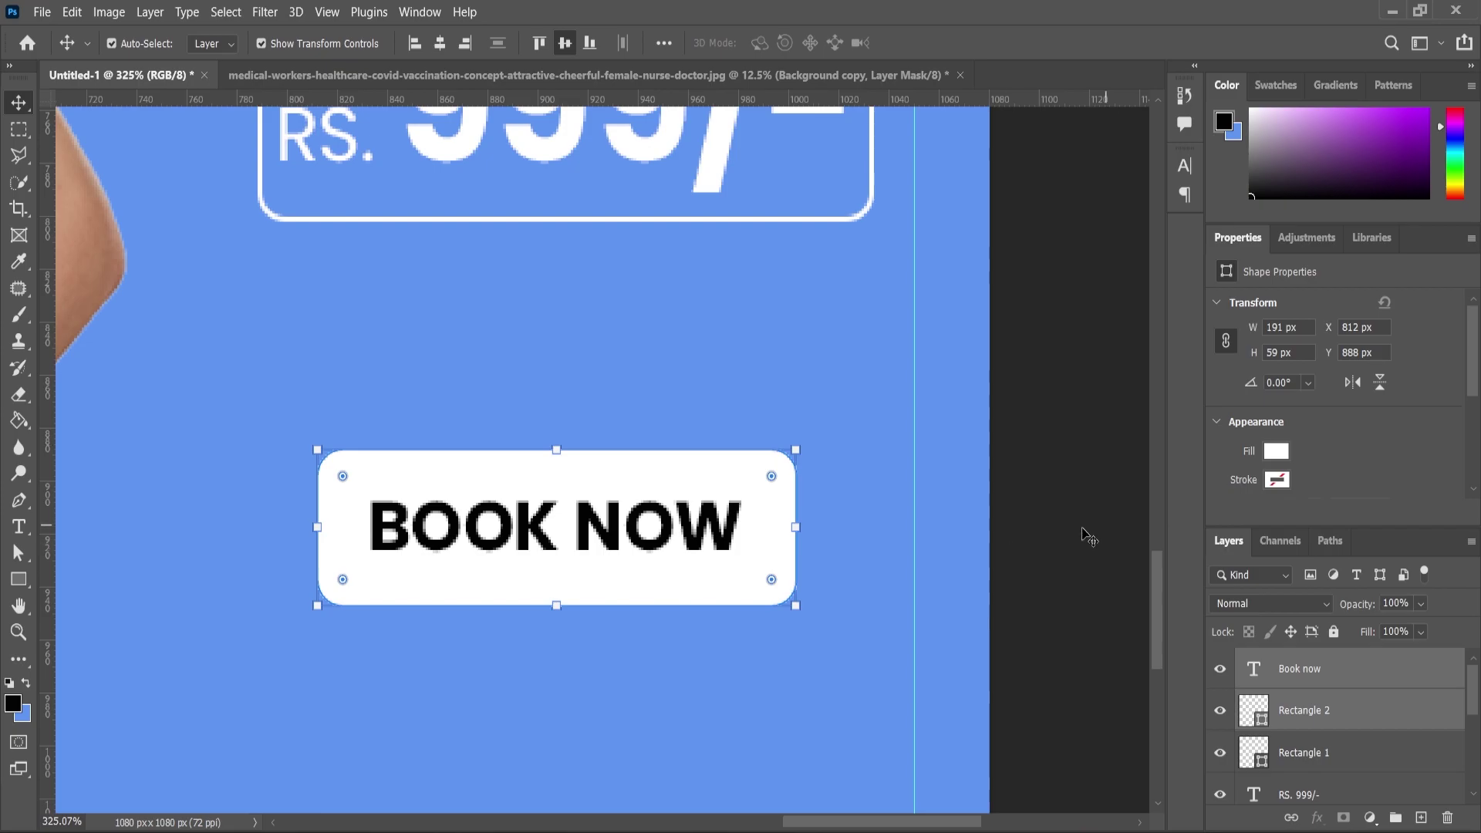
Round the white button's corners fully into a pill shape and reduce its height to about 52 px
left_click(774, 487)
left_click_drag(771, 476, 630, 537)
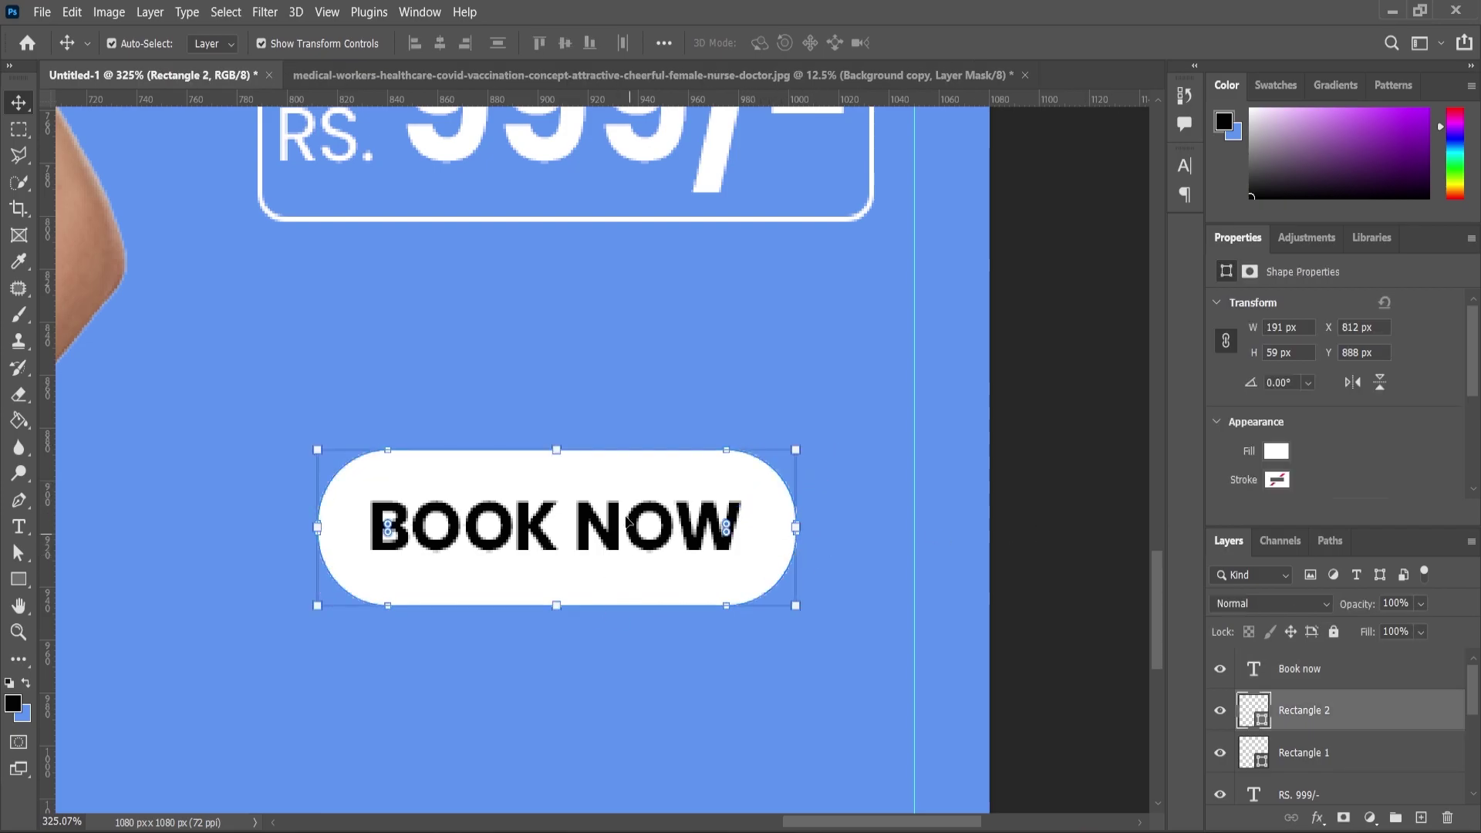
left_click_drag(556, 450, 555, 456)
left_click_drag(556, 605, 557, 592)
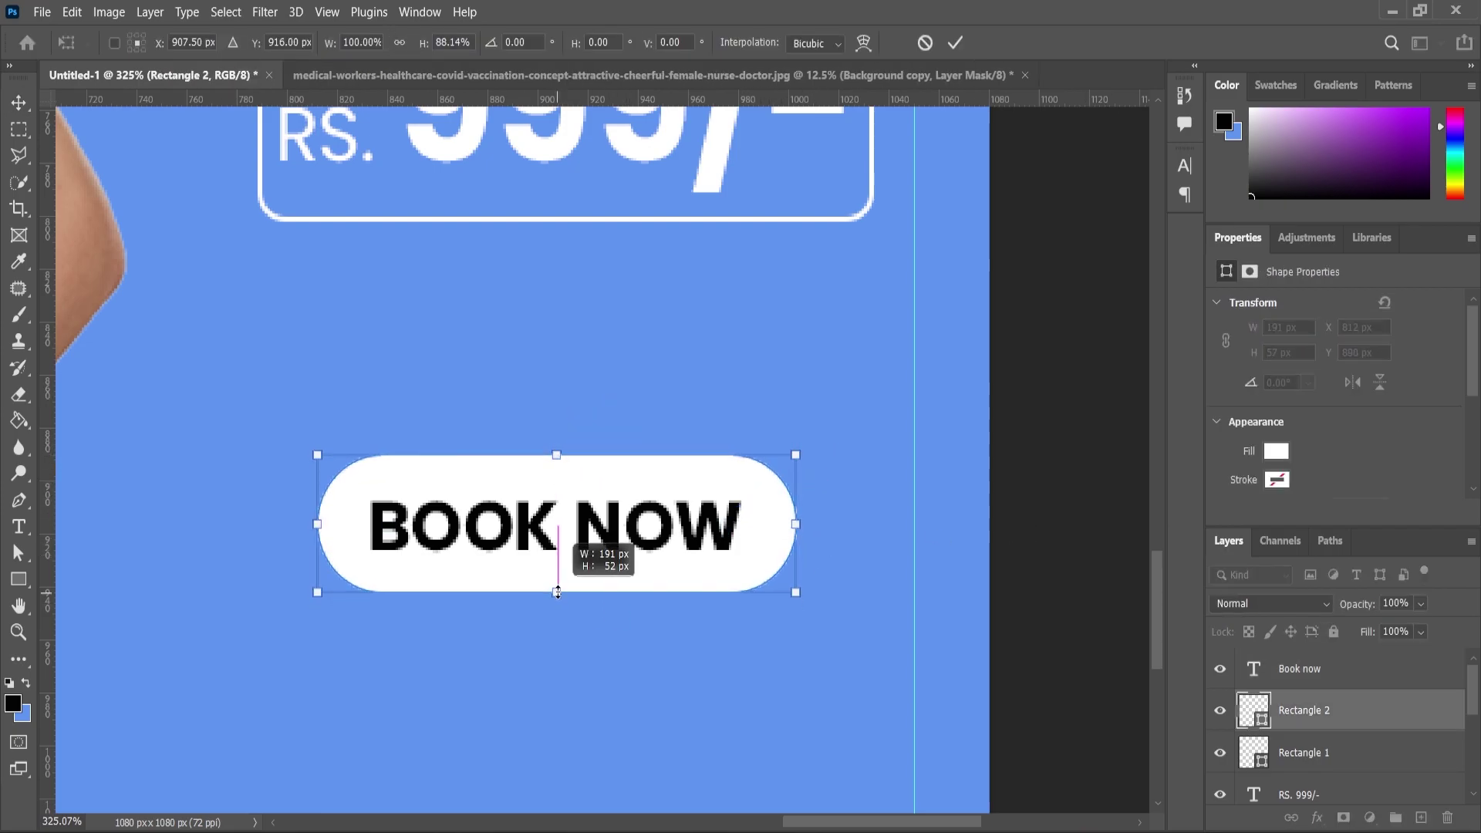
left_click(19, 103)
Add a soft Drop Shadow to the white button
left_click(1316, 817)
left_click(1333, 811)
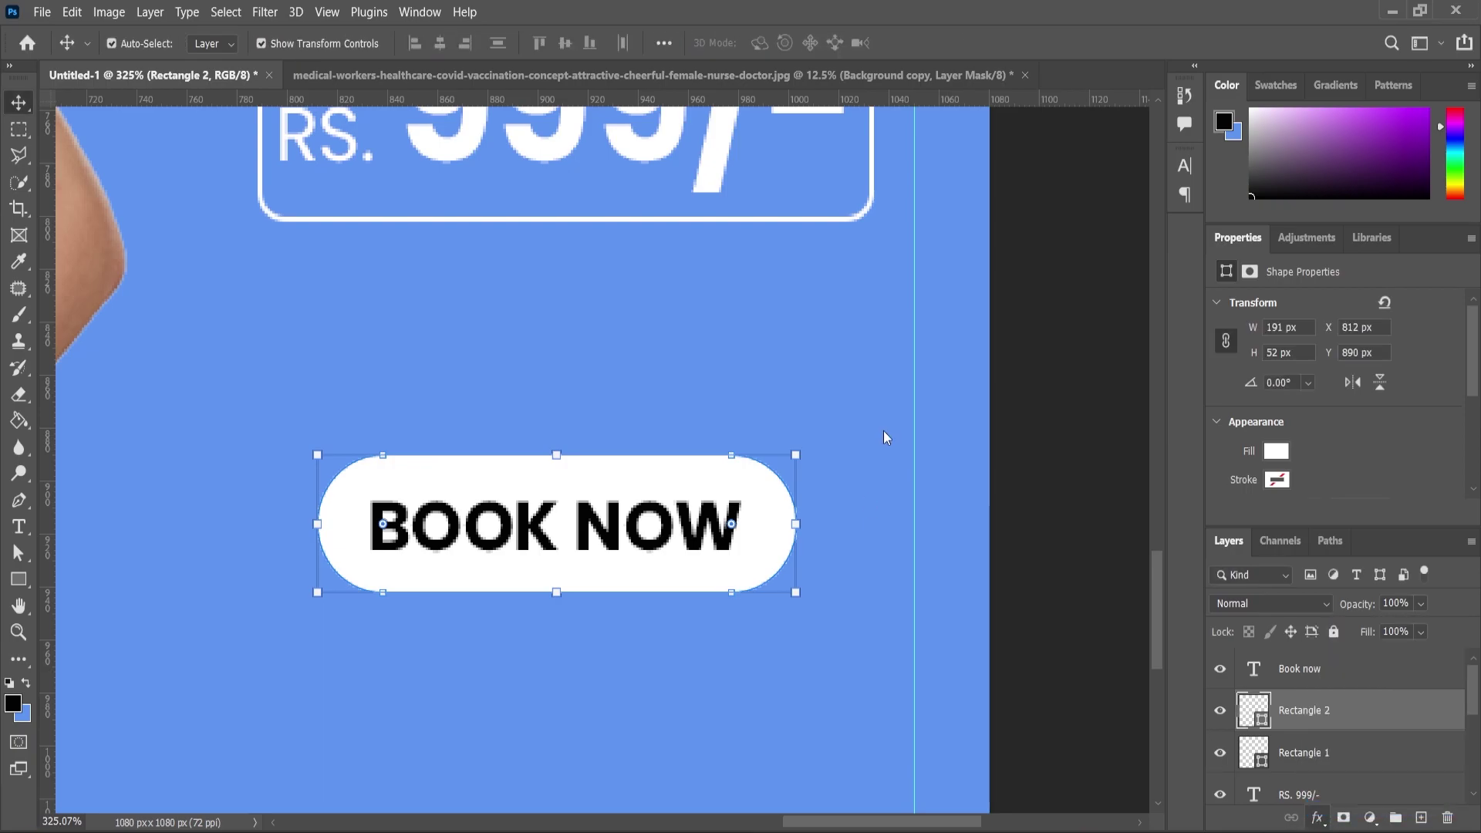
left_click_drag(1090, 438, 1091, 441)
left_click_drag(1065, 504, 1062, 507)
left_click_drag(1094, 442, 1108, 443)
left_click(1396, 382)
Move the button together with its label up to Y 849 px, closer to the price box
scroll(818, 455, "down", 7)
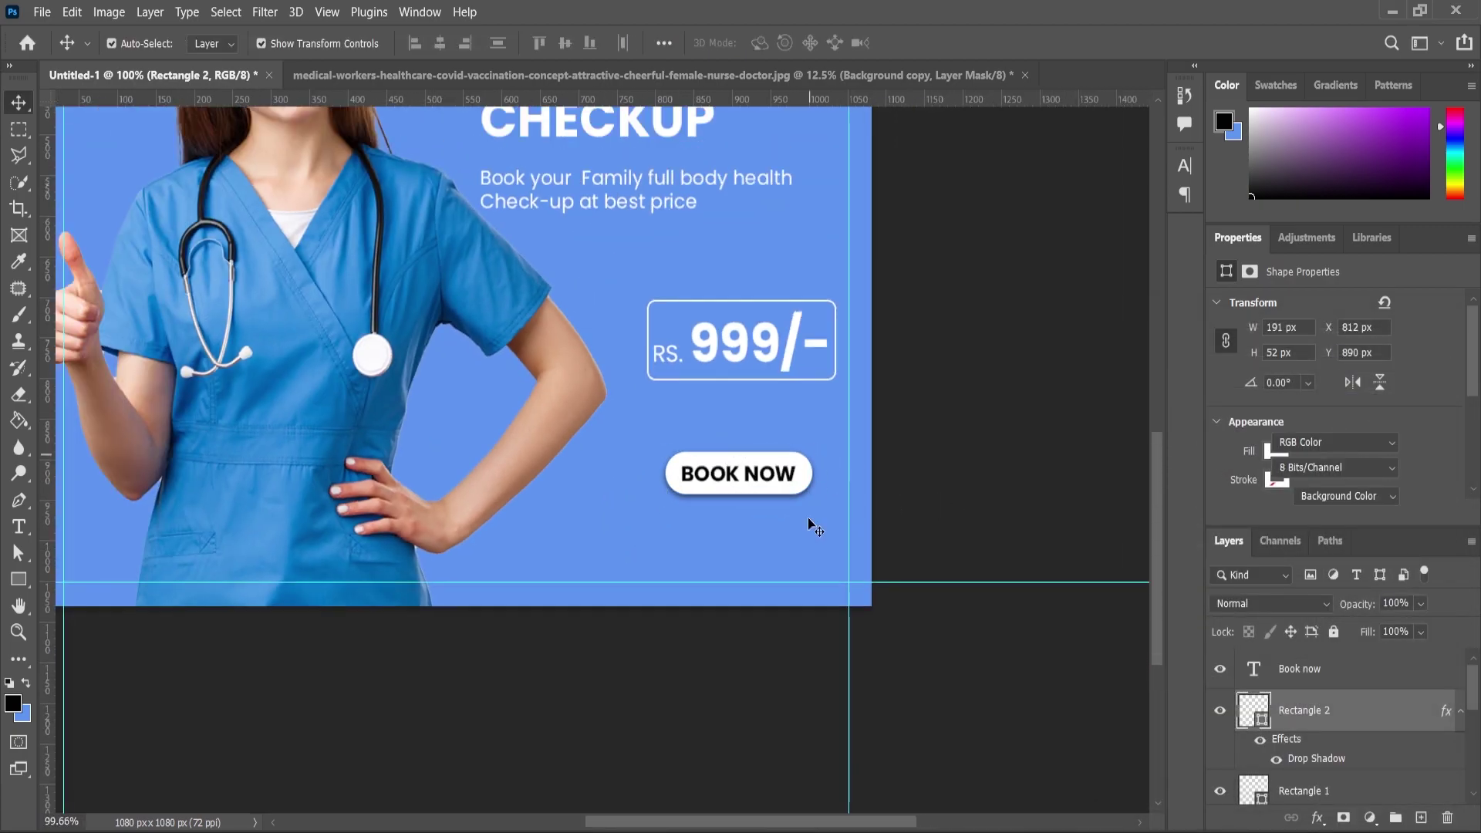
scroll(811, 486, "down", 2)
left_click(829, 680)
scroll(756, 598, "up", 3)
scroll(854, 596, "down", 2)
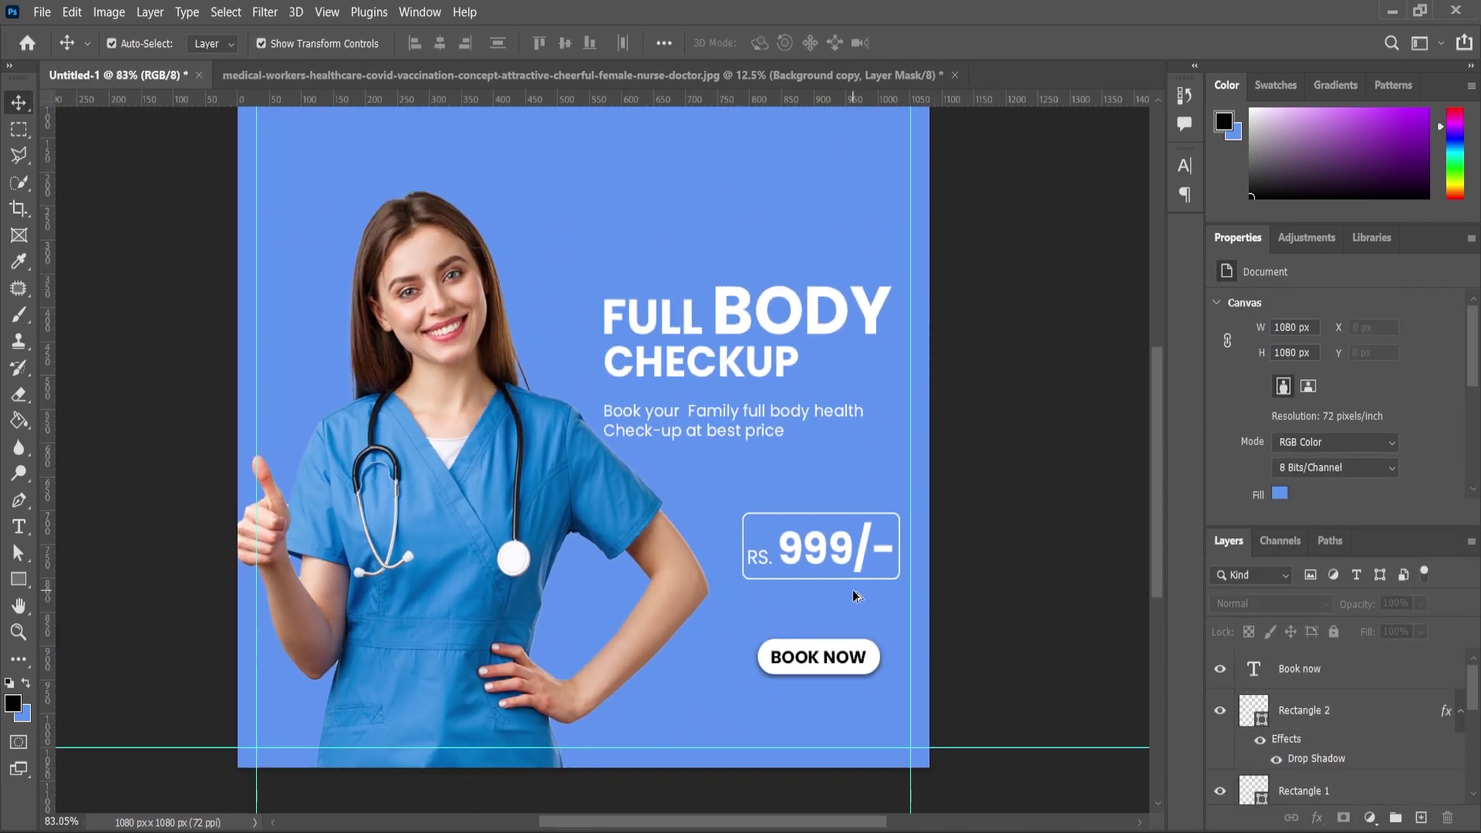
scroll(875, 663, "up", 5)
left_click(878, 664)
left_click_drag(908, 660, 907, 577)
scroll(845, 565, "down", 4)
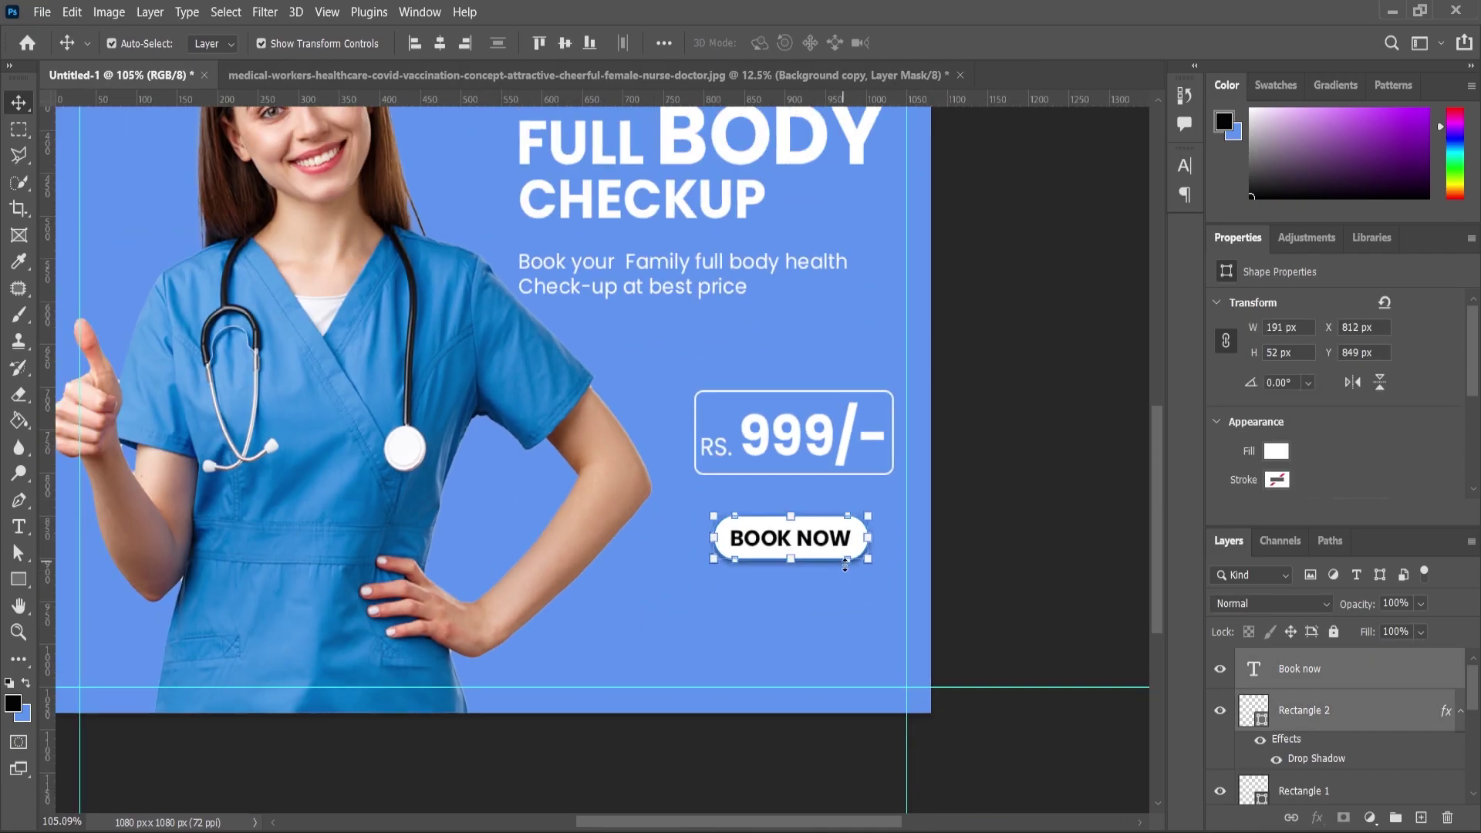
scroll(845, 565, "down", 3)
scroll(833, 535, "up", 1)
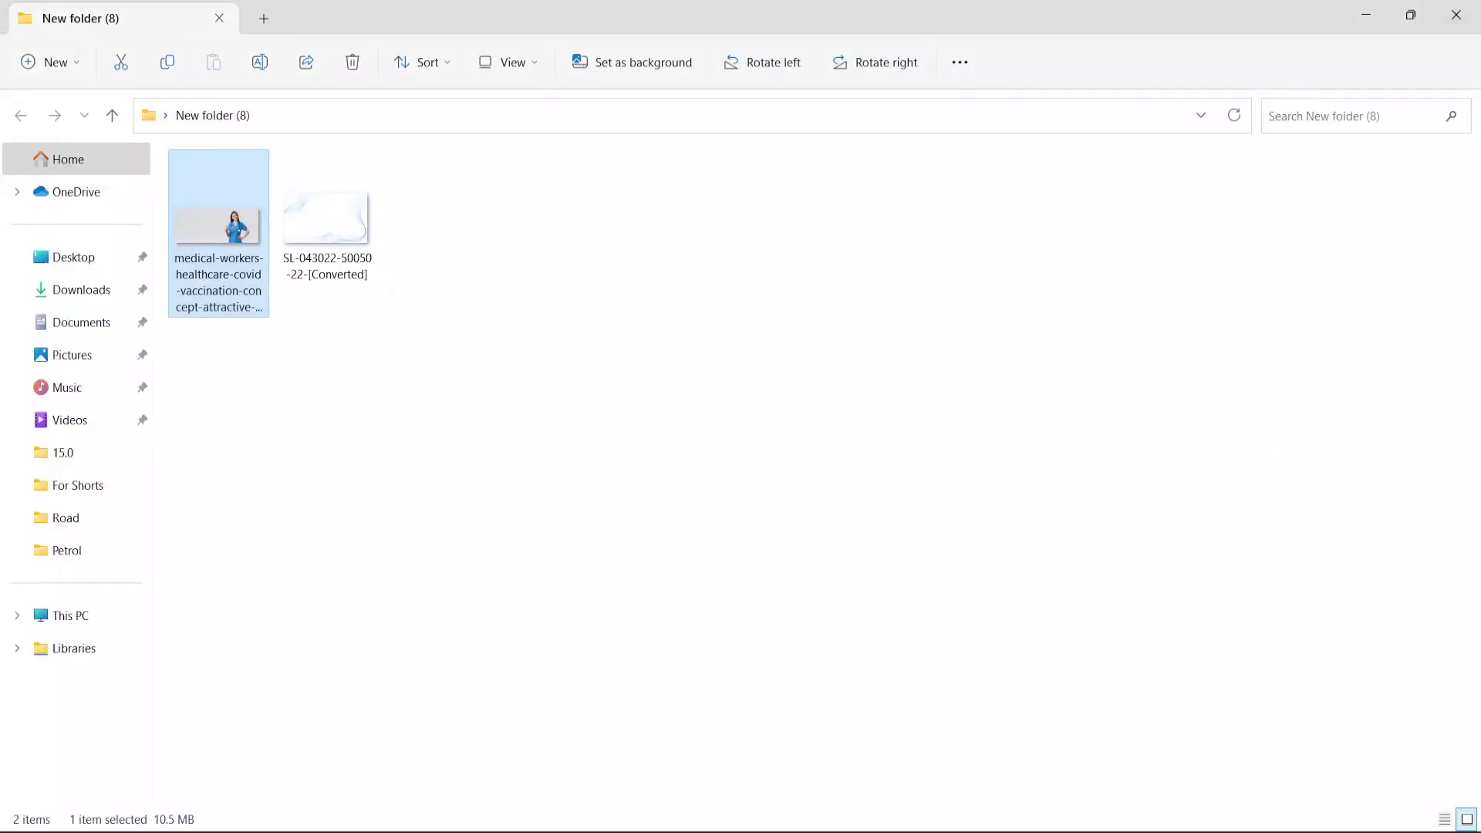
left_click_drag(371, 254, 936, 674)
left_click_drag(973, 777, 1038, 77)
left_click(112, 44)
left_click(123, 76)
left_click(1296, 775)
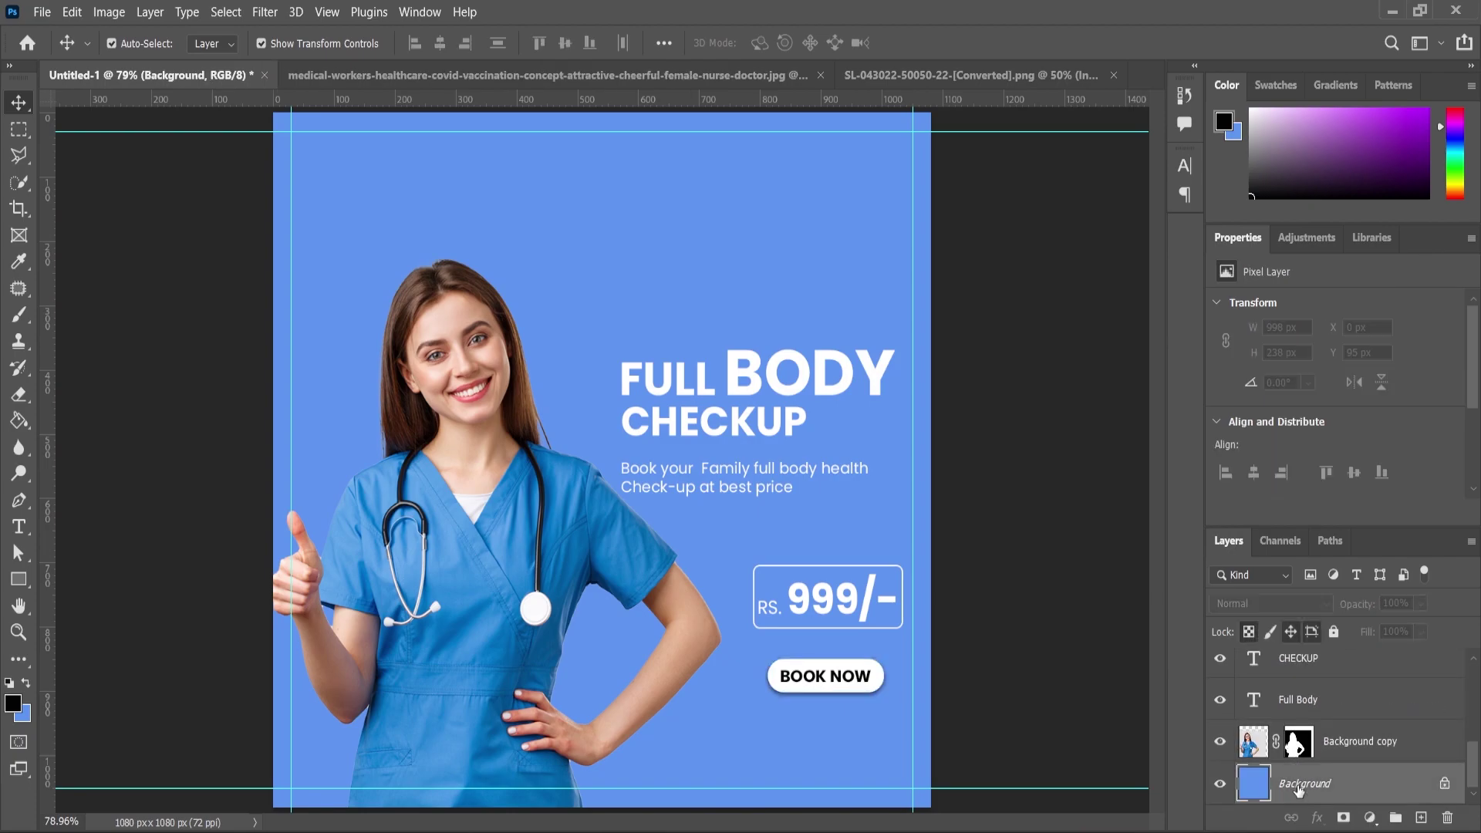
key("ctrl+v")
Scale the wave pattern to about 56.46% and position it behind the nurse, aligned with the canvas's upper edge
scroll(503, 330, "down", 5)
left_click_drag(402, 249, 665, 408)
left_click_drag(761, 481, 505, 334)
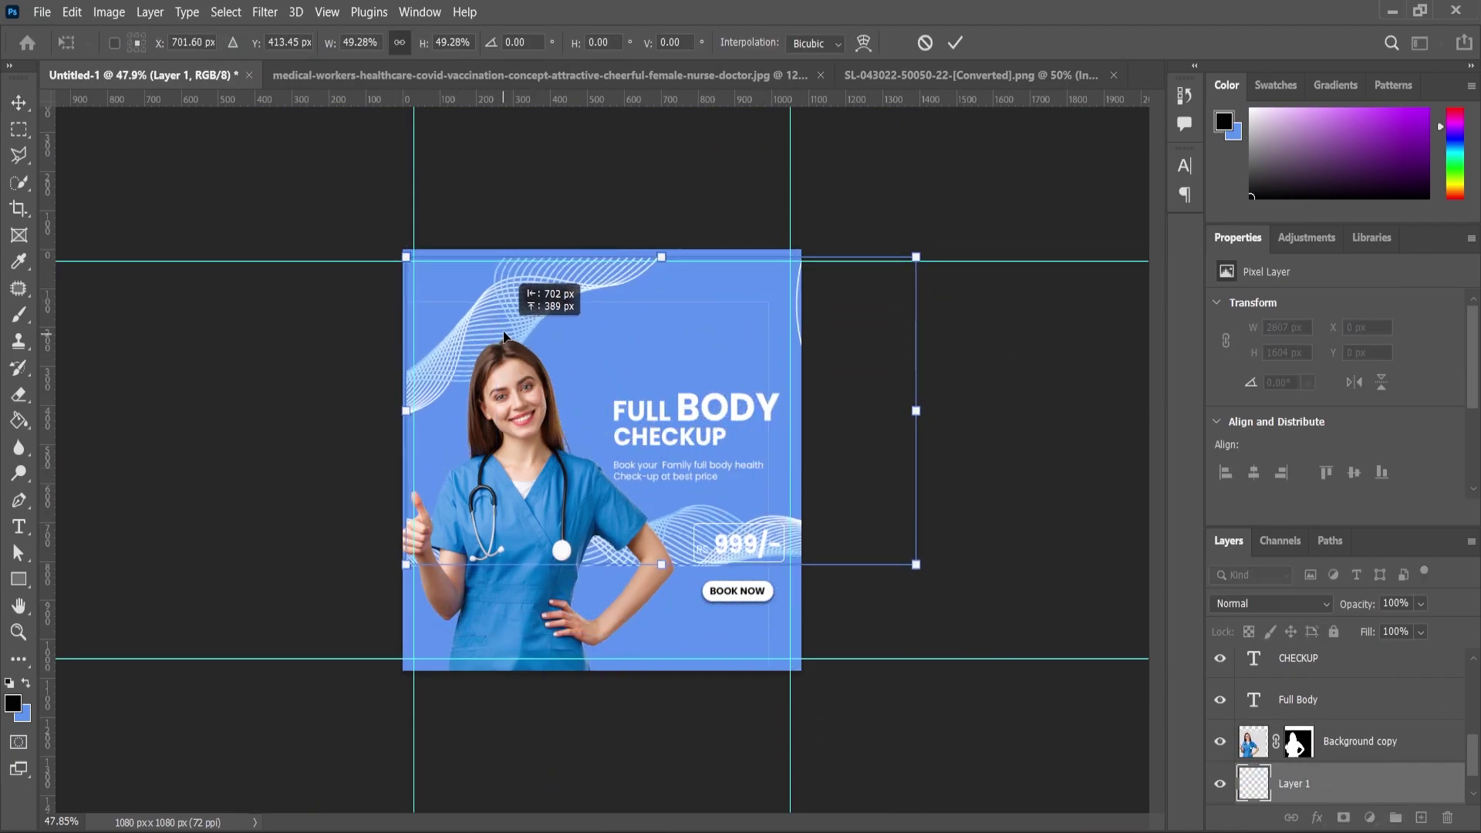
scroll(934, 540, "up", 2)
left_click_drag(1016, 599, 1065, 626)
left_click_drag(406, 281, 425, 301)
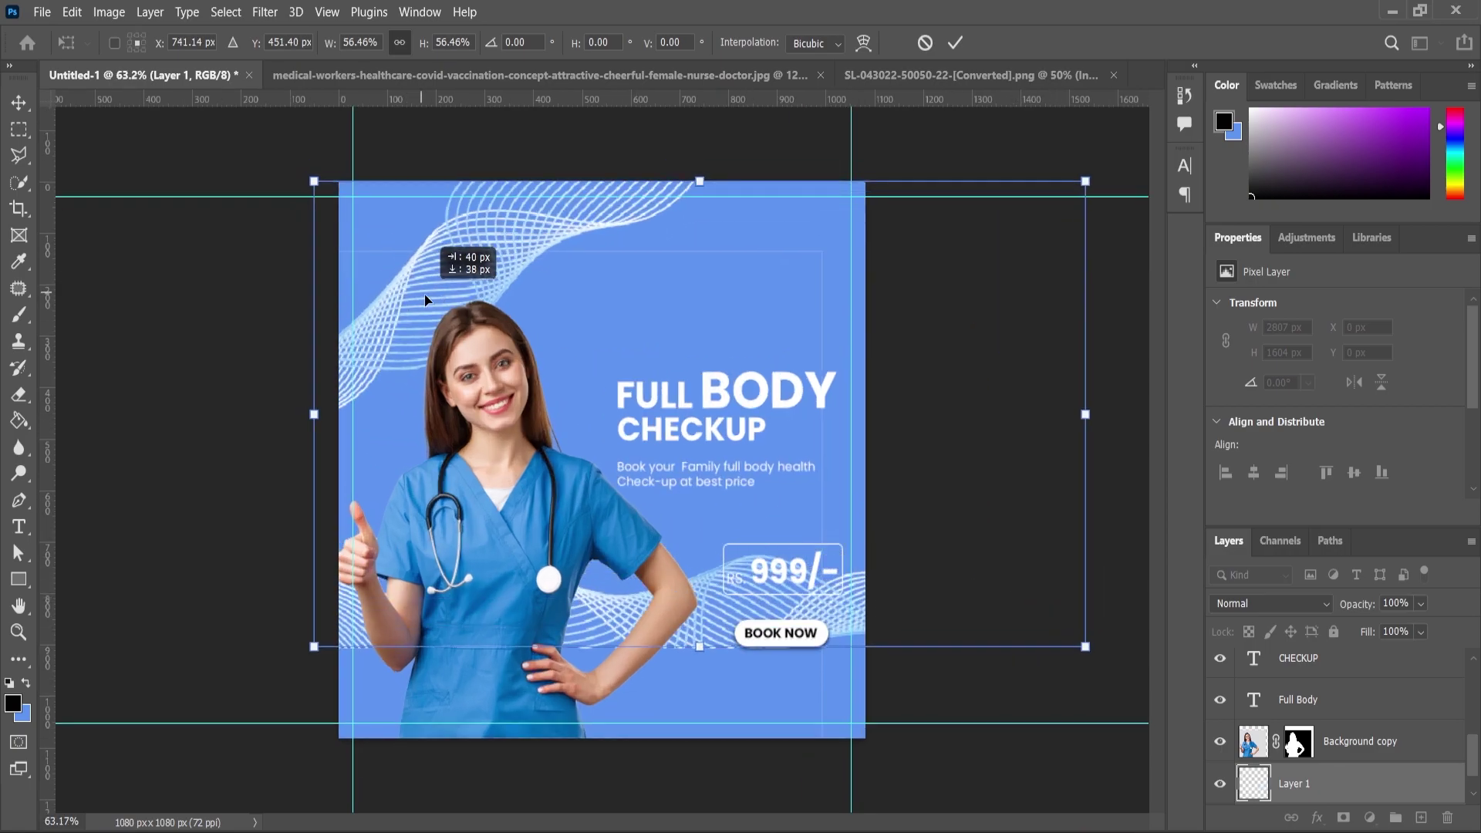
key("Return")
Set the wave pattern's blend mode to Multiply and enlarge it to about 1899 × 1085 px to span the canvas height
left_click(1270, 603)
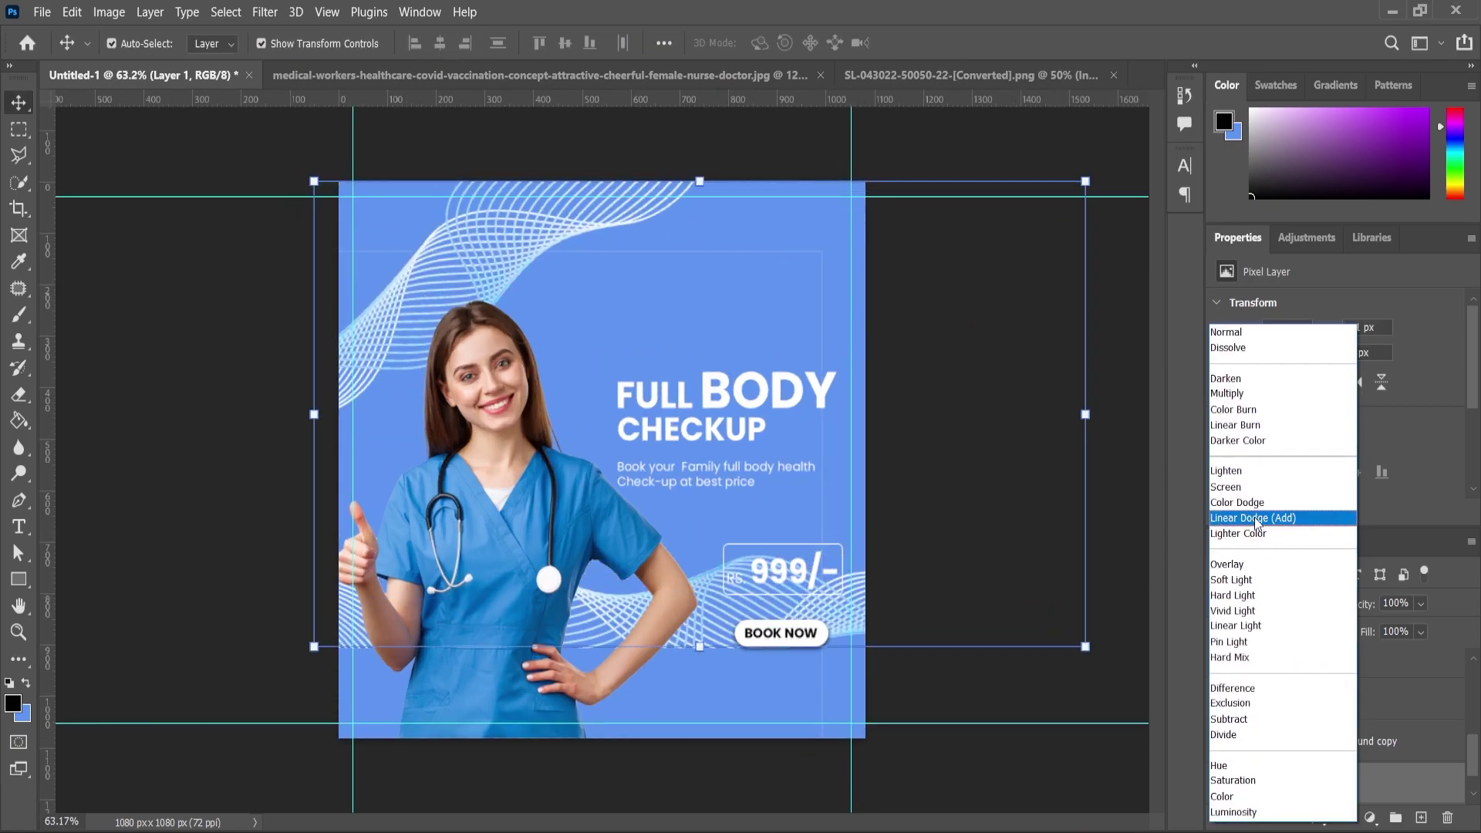
left_click(1238, 401)
key("ctrl+t")
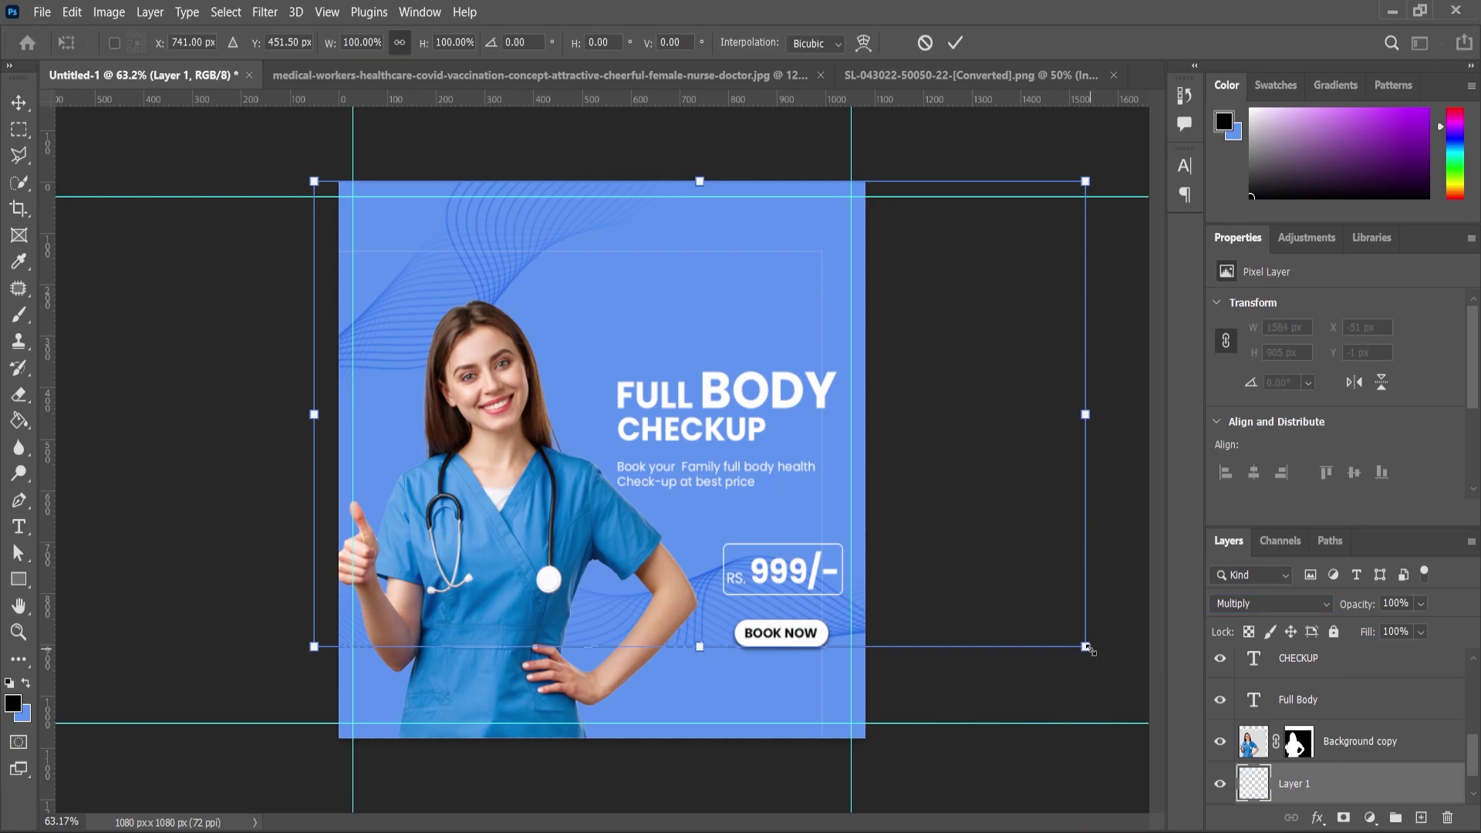
left_click_drag(1085, 646, 1146, 683)
left_click_drag(444, 265, 464, 312)
left_click_drag(272, 188, 264, 185)
left_click_drag(484, 289, 483, 292)
left_click_drag(264, 188, 255, 176)
left_click(18, 633)
scroll(436, 514, "down", 1)
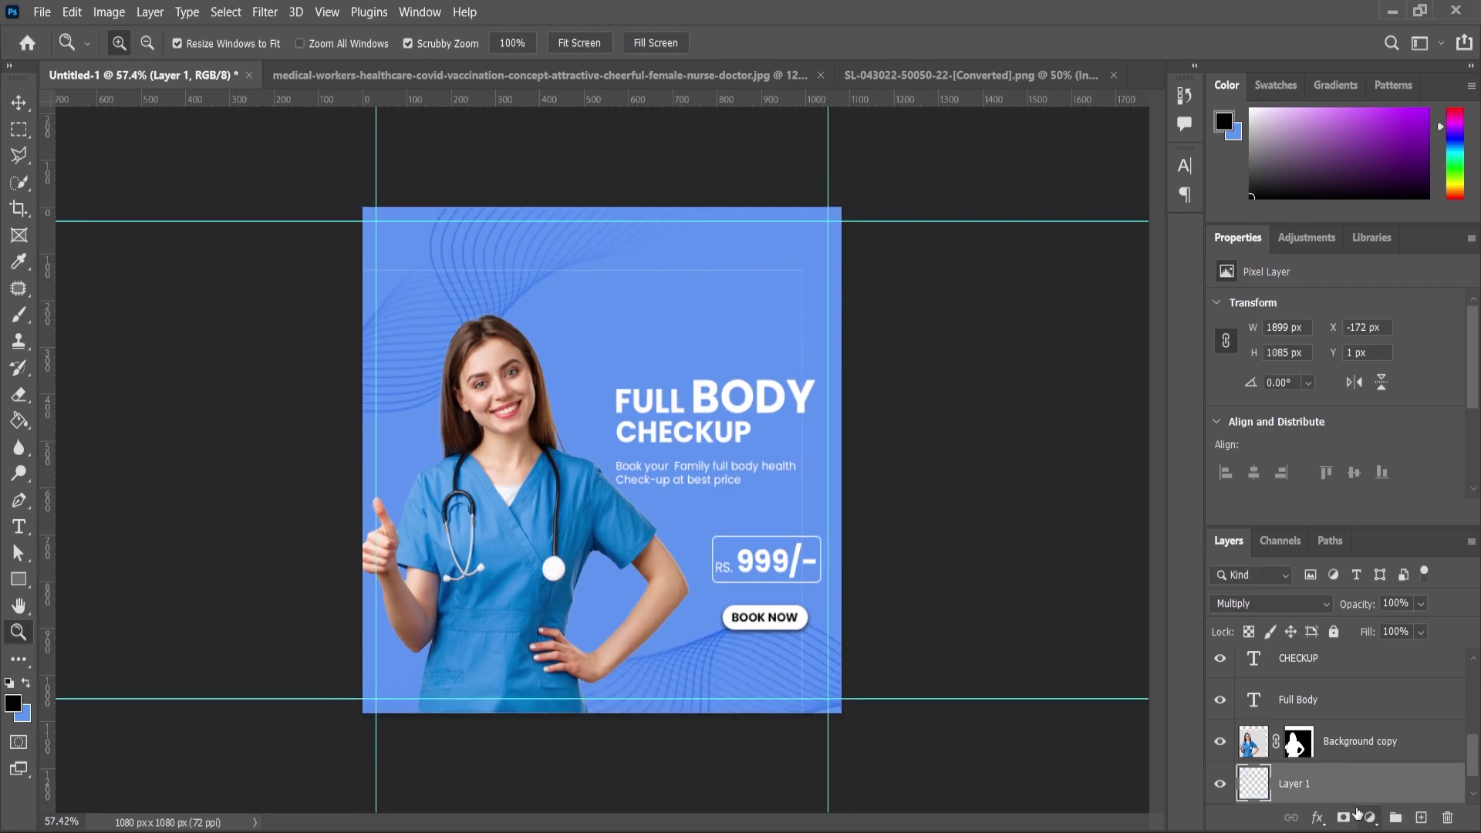
Apply a white (ffffff) Color Overlay to the wave pattern layer and lower its layer opacity to 20%
left_click(1370, 818)
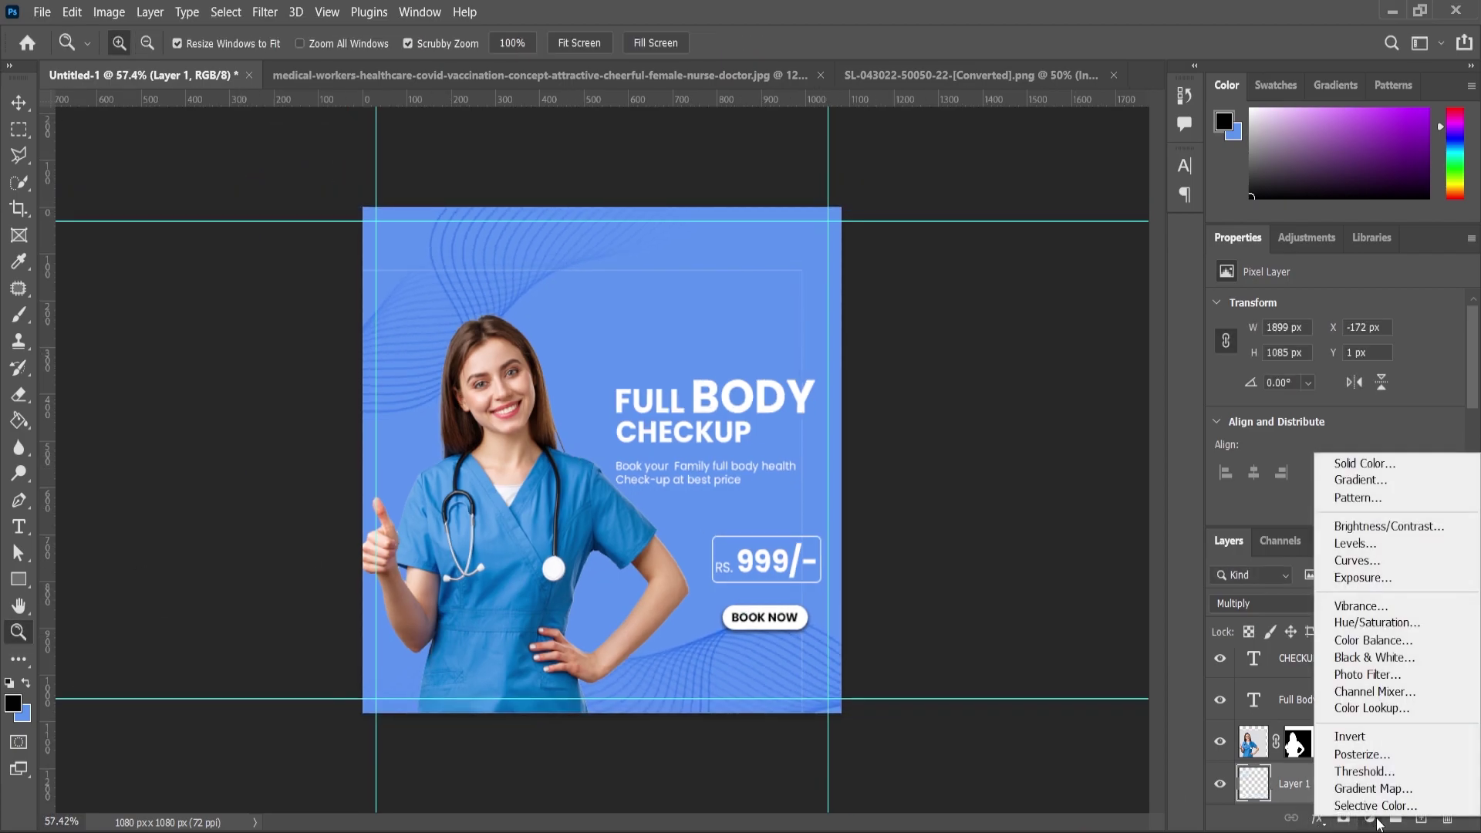
left_click(1315, 817)
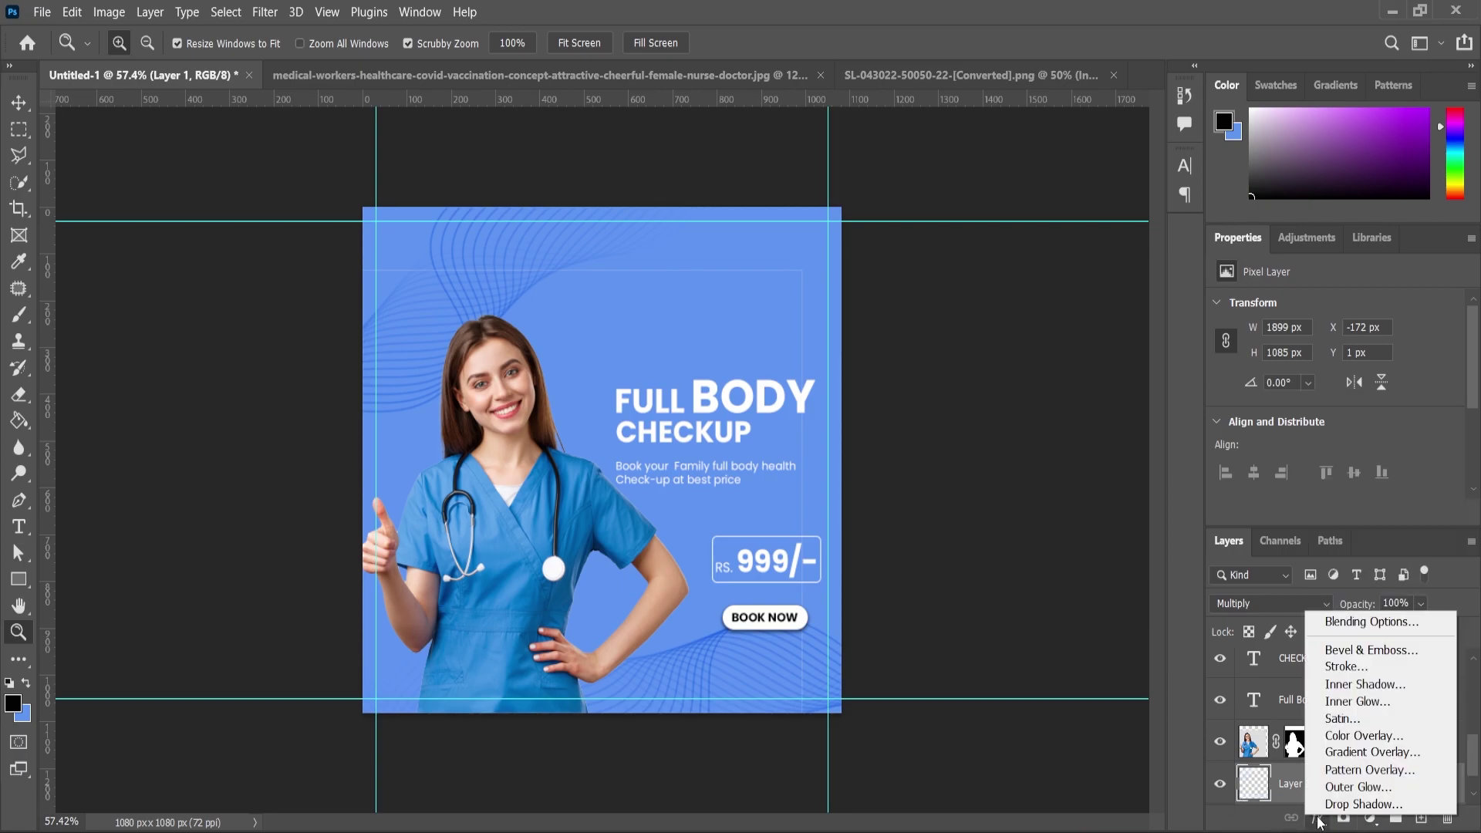
left_click(1361, 643)
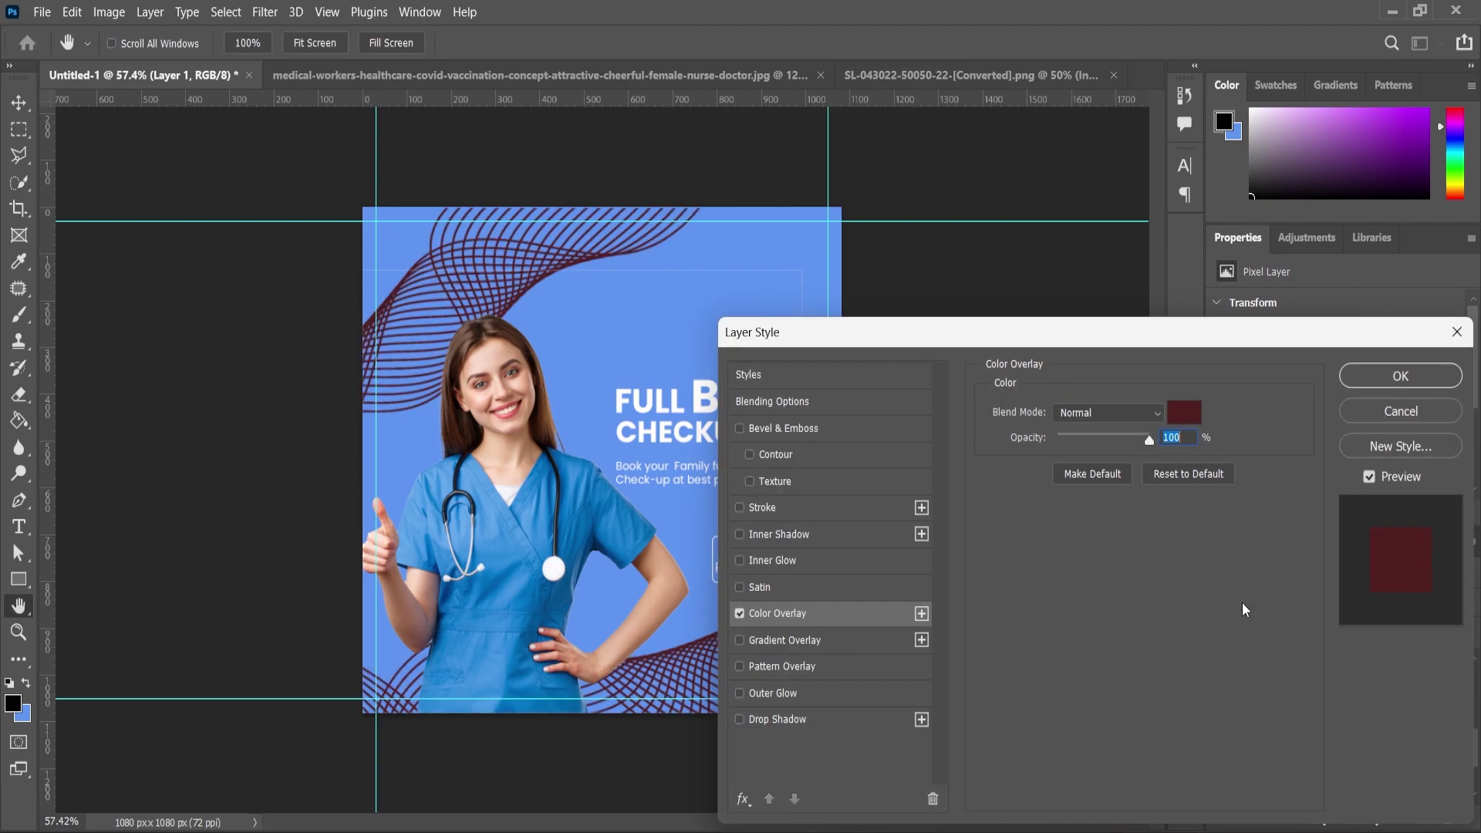
left_click(1183, 411)
type("ffffff")
left_click(1197, 275)
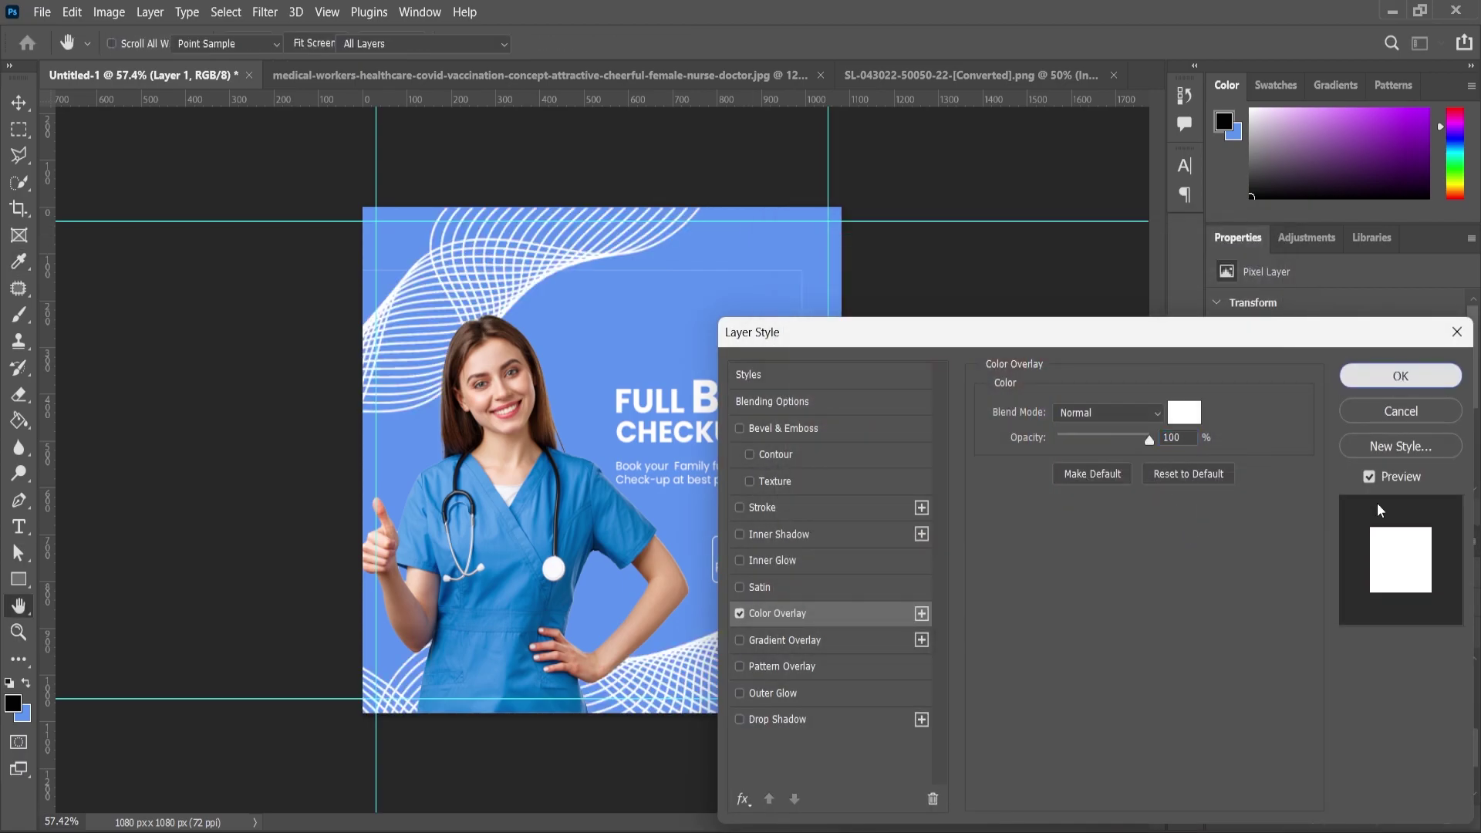
left_click(1401, 376)
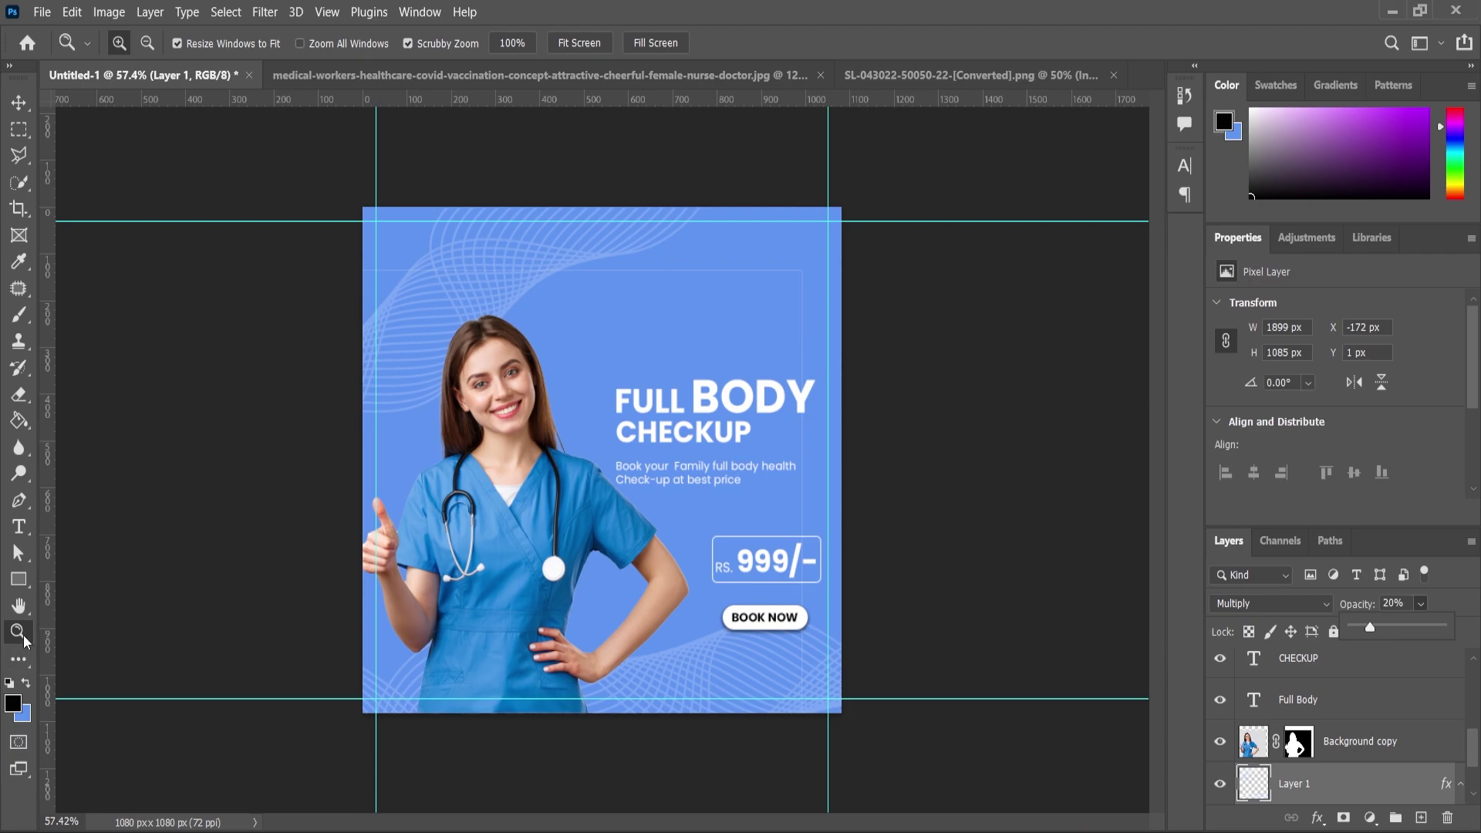
scroll(617, 494, "down", 3)
scroll(671, 525, "up", 3)
scroll(1336, 761, "down", 3)
Create a new layer above the wave pattern and set a light blue foreground colour for the Brush
left_click(1420, 818)
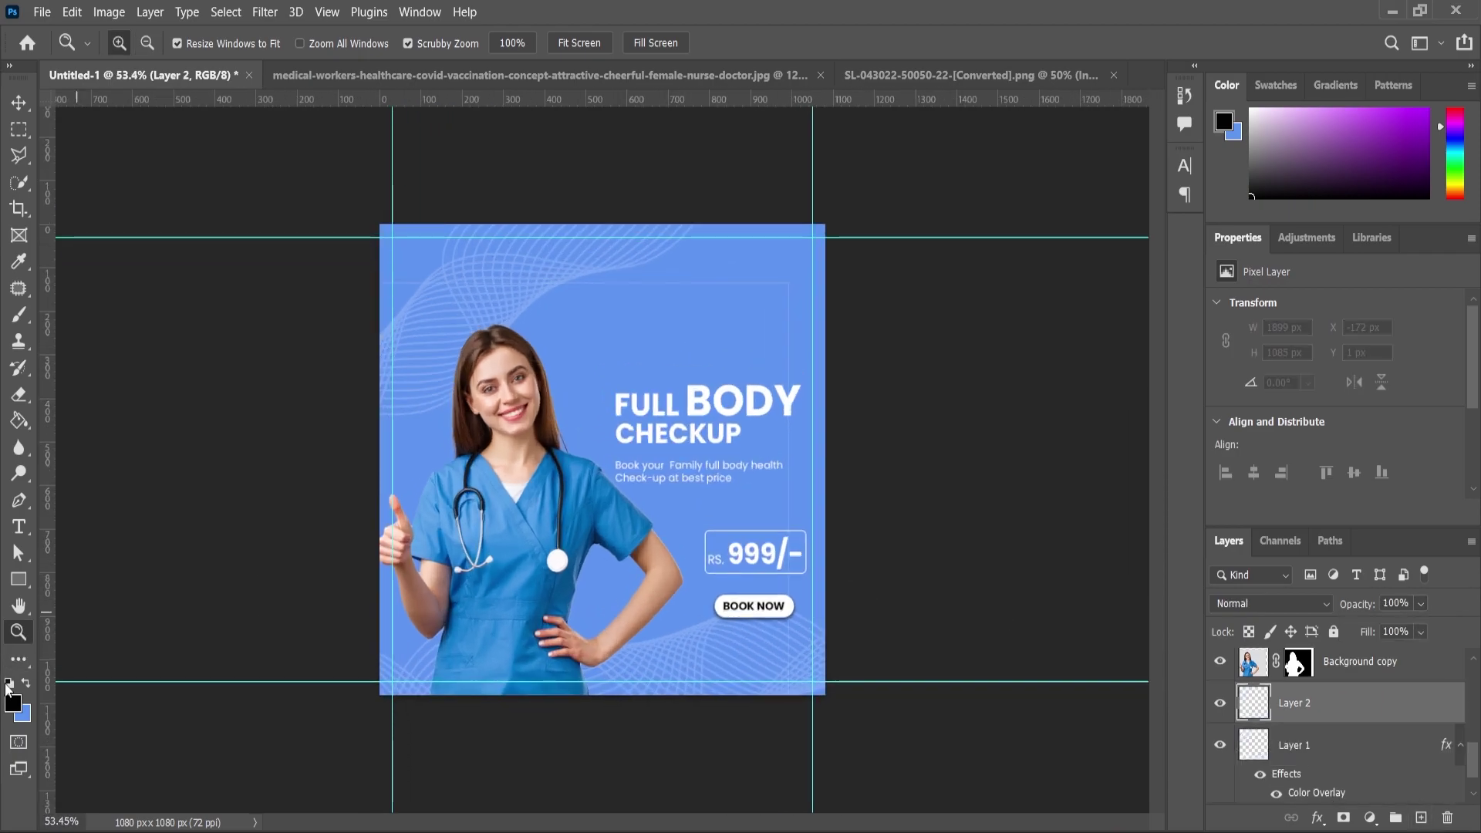
left_click(25, 683)
left_click(12, 702)
left_click(1094, 604)
left_click_drag(906, 288, 868, 283)
key("Return")
key("b")
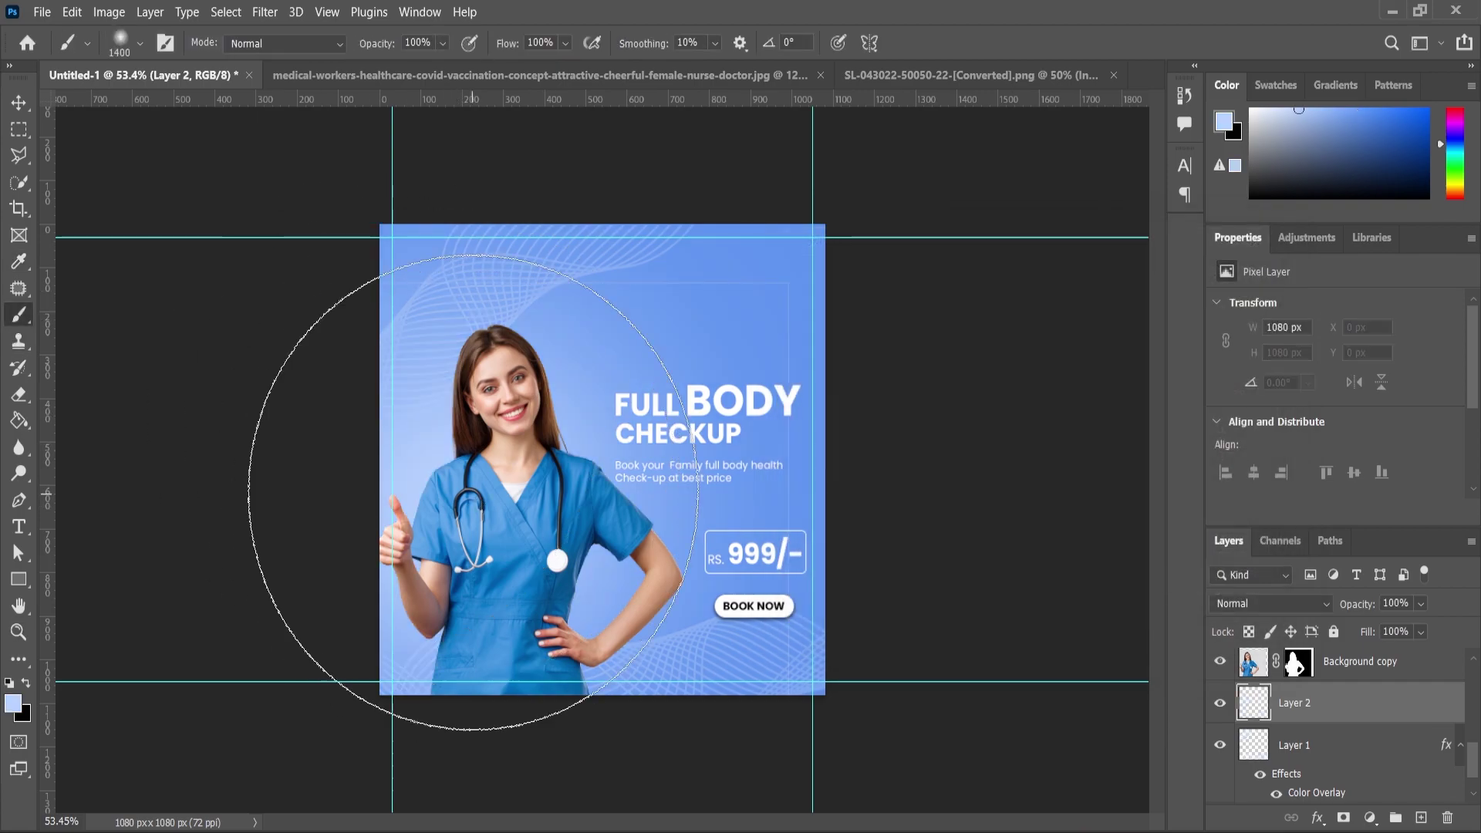
Paint a soft light blue glow behind the nurse on the new layer, reducing the brush size to 1100 px
key("bracketleft")
key("bracketleft")
left_click(464, 474)
key("bracketleft")
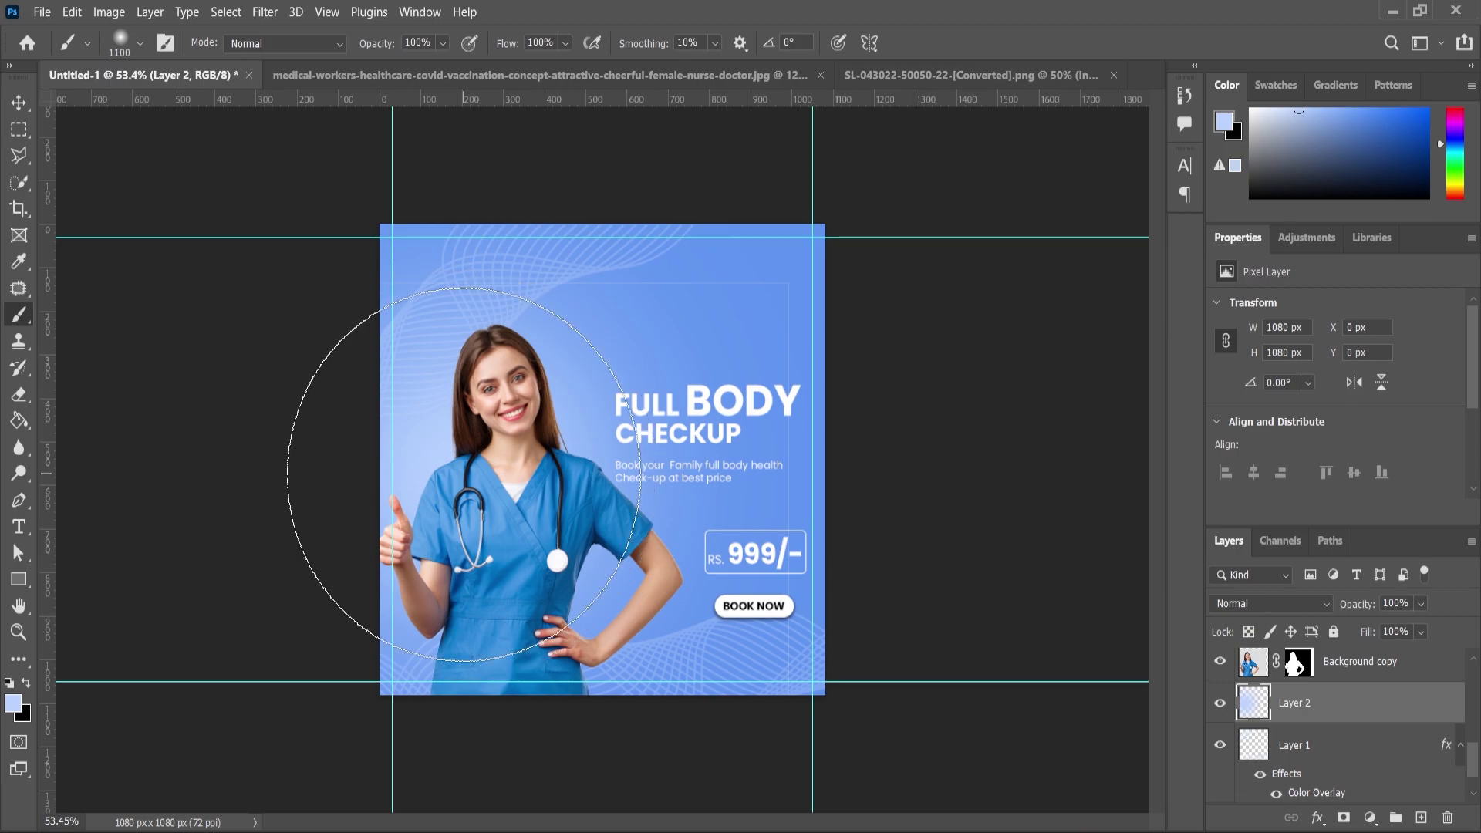
left_click(463, 475)
scroll(564, 500, "up", 1)
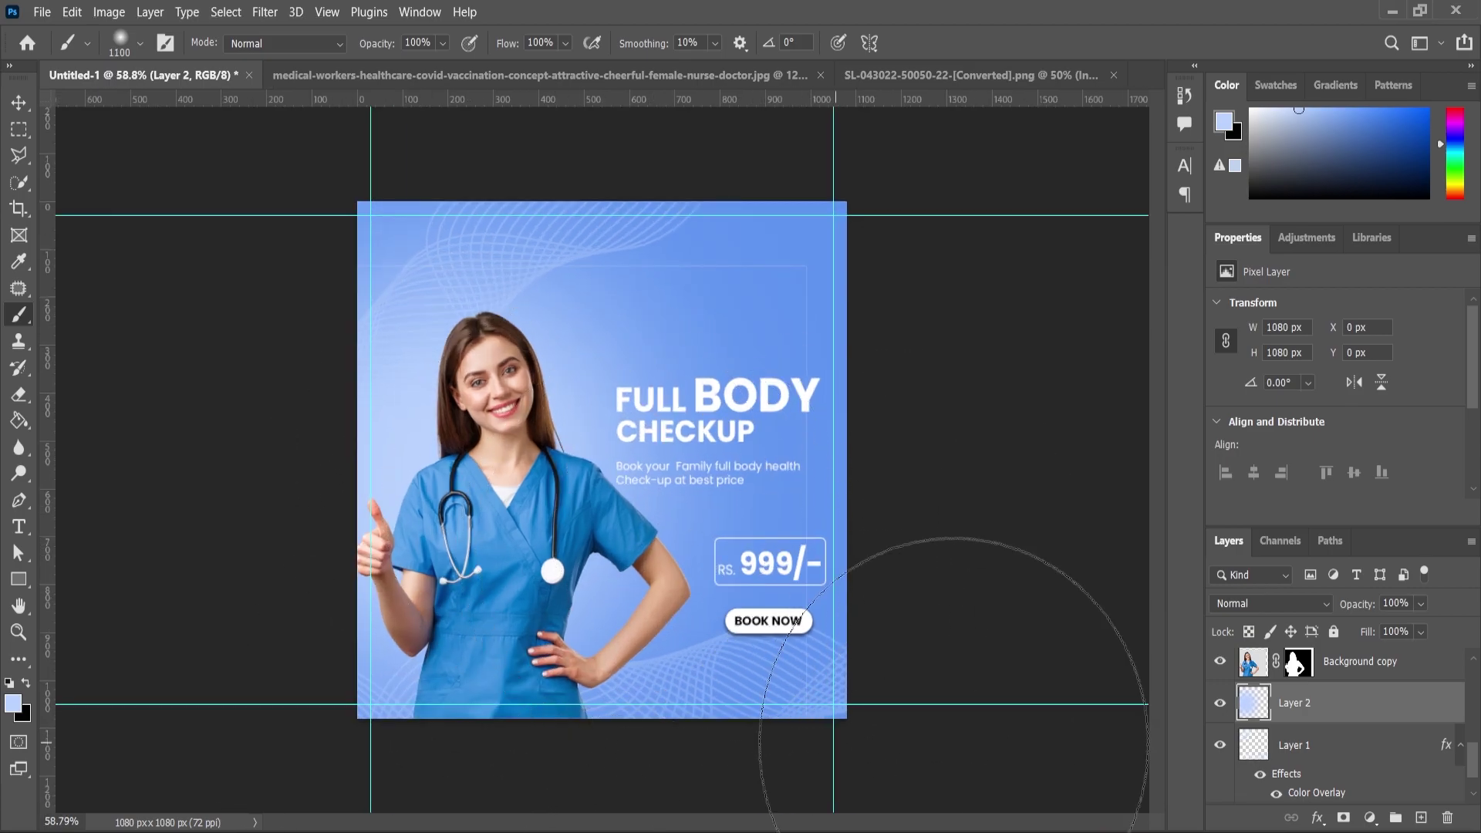
Add a Levels adjustment above the nurse layer with midtones at 0.95 and the white point at 247
left_click(1250, 662)
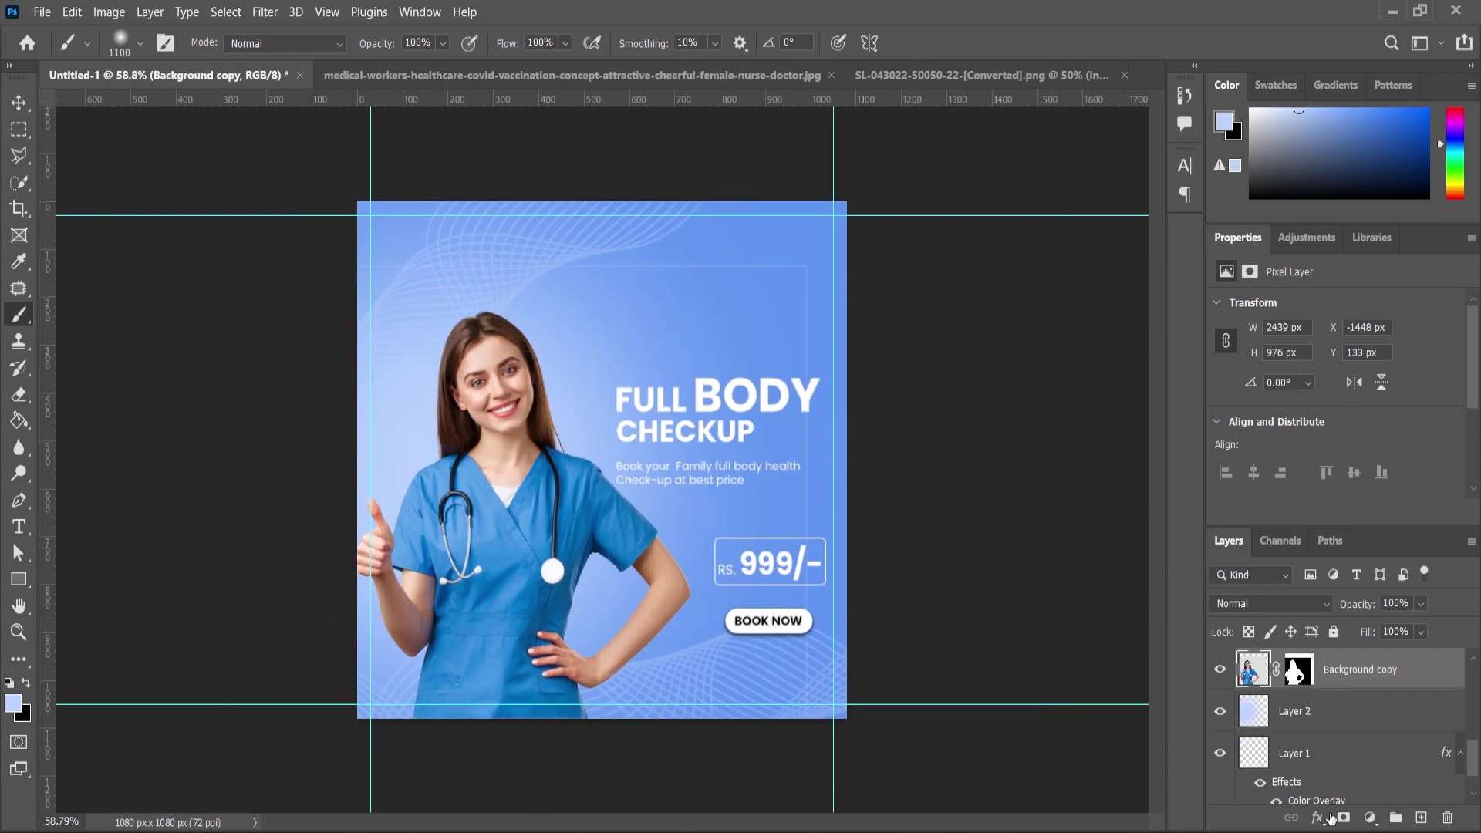
left_click(1331, 816)
left_click(1273, 798)
left_click(1370, 818)
left_click(1367, 548)
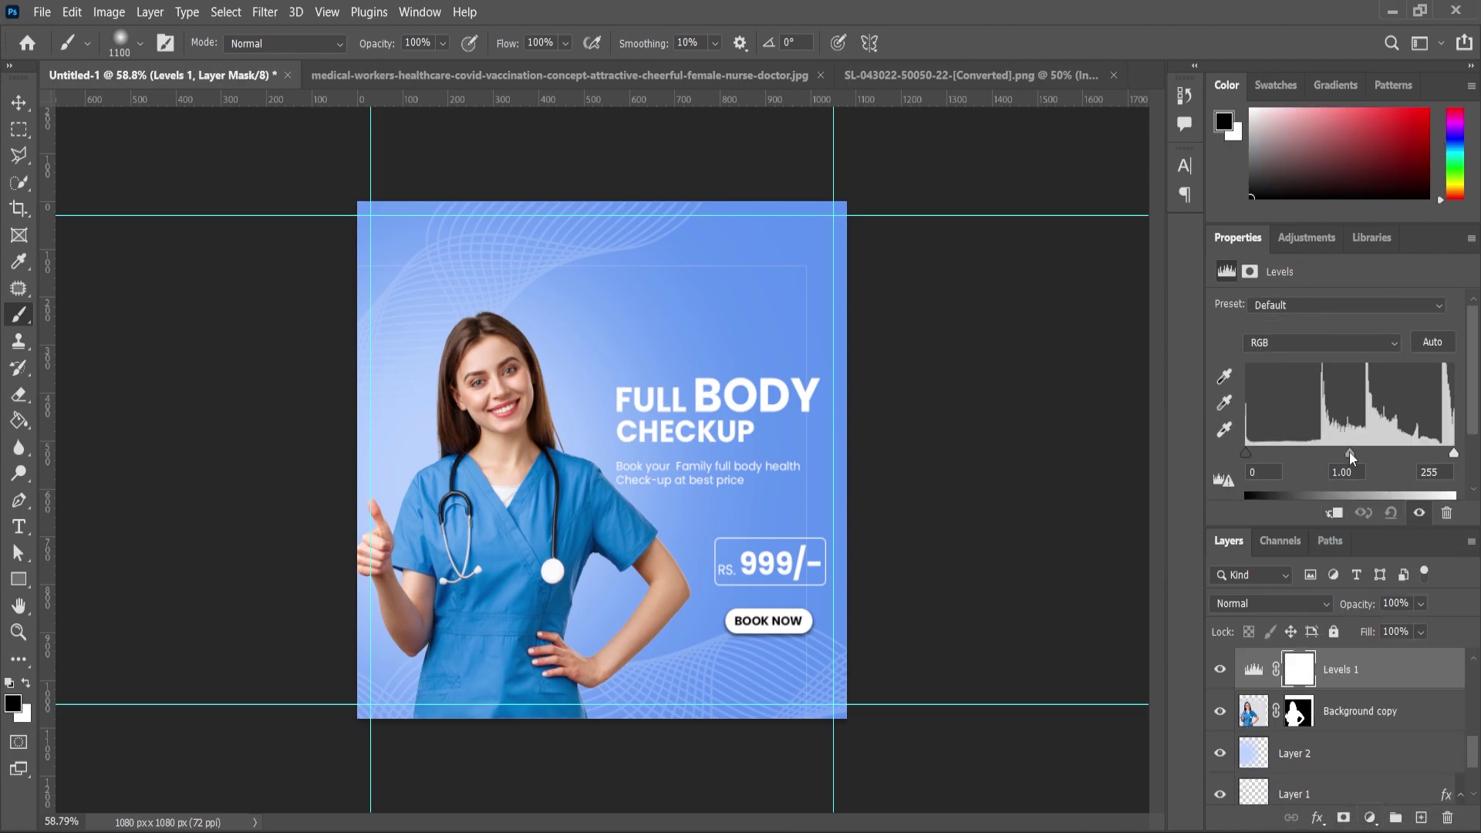
left_click_drag(1349, 455, 1353, 455)
left_click_drag(1453, 453, 1447, 458)
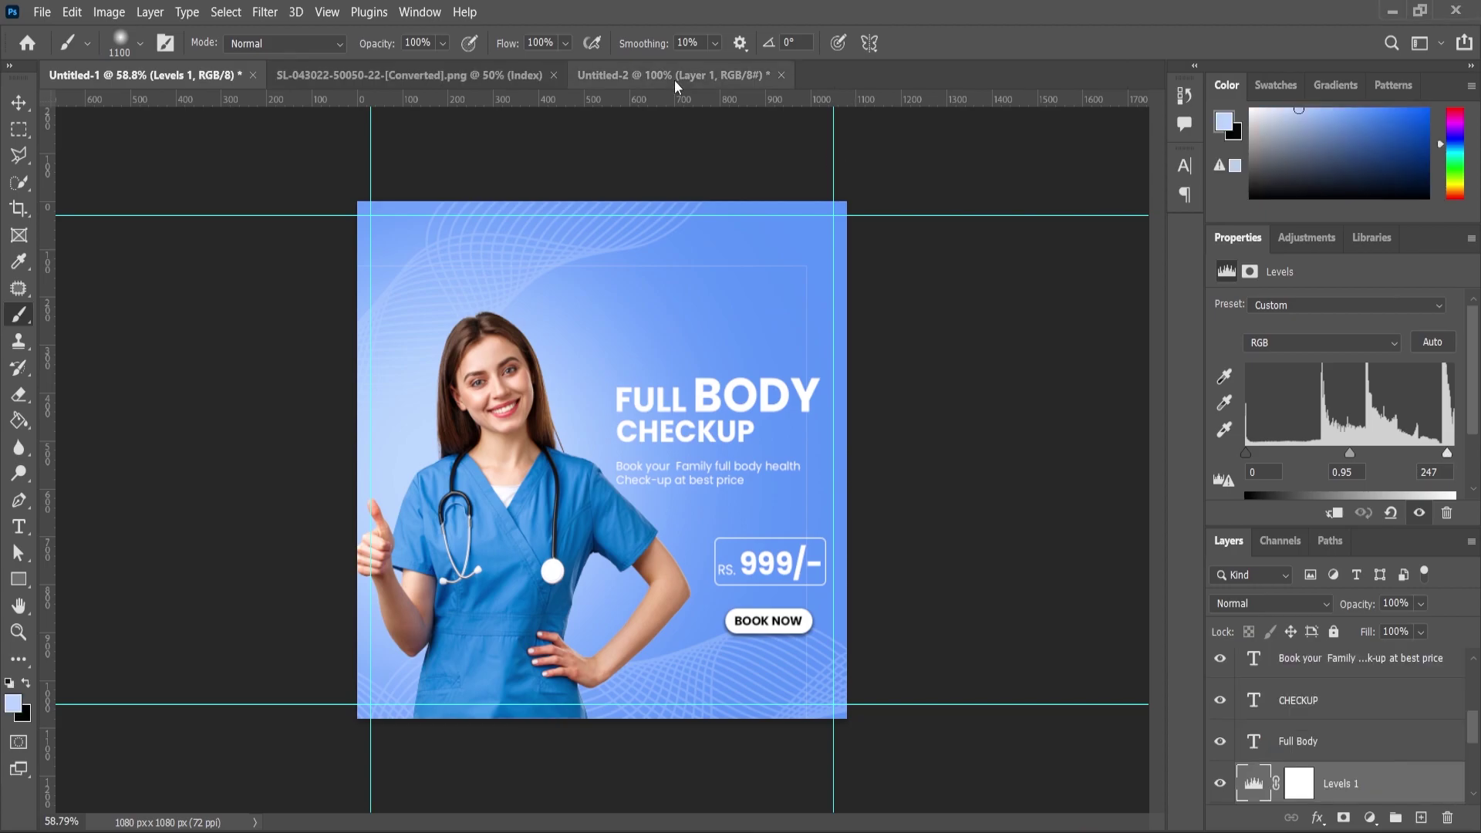
Copy the white diamond-textured image from Untitled-2 and paste it directly above the Background layer of the Untitled-1 post
left_click(677, 83)
key("ctrl+a")
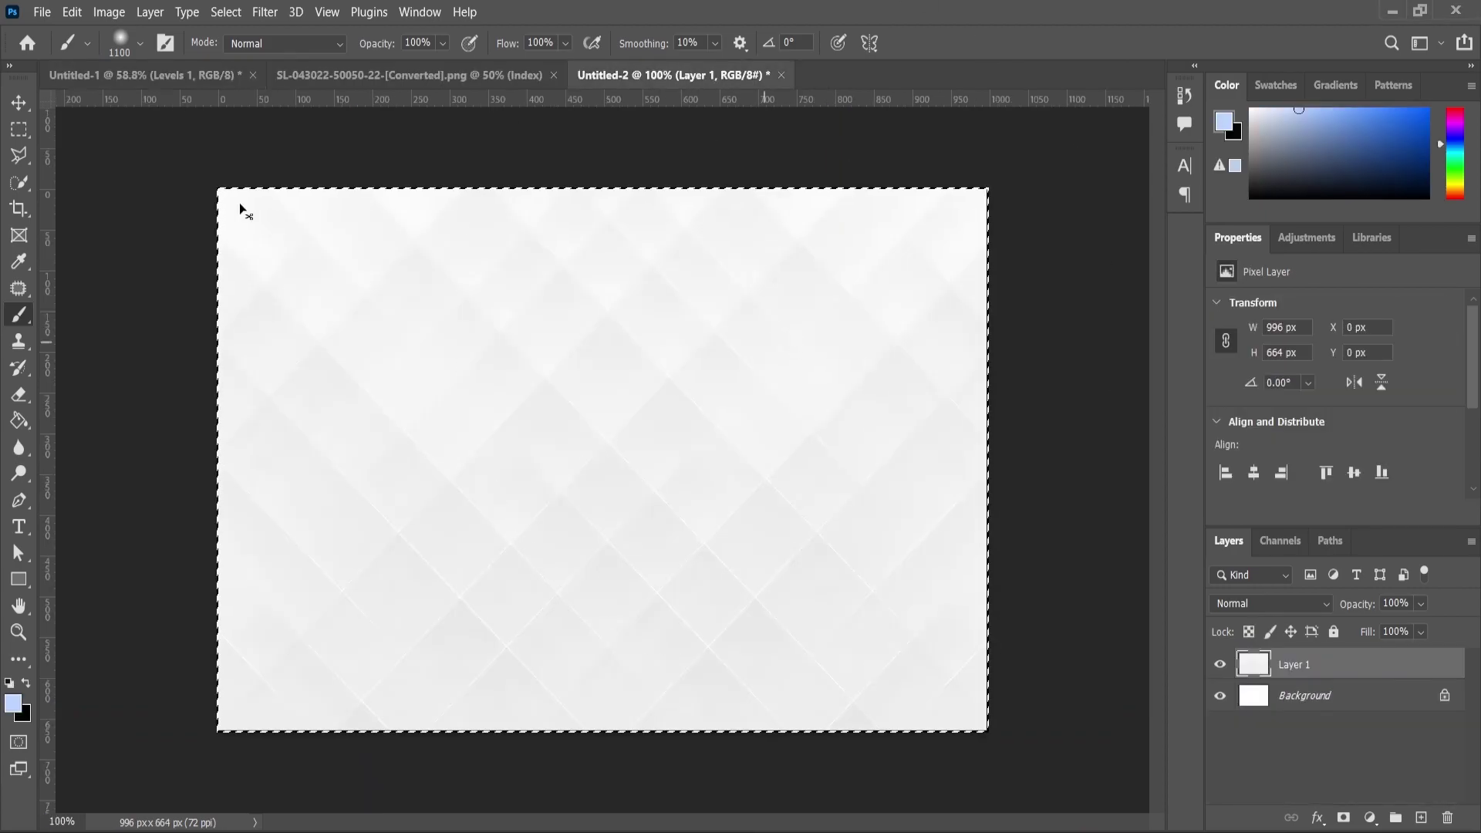
left_click(189, 75)
left_click(1303, 785)
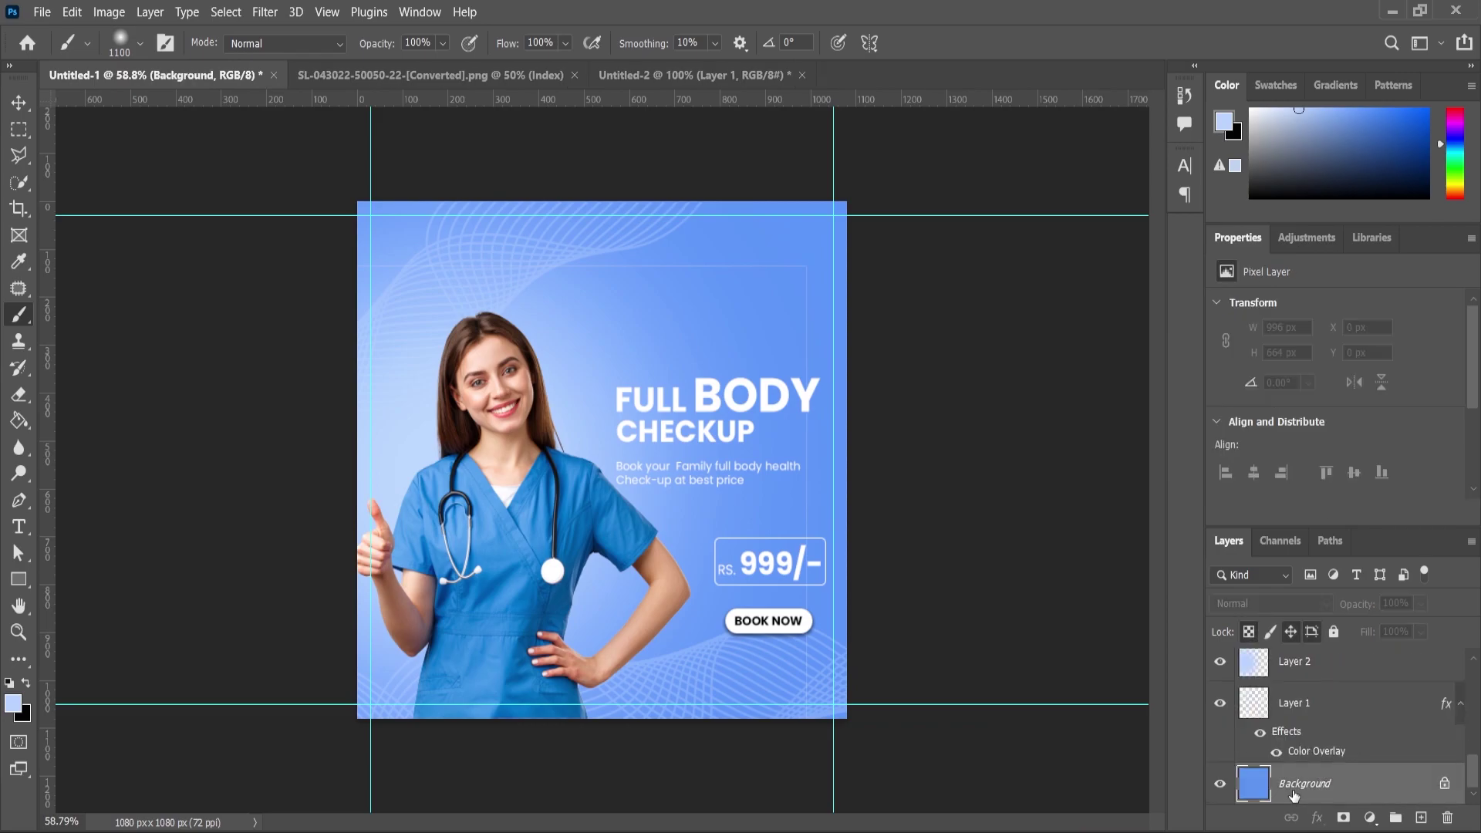
key("ctrl+v")
key("v")
Scale the pasted texture to about 1614 × 1076 px so it covers the canvas, and set its blend mode to Multiply
key("ctrl+t")
left_click_drag(827, 296, 970, 200)
key("Return")
left_click(1271, 603)
left_click(1251, 401)
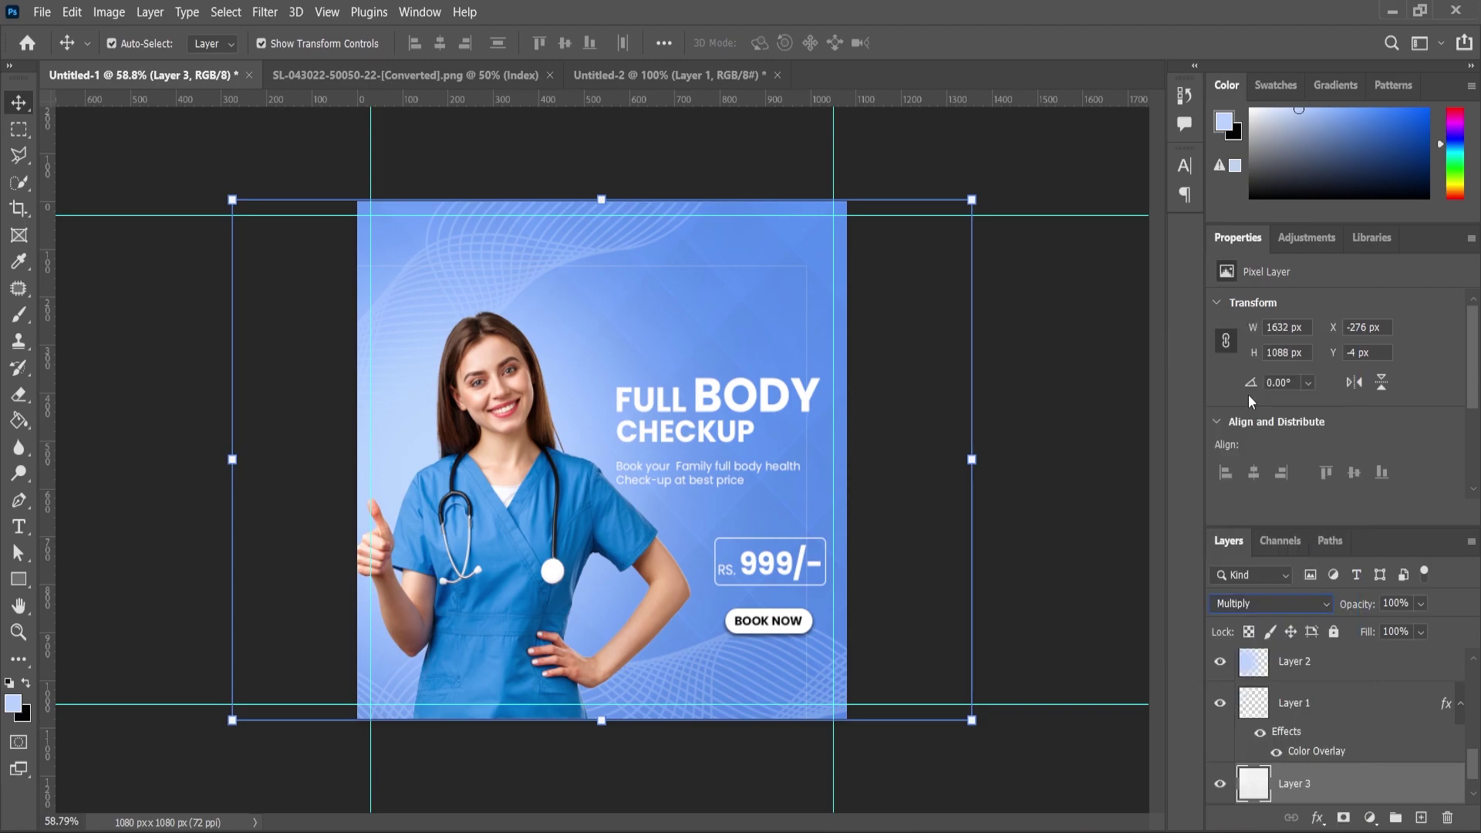
left_click_drag(974, 723, 968, 718)
Unlock the Background layer and add a Levels adjustment directly above it with the black point at 2 and midtones at 0.92
left_click(19, 632)
left_click_drag(626, 420, 776, 453)
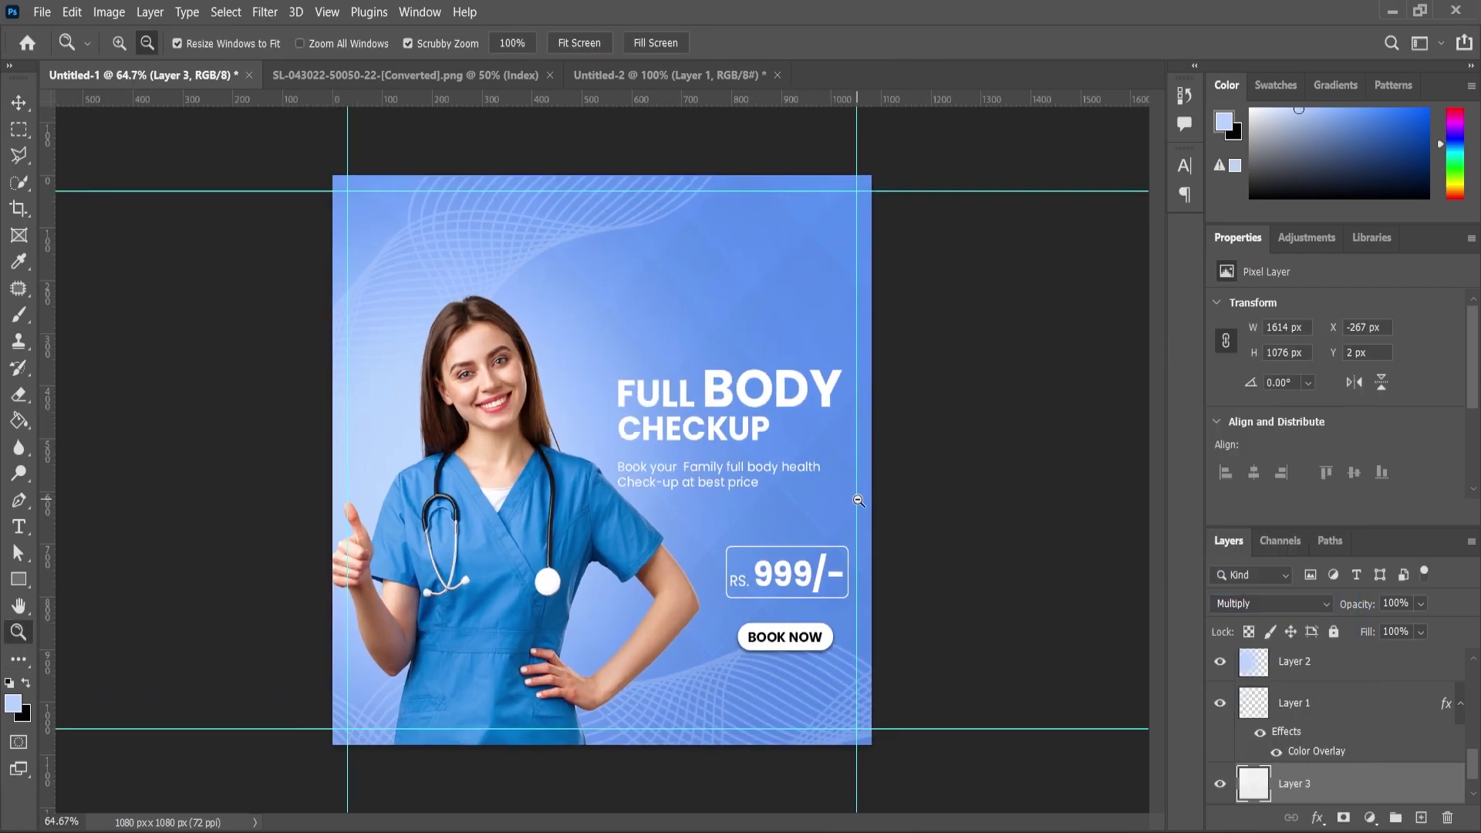
scroll(1293, 802, "down", 2)
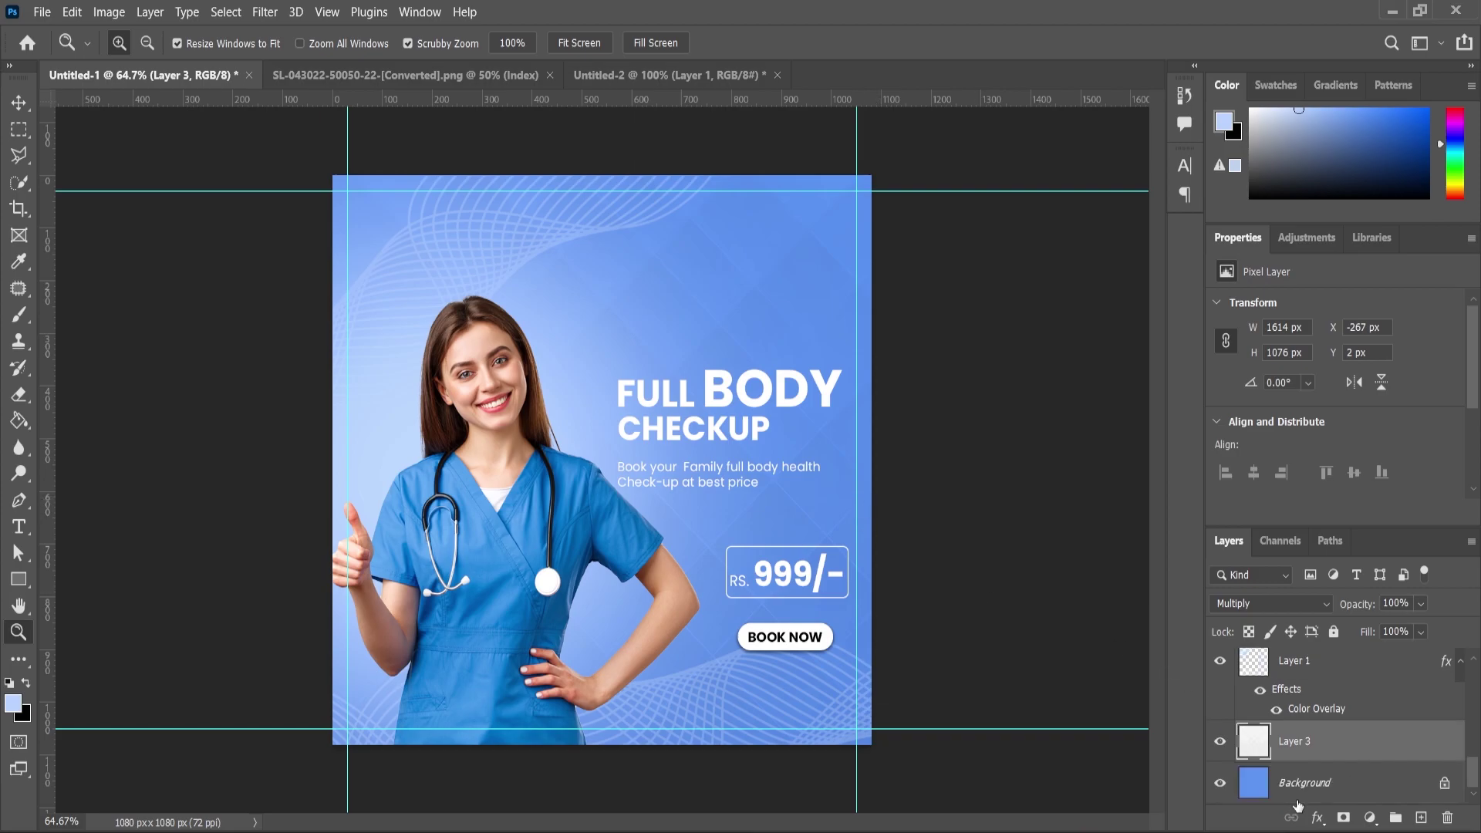
left_click(1299, 788)
right_click(1299, 788)
left_click(1314, 819)
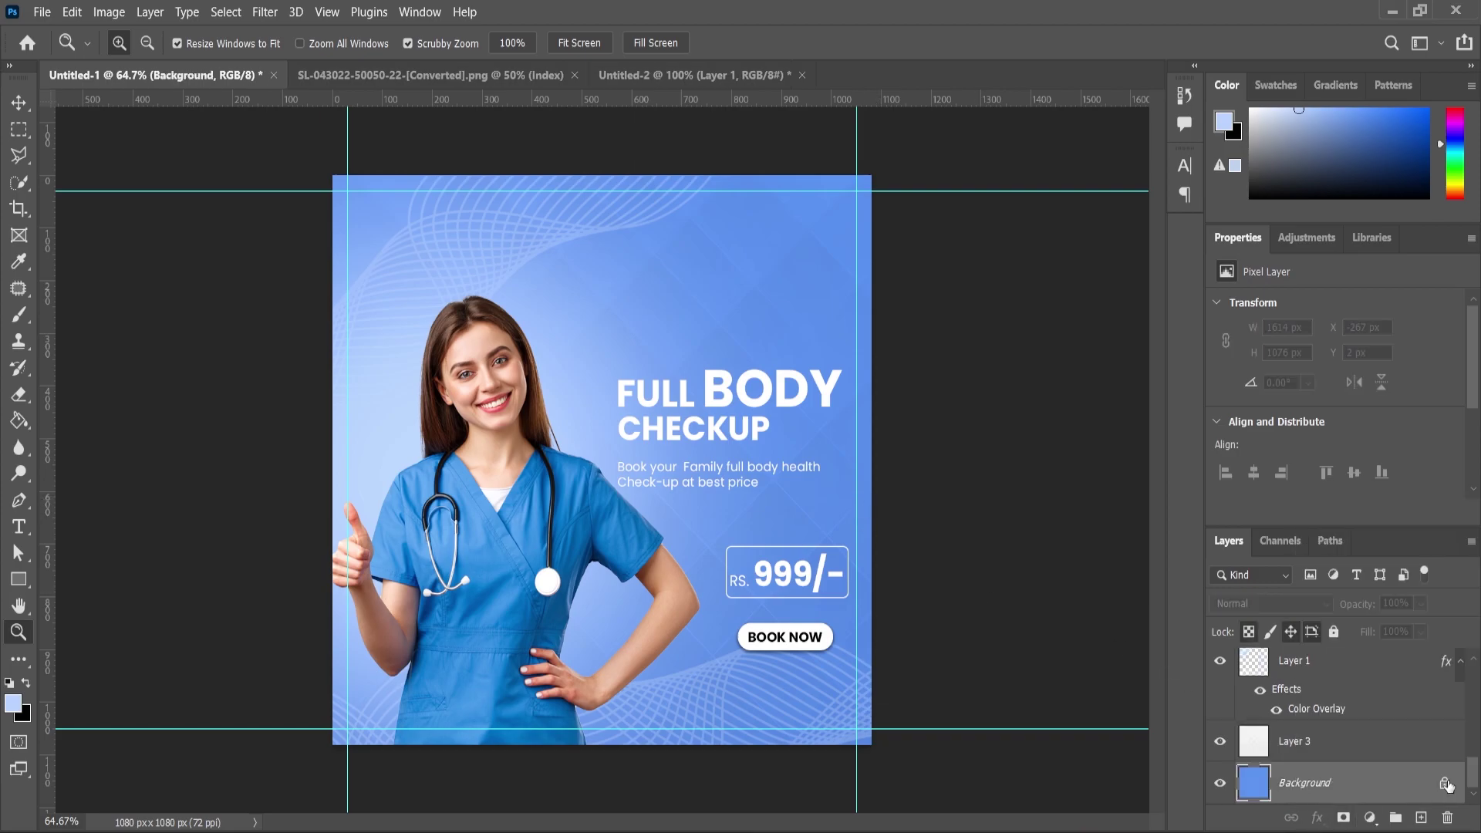
left_click(1446, 784)
left_click(1367, 817)
left_click(1349, 549)
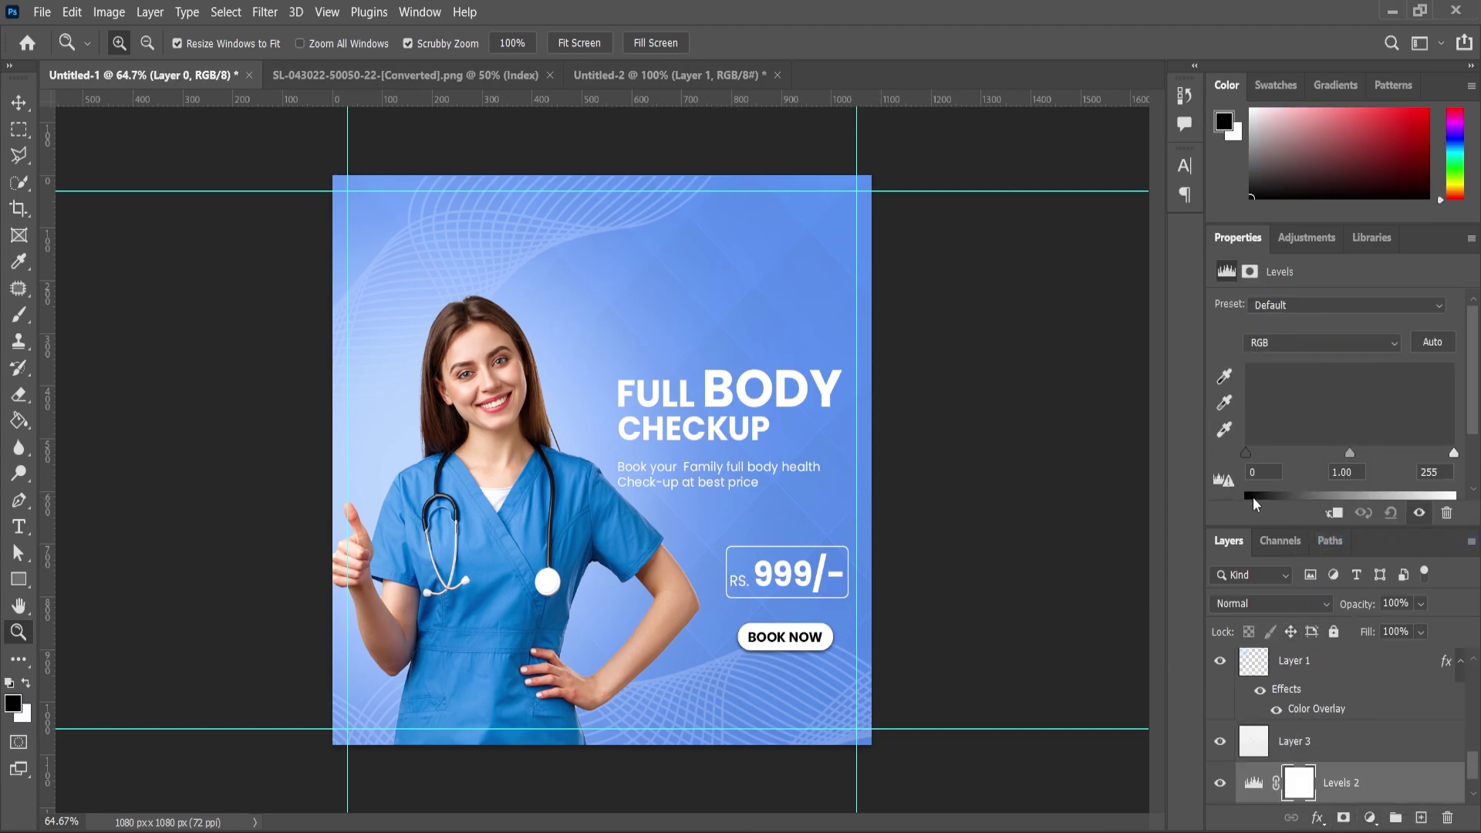
left_click_drag(1454, 454, 1450, 455)
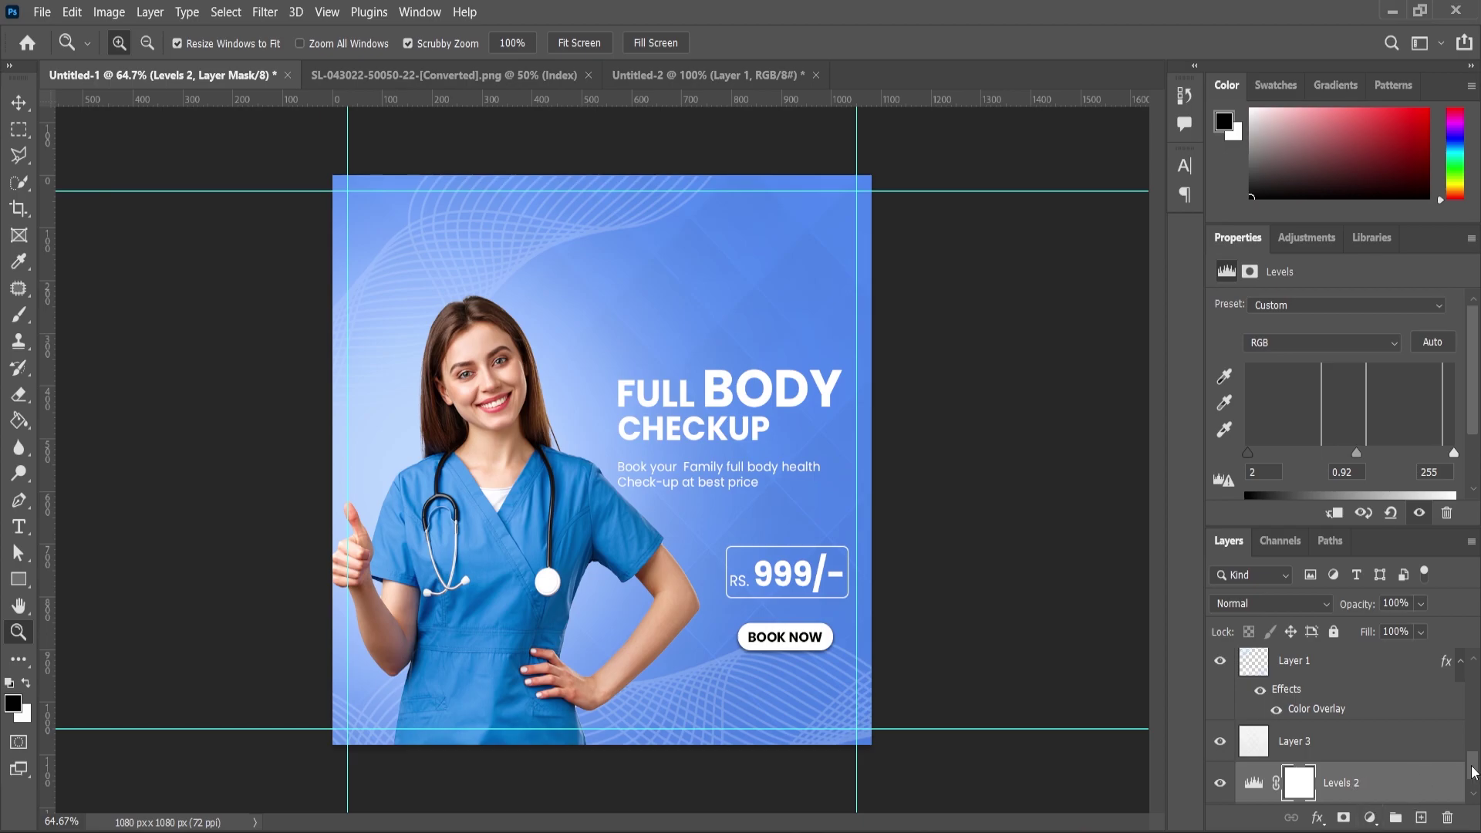
Draw a 1021 × 1015 px rectangle along the margin guides on a new top layer, with no fill and a 2 px white stroke
left_click_drag(1471, 771, 1472, 777)
scroll(1303, 763, "up", 5)
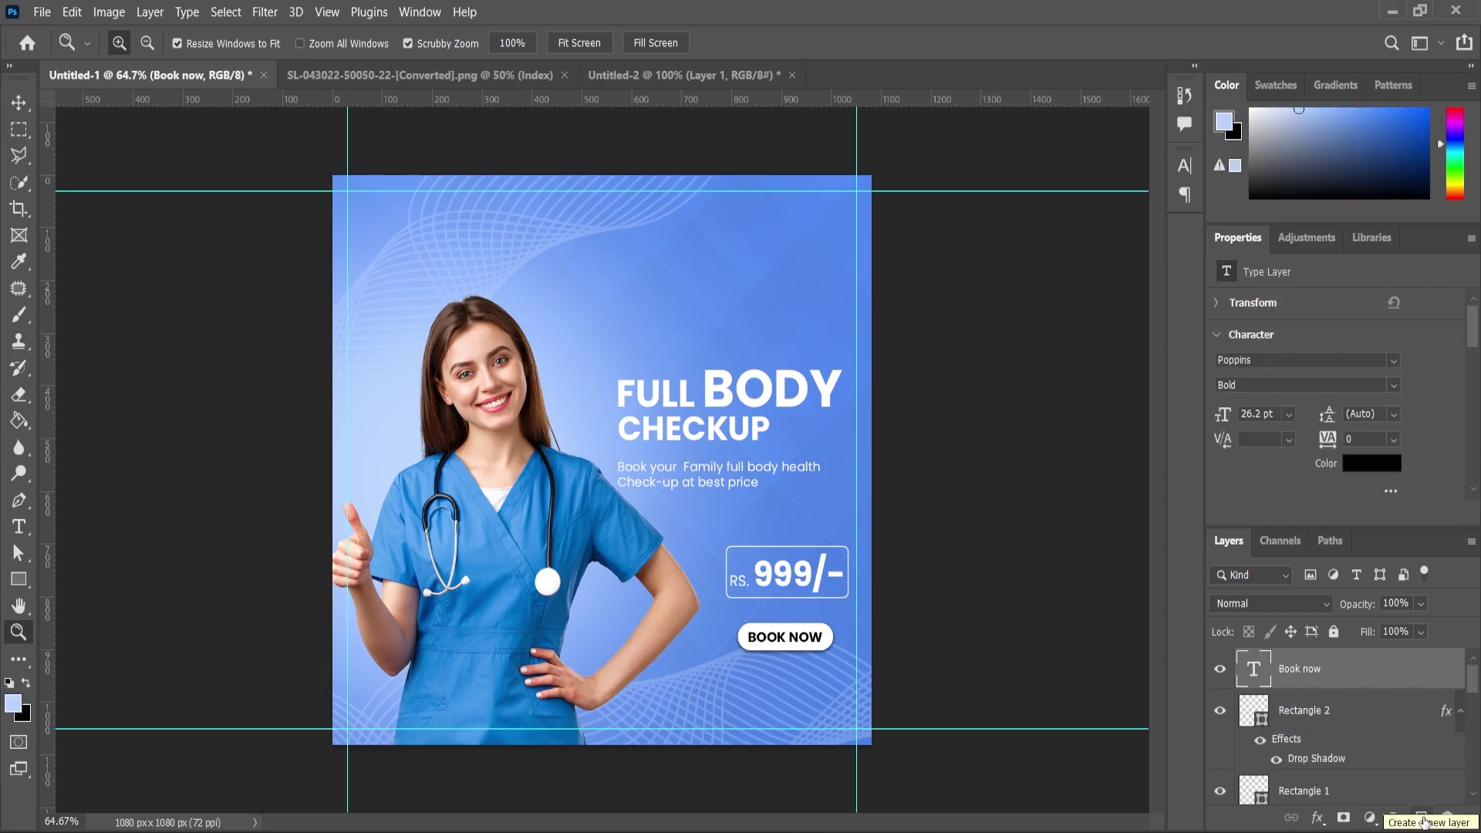
left_click(1423, 822)
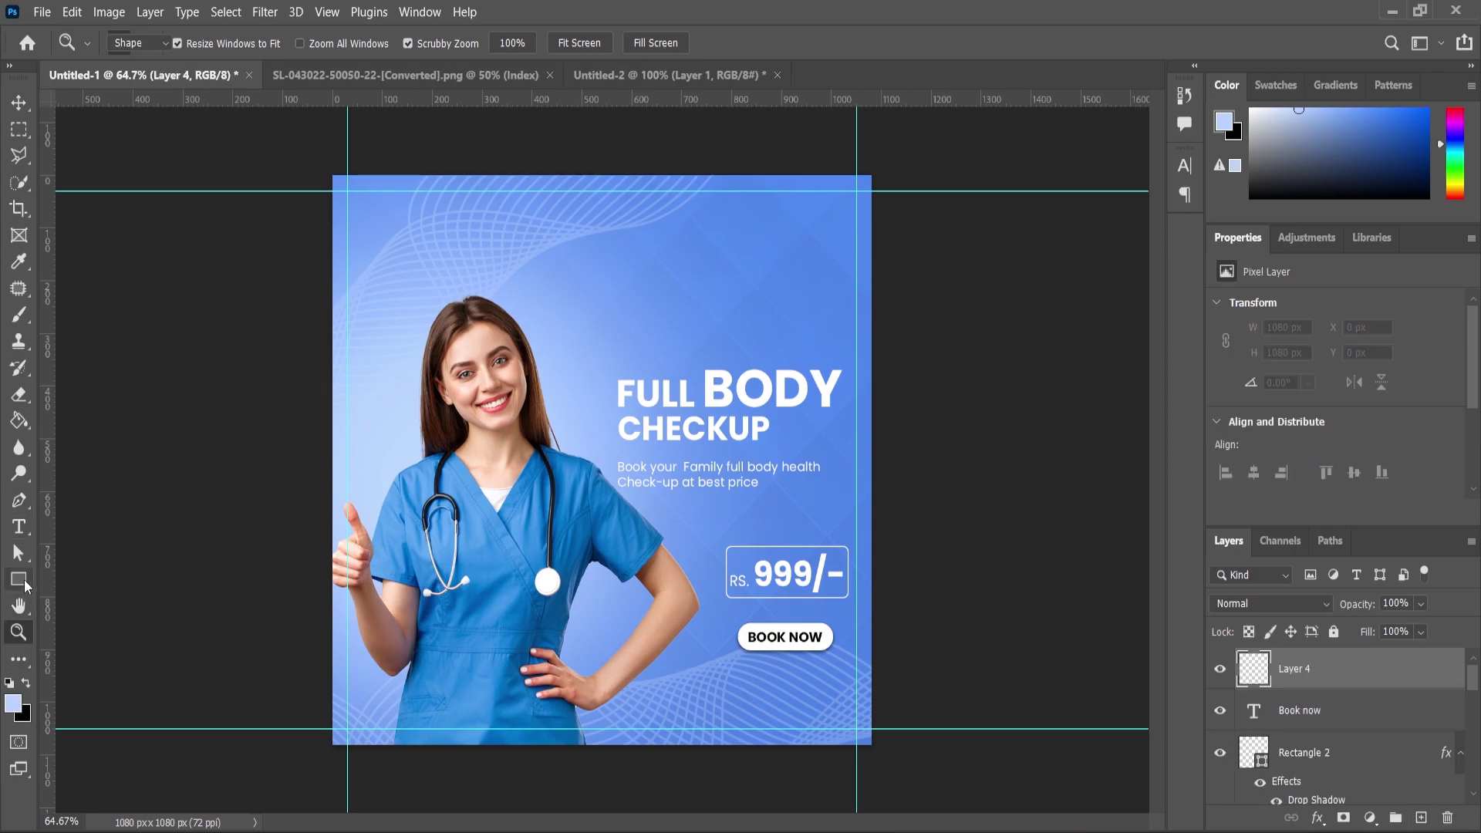
left_click(21, 583)
left_click_drag(347, 191, 856, 725)
left_click(1277, 481)
left_click(1276, 451)
left_click(1277, 451)
left_click(1223, 491)
left_click(1324, 449)
scroll(1303, 491, "down", 1)
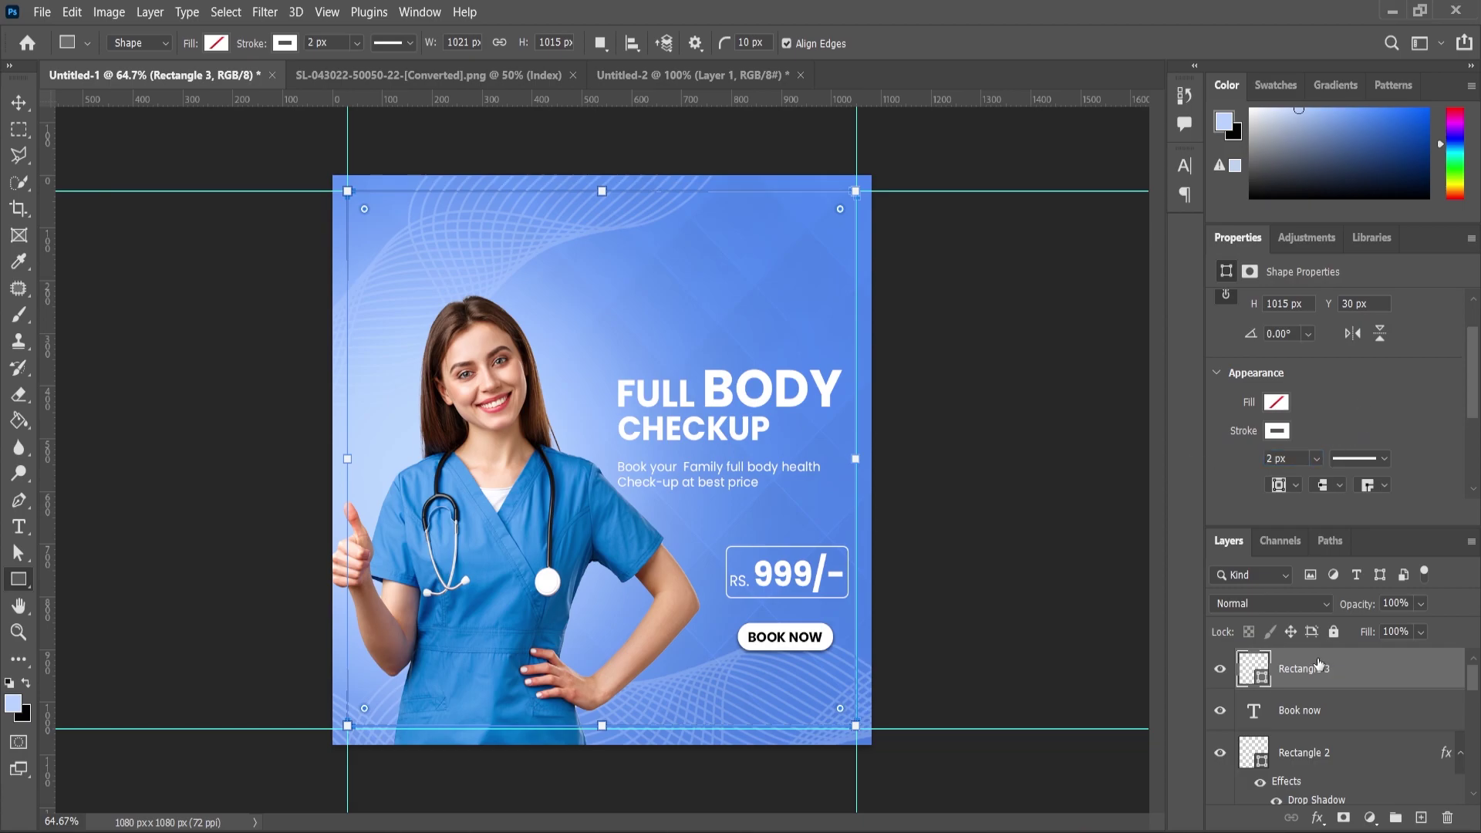
Move the rectangular frame layer below the nurse, directly above the light blue glow layer, and hide the guides
mouse_move(1302, 673)
left_mouse_down()
mouse_move(1303, 802)
mouse_move(1301, 648)
left_mouse_up()
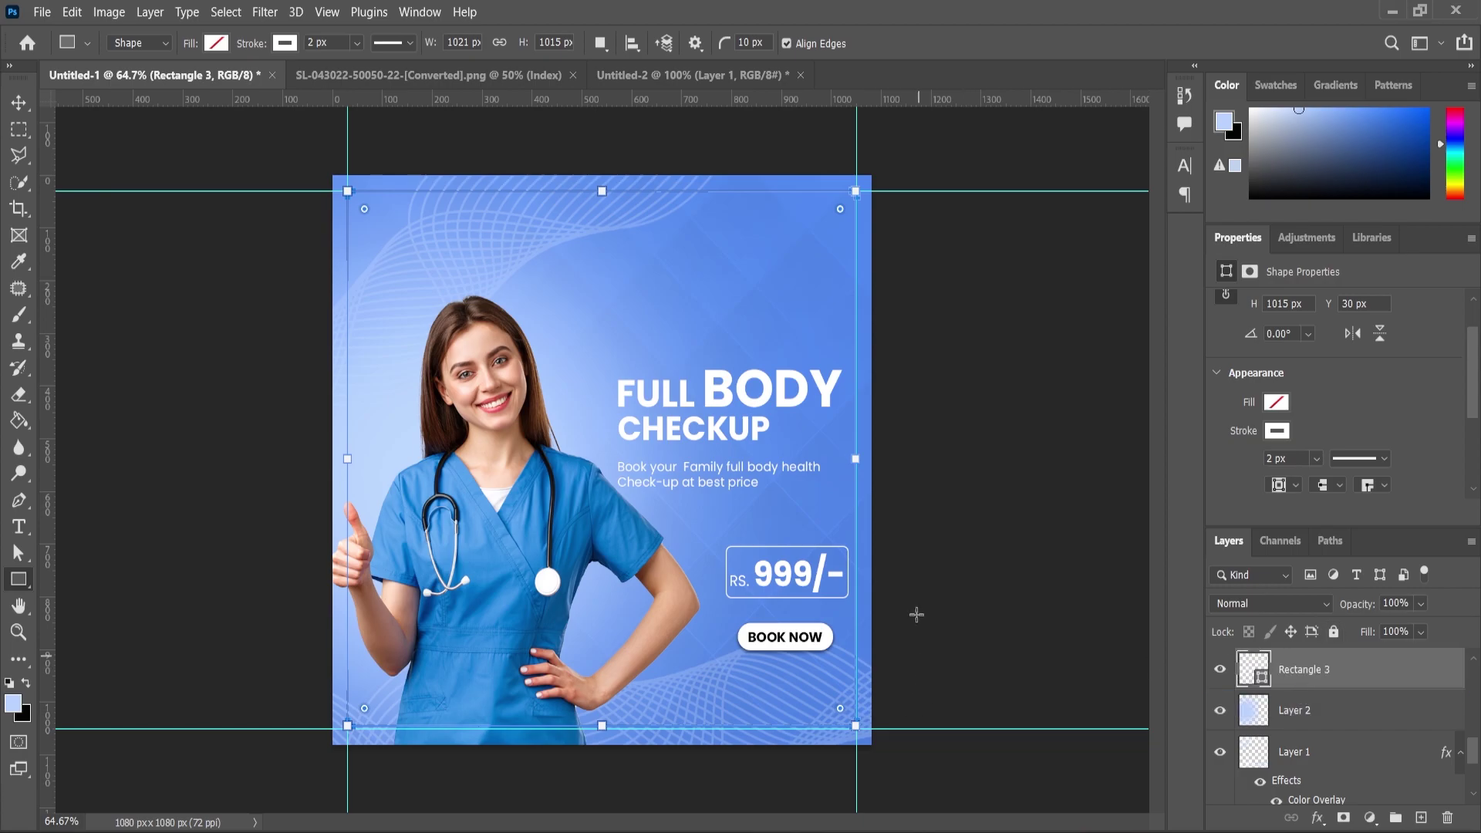
left_click(17, 637)
scroll(1302, 478, "down", 2)
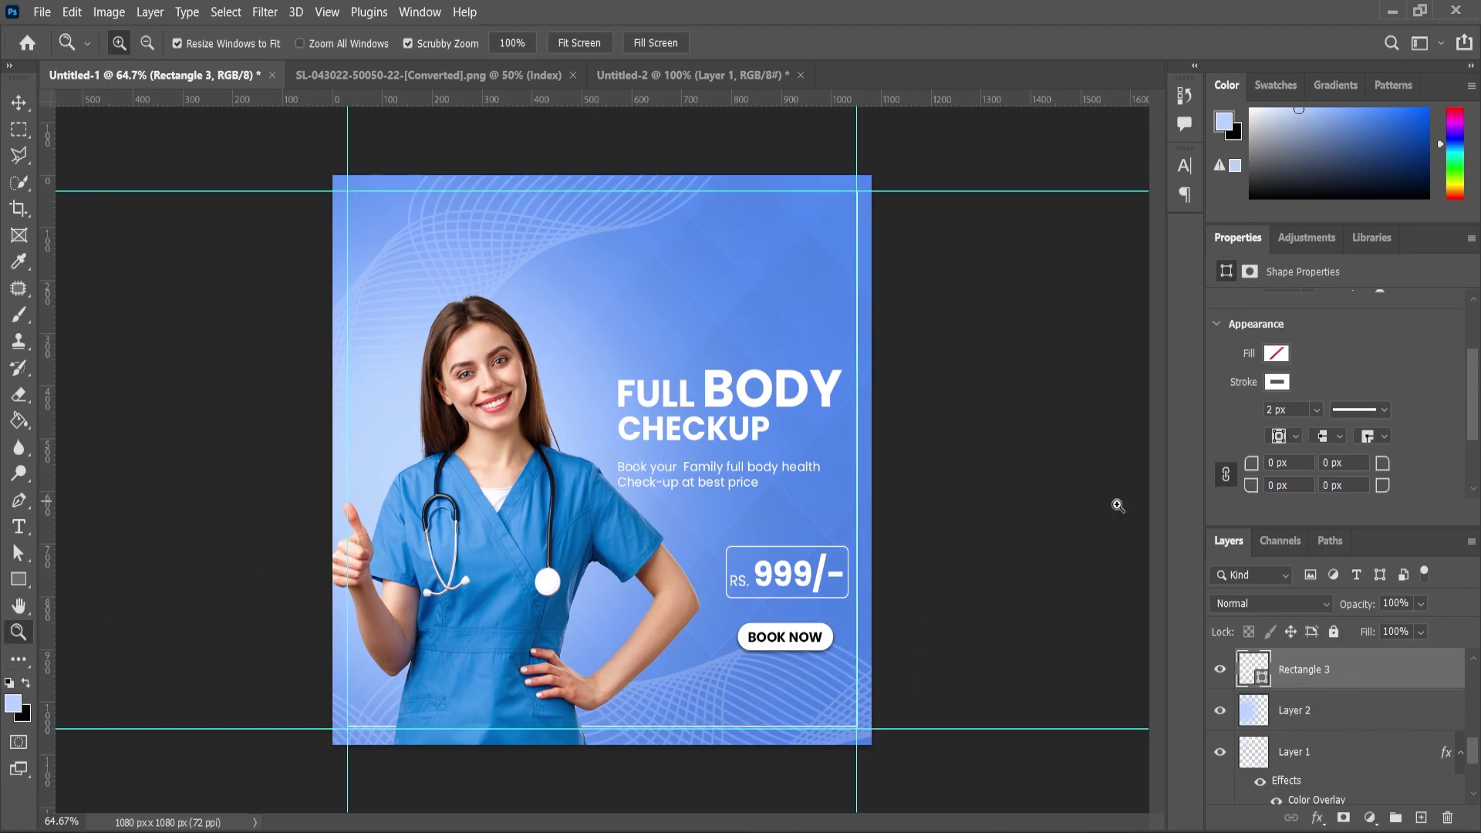
key("v")
left_click(1002, 463)
key("ctrl+semicolon")
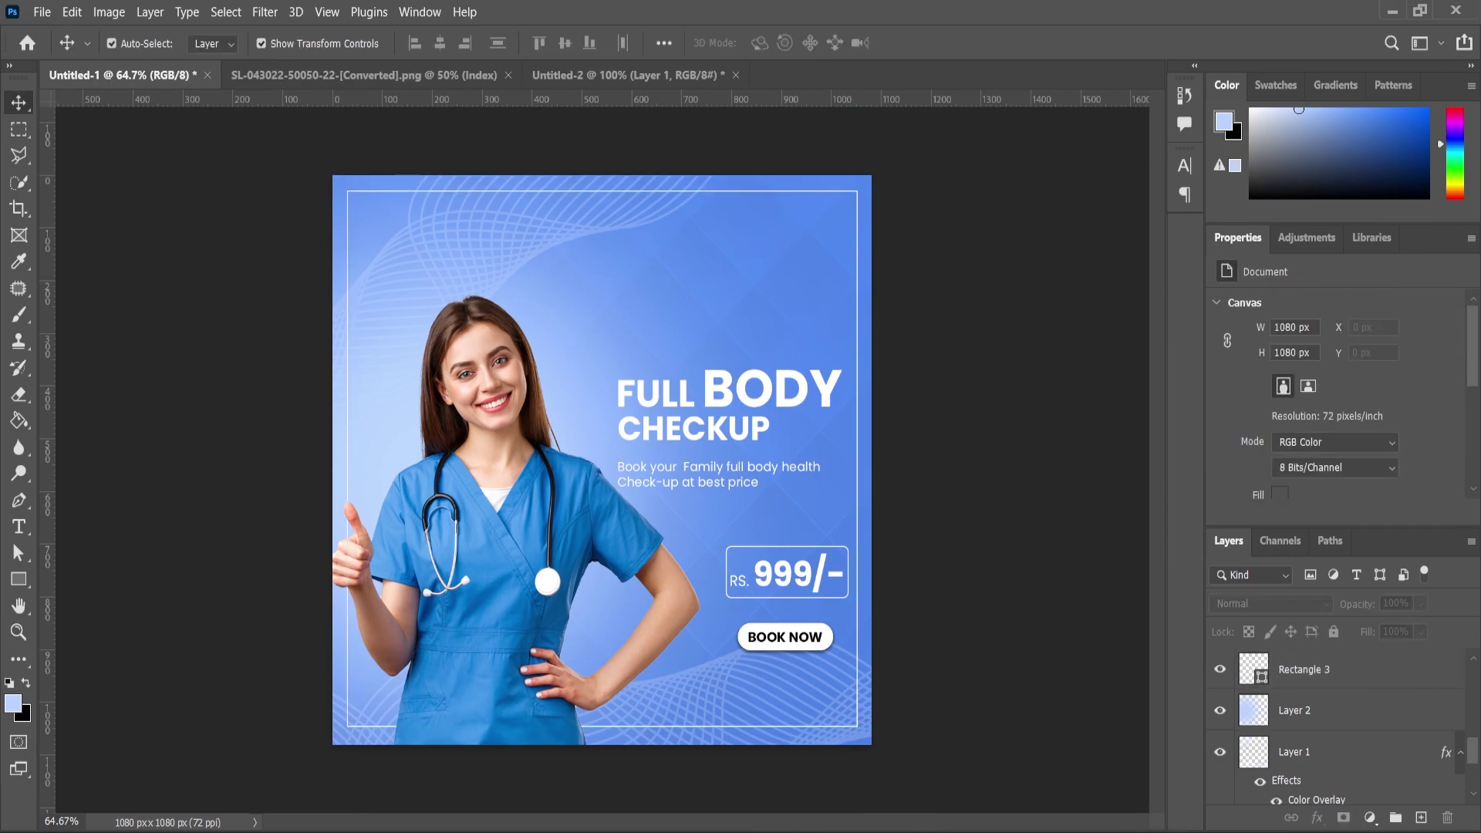
Add a layer mask to the rectangular frame and fade its upper-left part with a soft black 400 px brush
left_click(1282, 672)
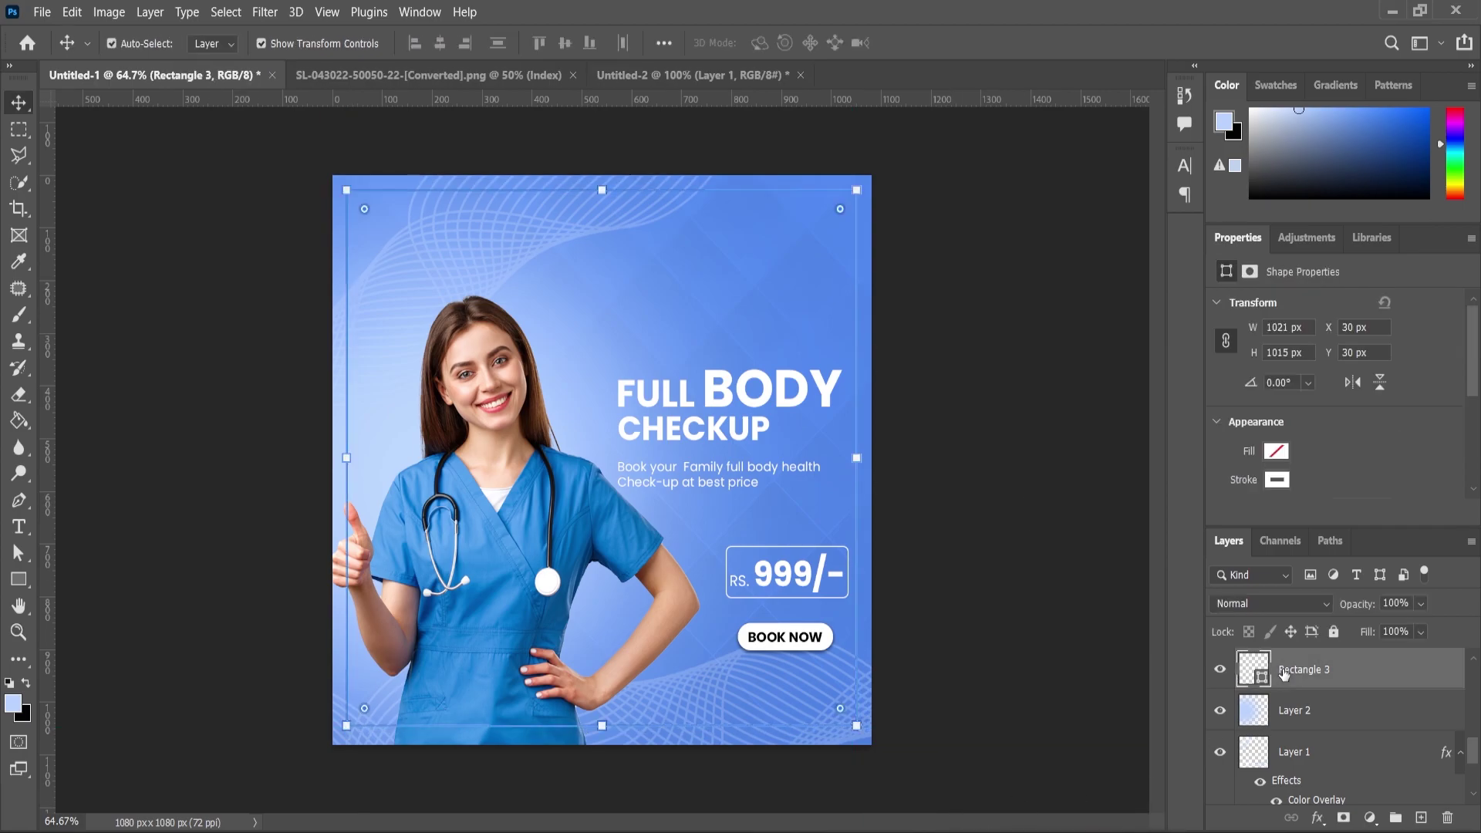
left_click(1342, 817)
left_click(20, 316)
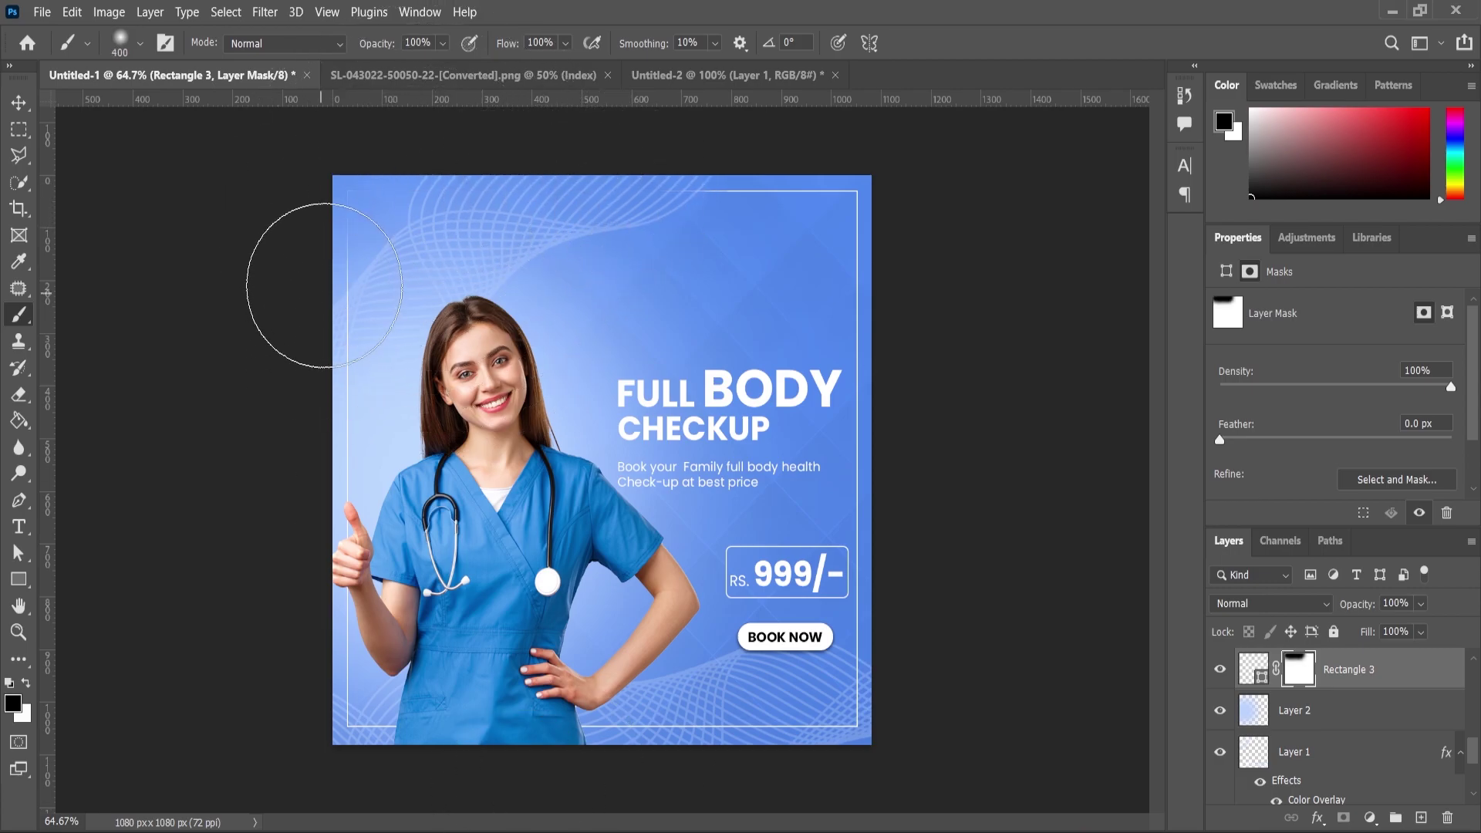
mouse_move(363, 381)
left_mouse_down()
mouse_move(361, 349)
mouse_move(317, 363)
left_mouse_up()
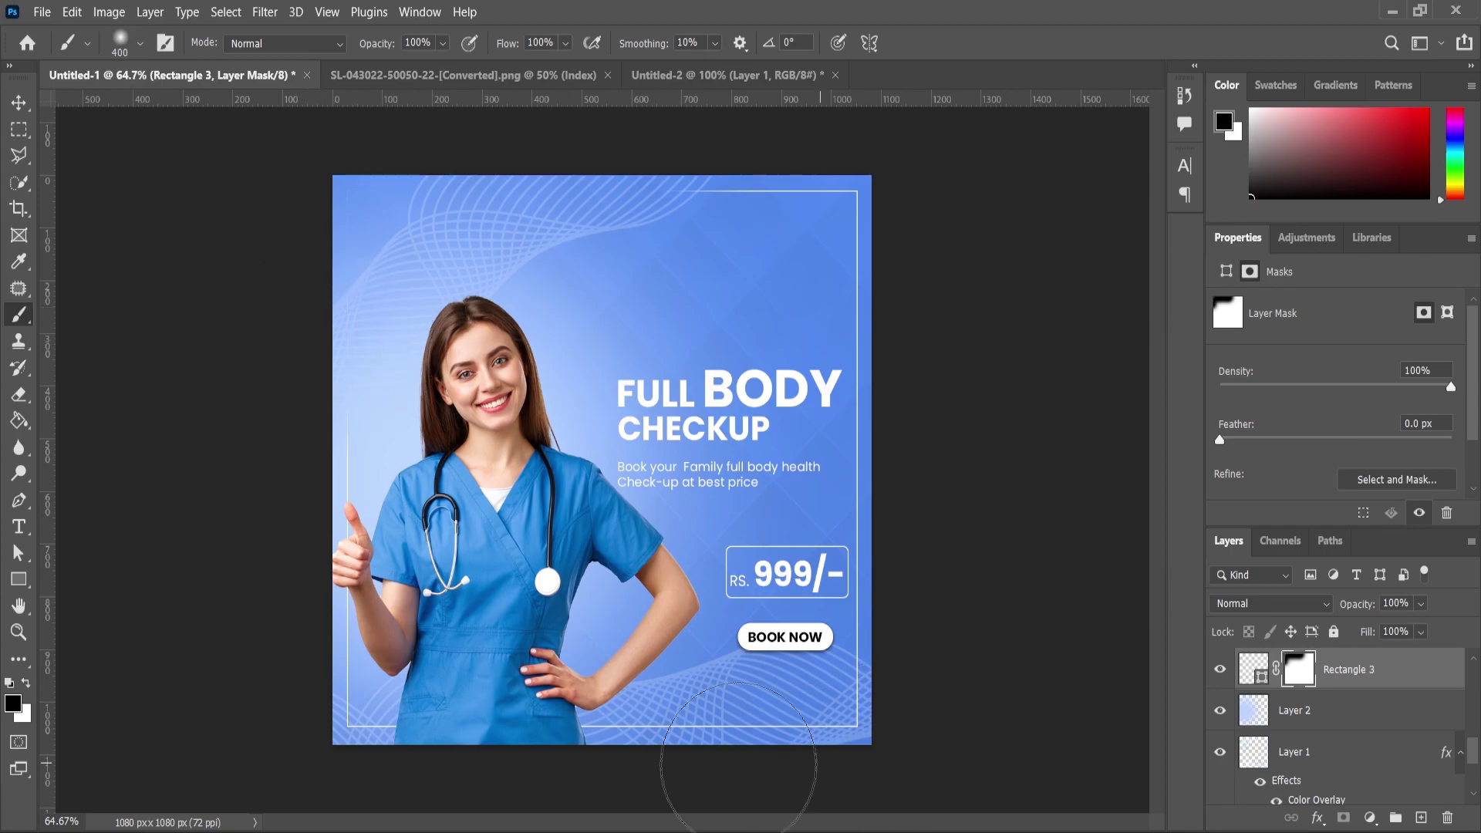